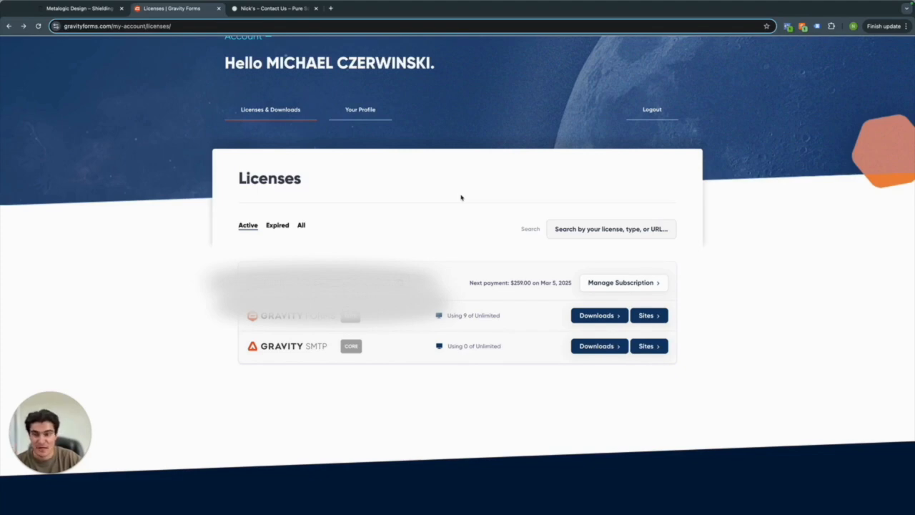
Download gravityforms_2.8.18.zip from the Elite license's Downloads page under Main Plugin.
scroll(461, 197, "up", 1)
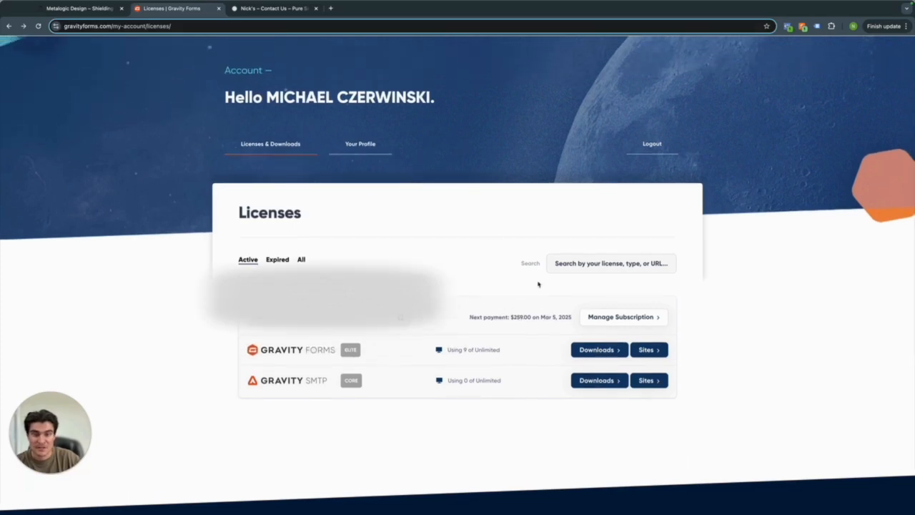
left_click(606, 347)
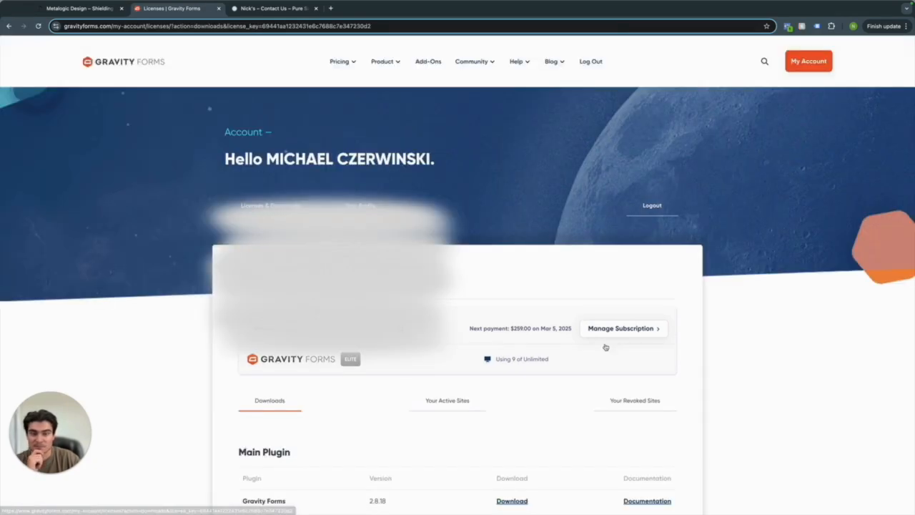
scroll(577, 344, "down", 1)
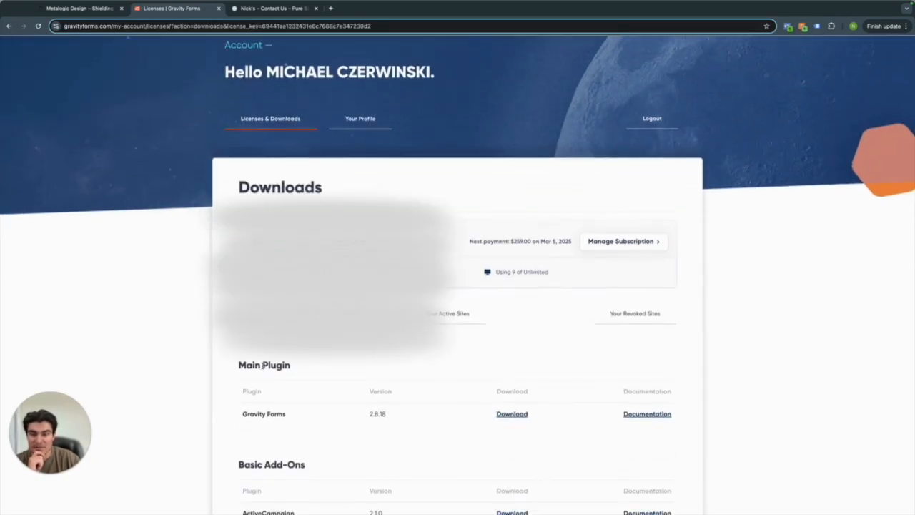
scroll(386, 410, "down", 1)
left_click(512, 401)
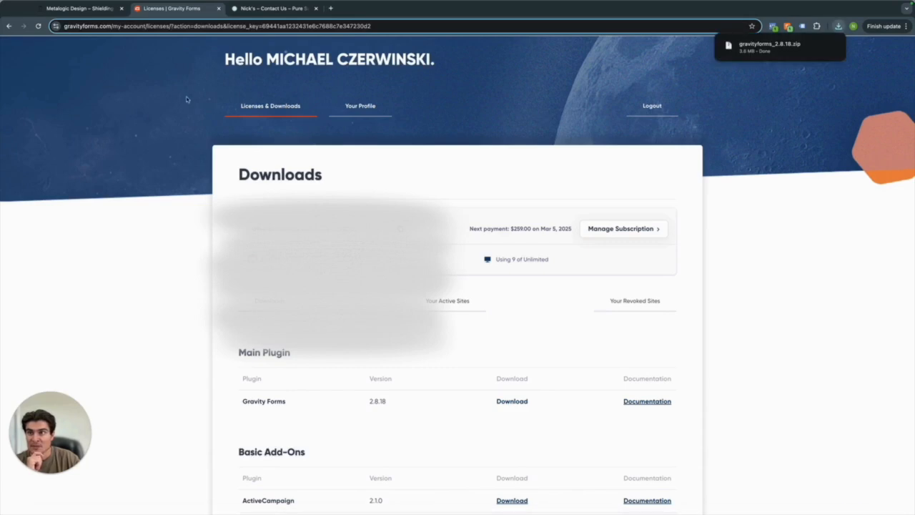
left_click(68, 8)
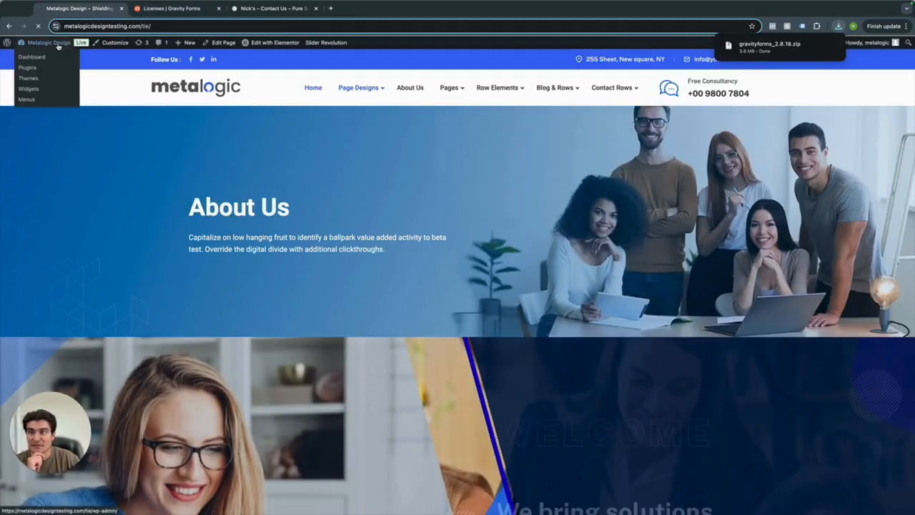
Upload gravityforms_2.8.18.zip as a new WordPress plugin, install it, and activate it.
left_click(43, 54)
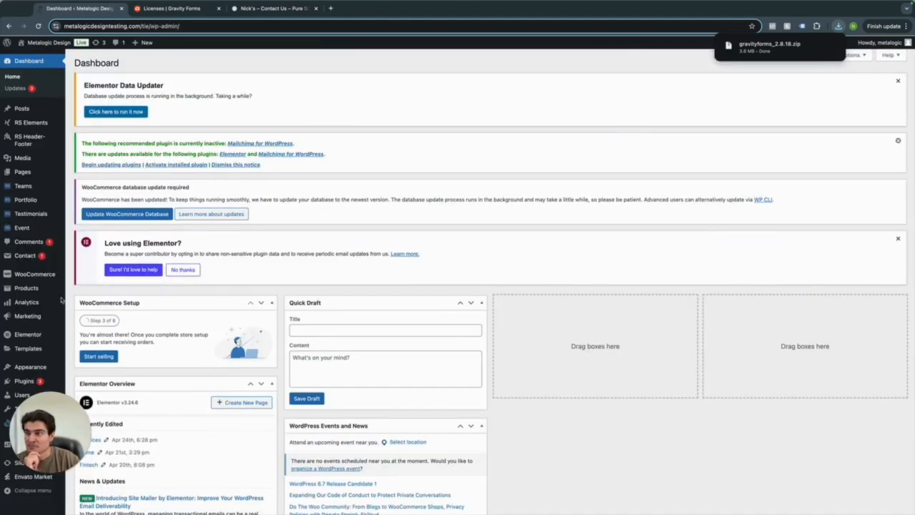
left_click(24, 381)
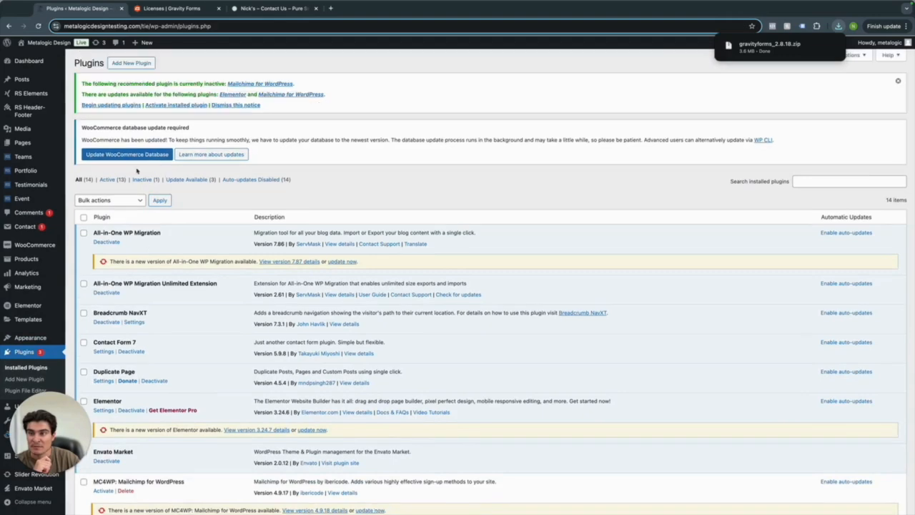
left_click(131, 63)
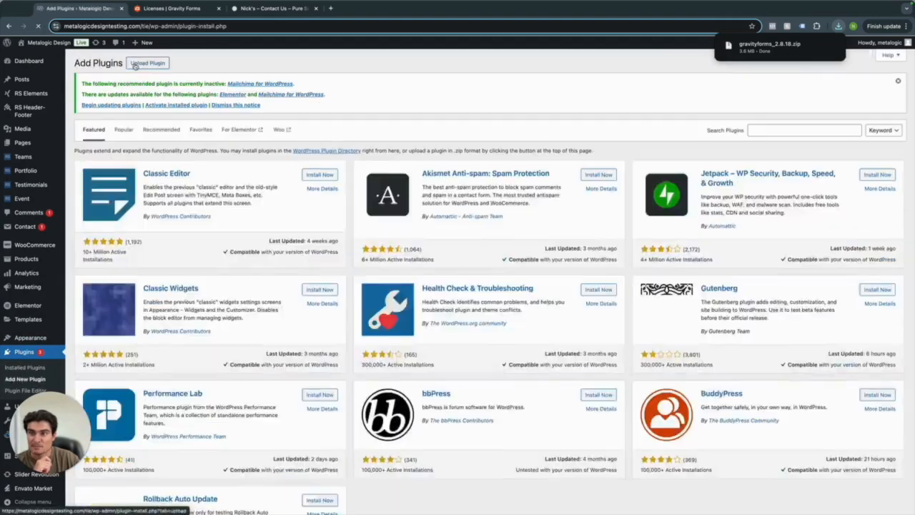
left_click(147, 64)
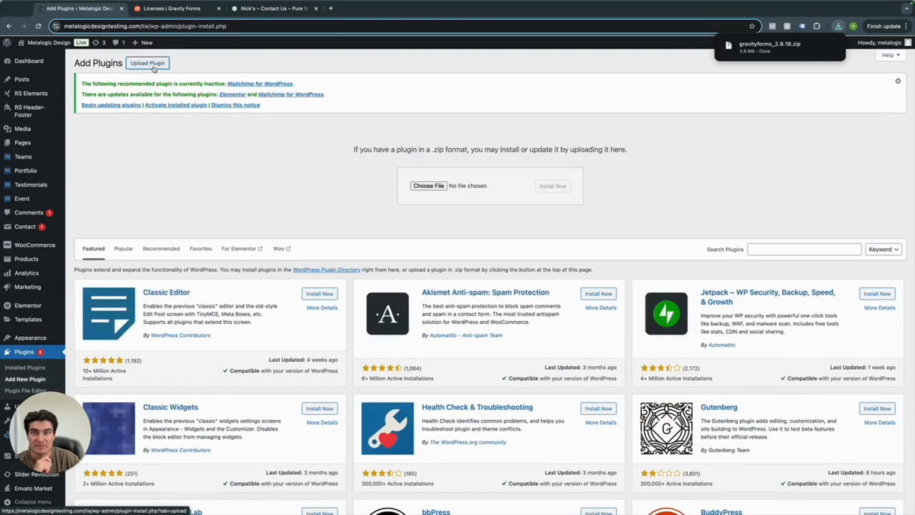
left_click_drag(765, 45, 439, 188)
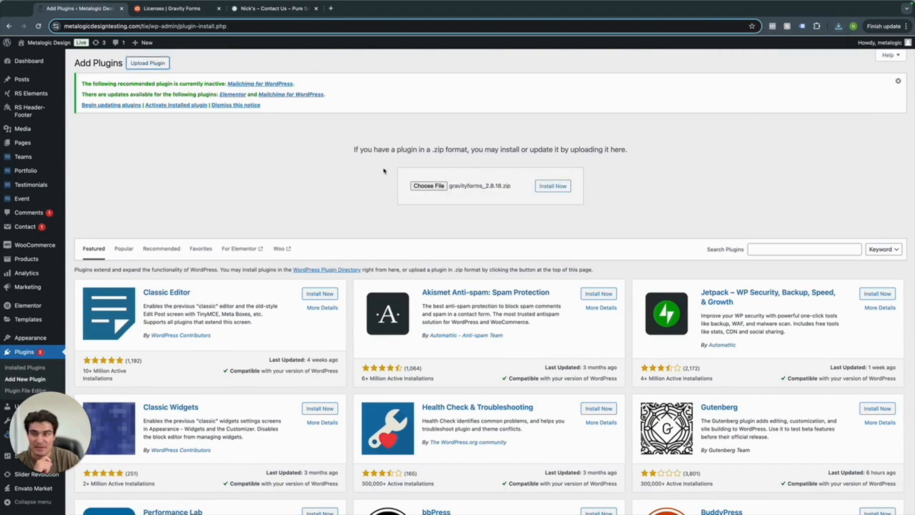
left_click(542, 187)
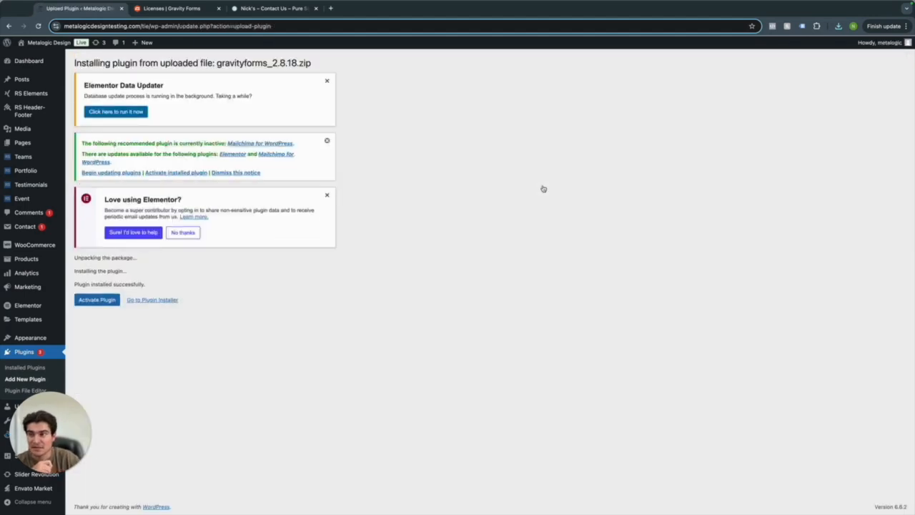
left_click(104, 301)
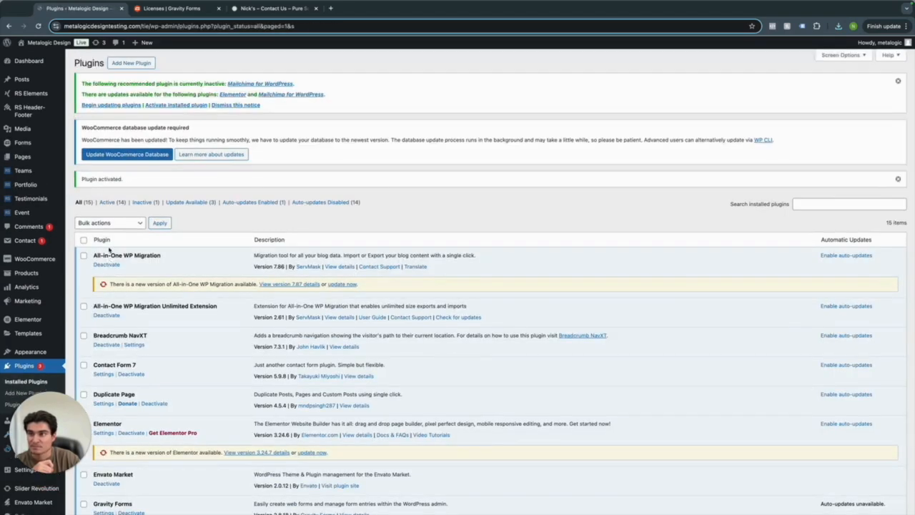
mouse_move(22, 143)
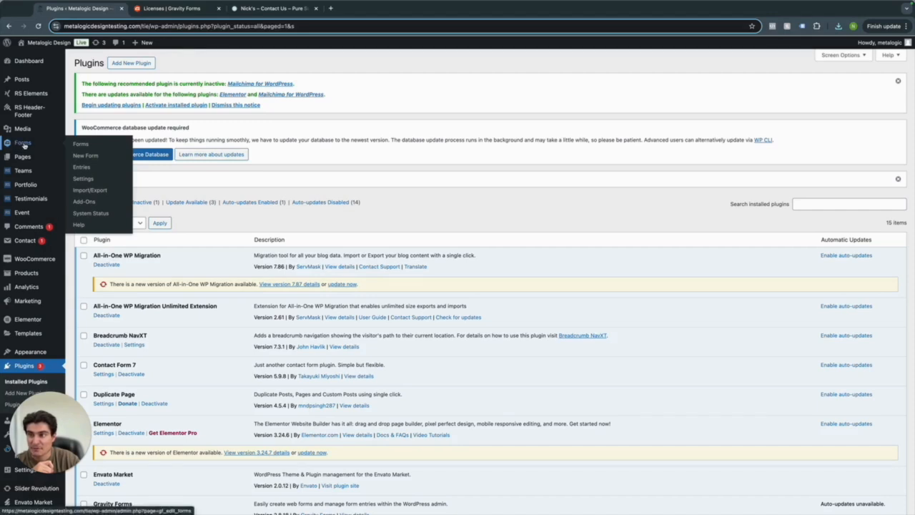
left_click(22, 143)
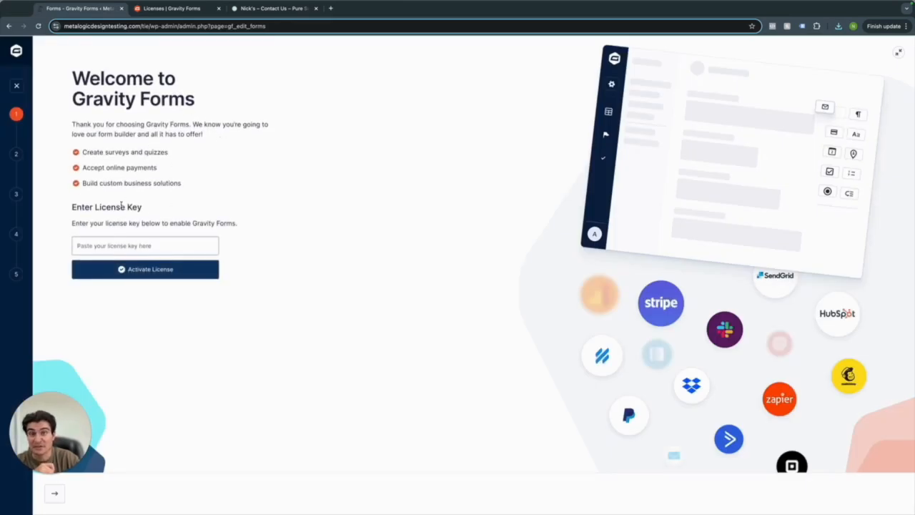
Copy the license key from the Gravity Forms account and activate it on the Welcome screen.
left_click(164, 8)
scroll(414, 212, "up", 1)
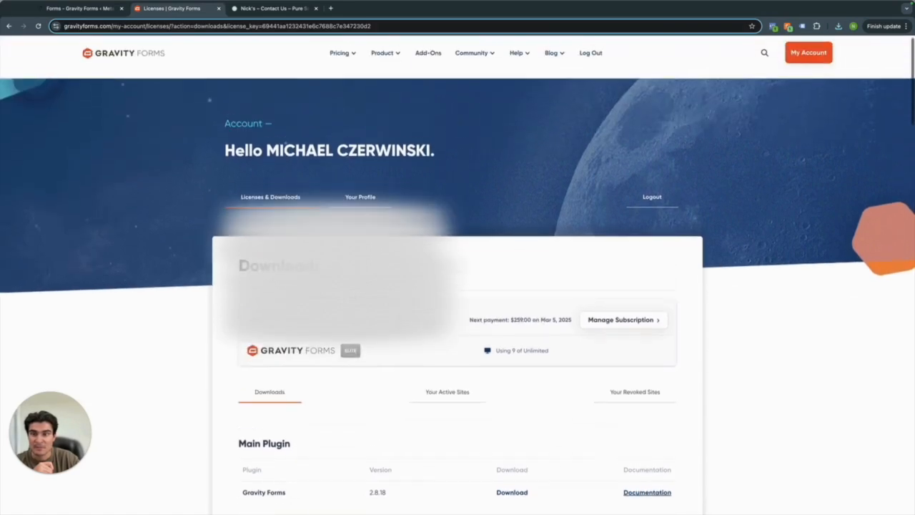
left_click(293, 204)
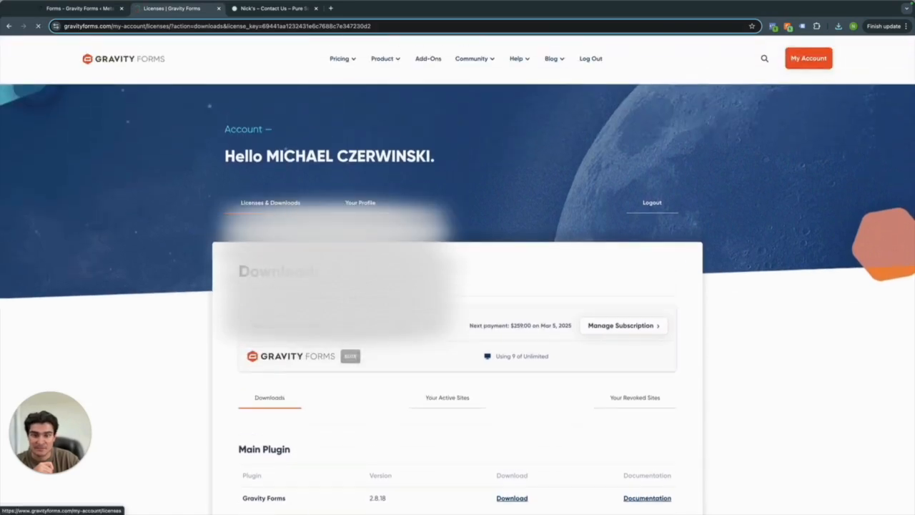
scroll(357, 271, "down", 1)
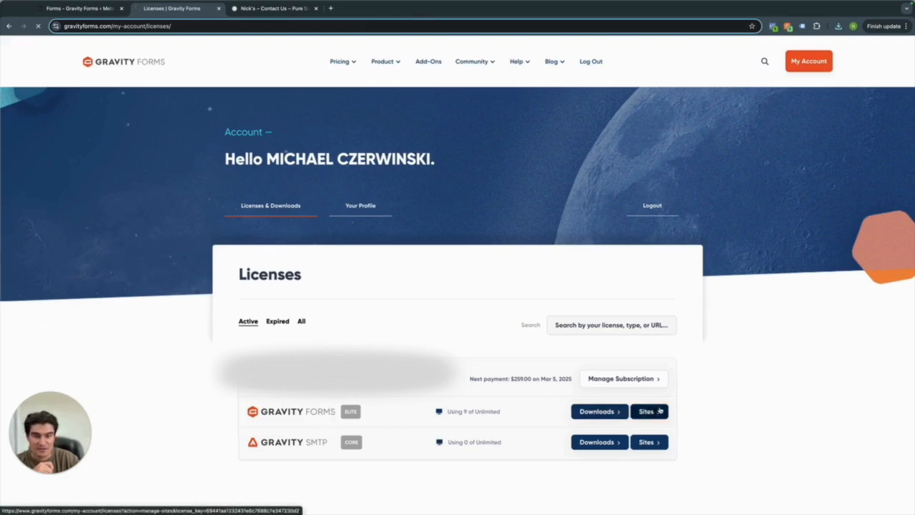
left_click(638, 413)
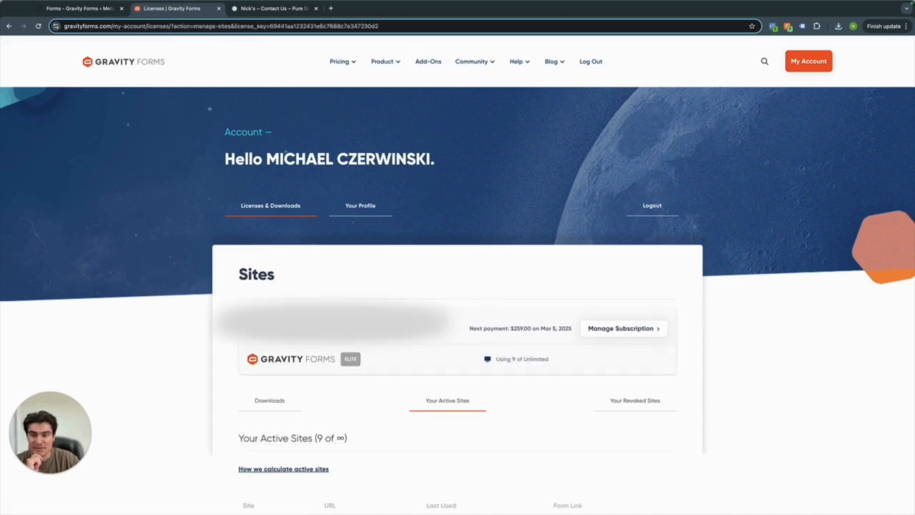
left_click(119, 7)
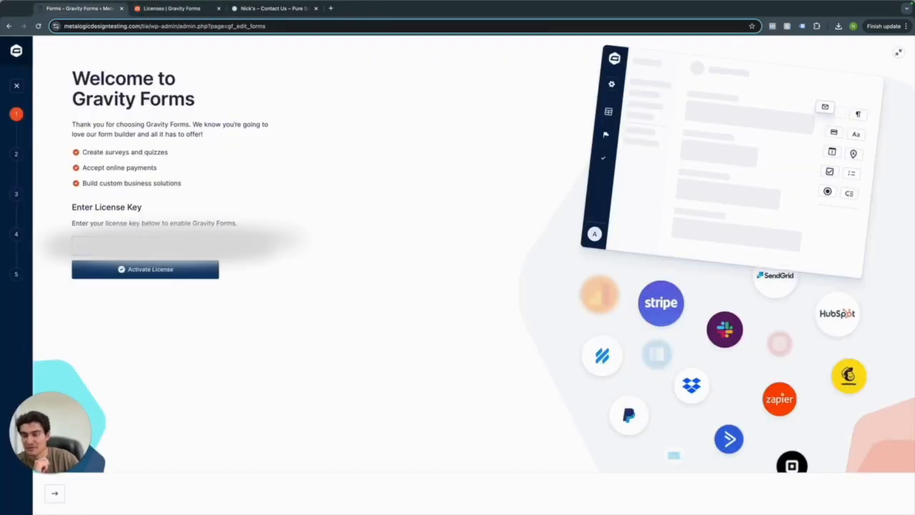
left_click(125, 268)
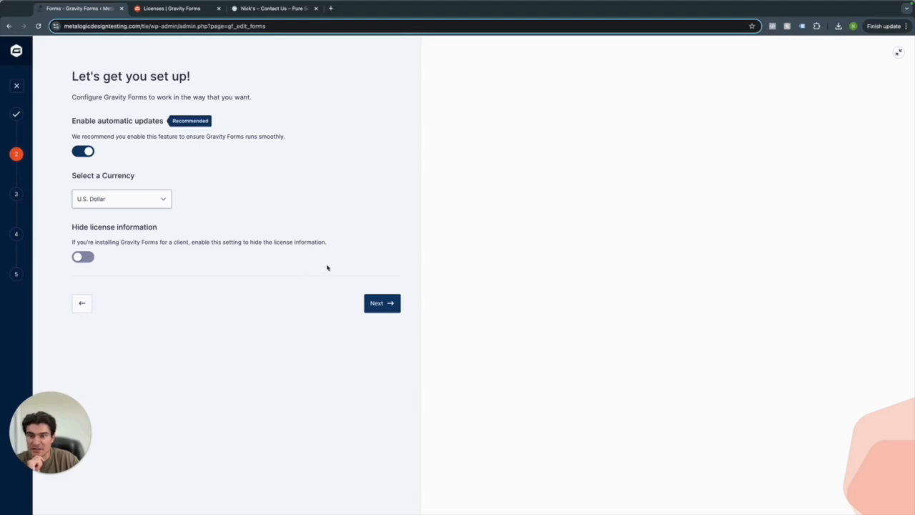
Set the site type to Personal Business/Services and pick Contact, Survey, Subscription and Other forms.
left_click(376, 303)
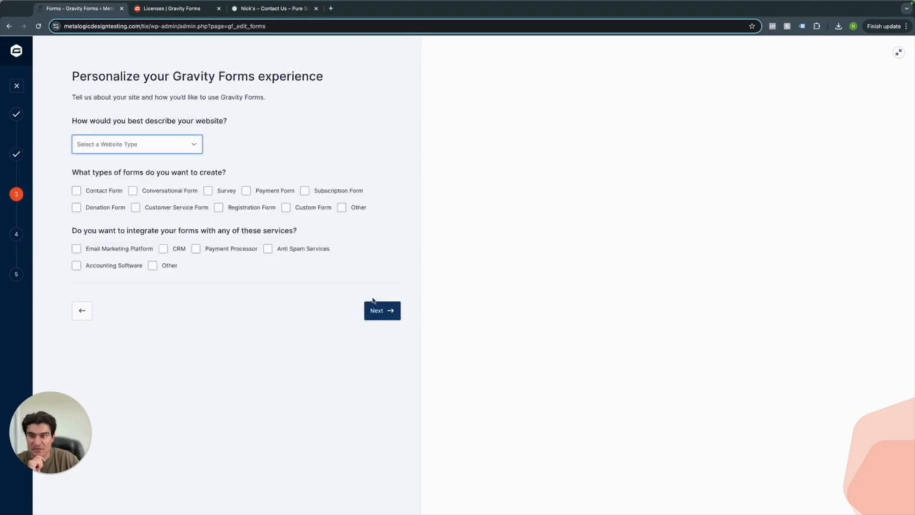
left_click(116, 146)
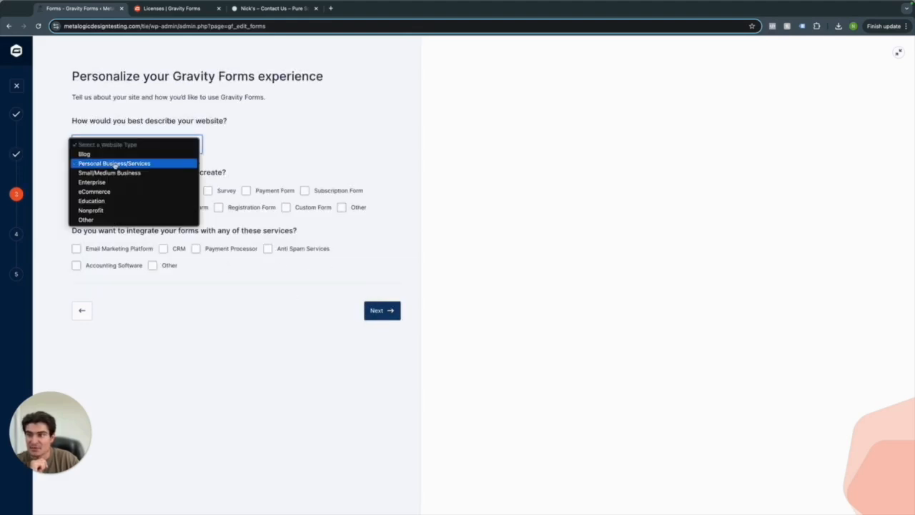
left_click(115, 164)
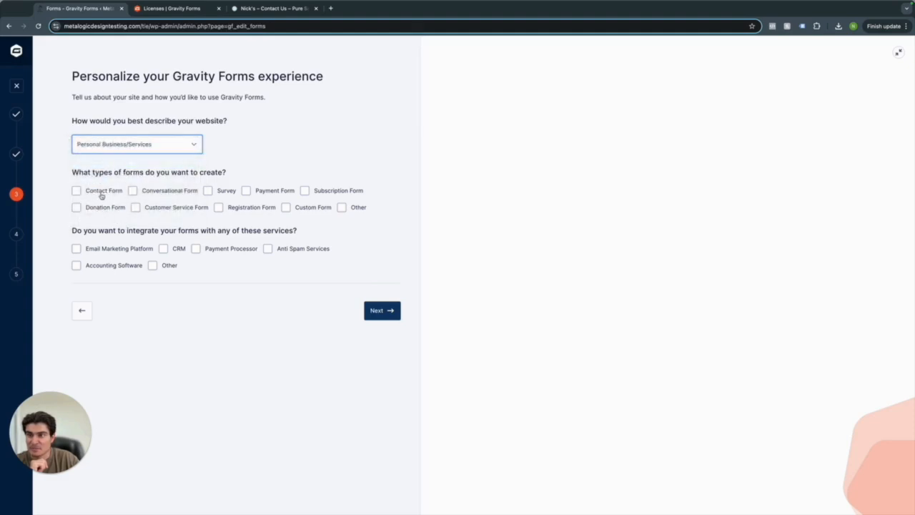
left_click(105, 192)
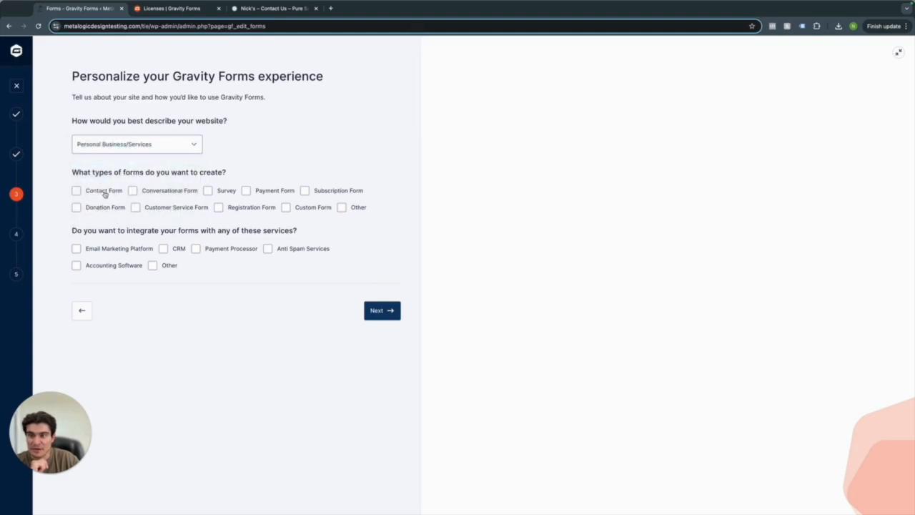
left_click(208, 191)
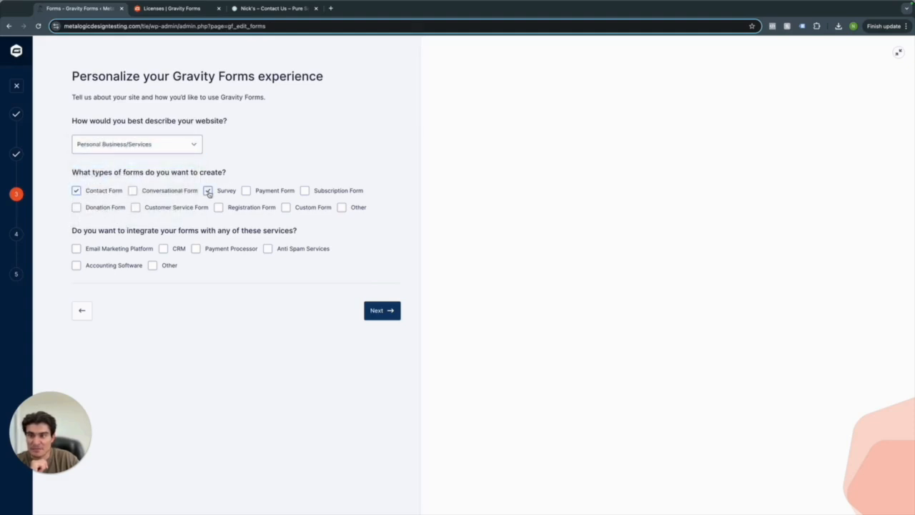
left_click(304, 191)
left_click(342, 208)
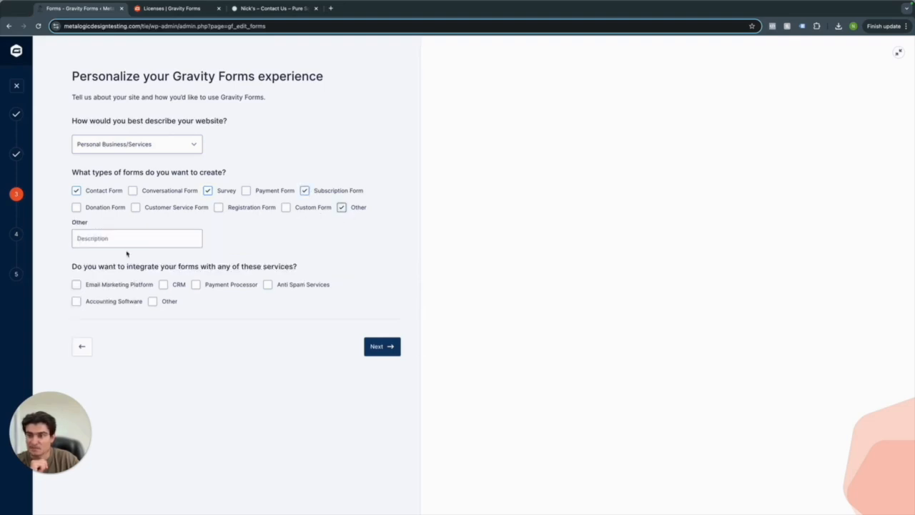
Describe the other form type as Reviews, decline usage data sharing, and finish the wizard.
left_click(111, 243)
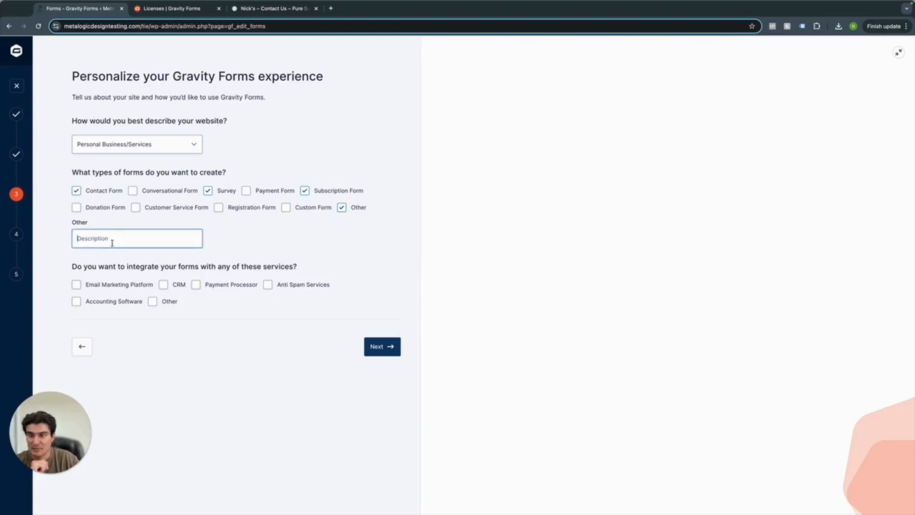
type("testing")
key("BackSpace")
key("BackSpace")
key("BackSpace")
key("BackSpace")
key("BackSpace")
key("BackSpace")
key("BackSpace")
type("Reviews")
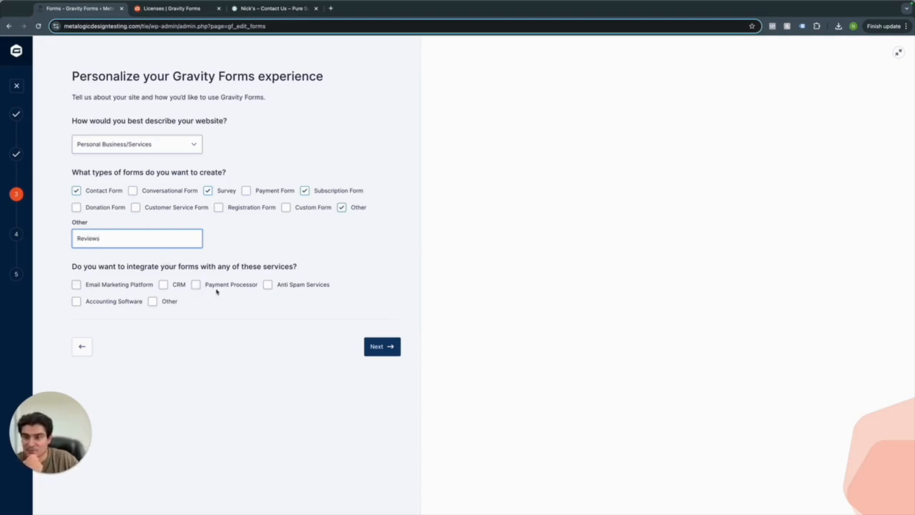
left_click(383, 346)
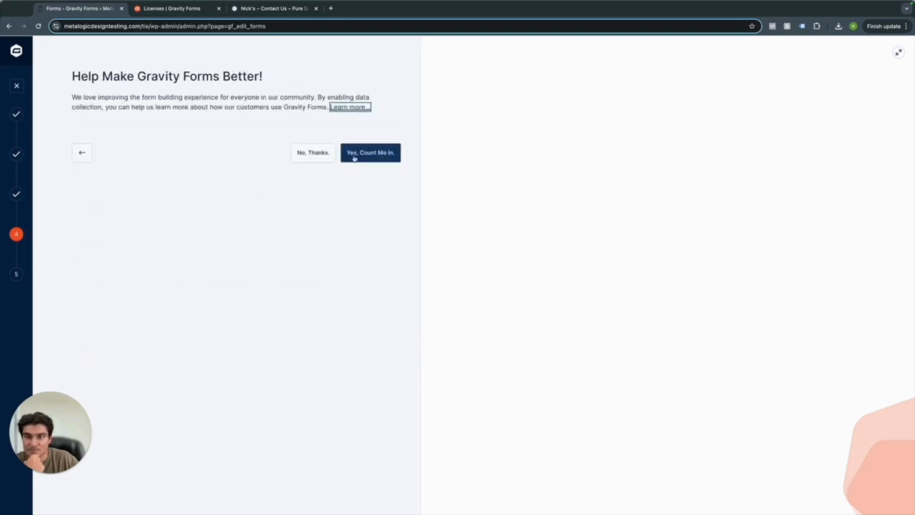
left_click(308, 156)
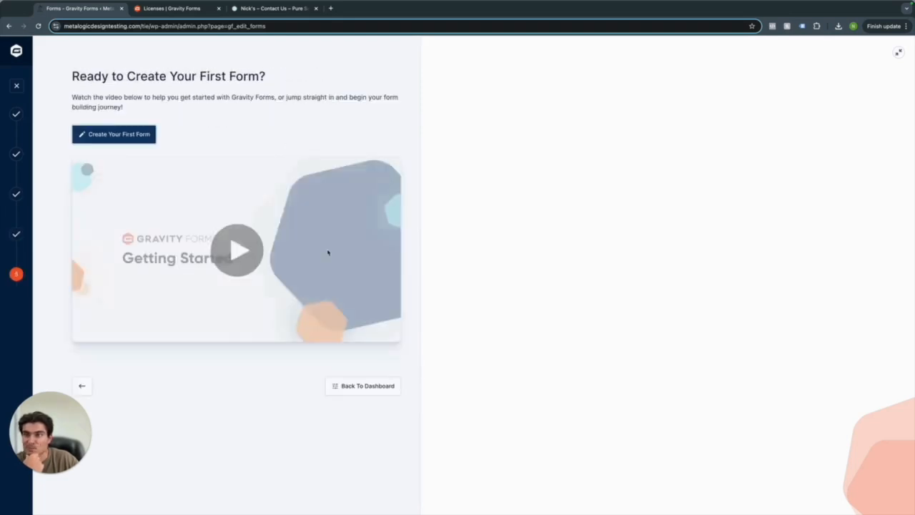
left_click(103, 144)
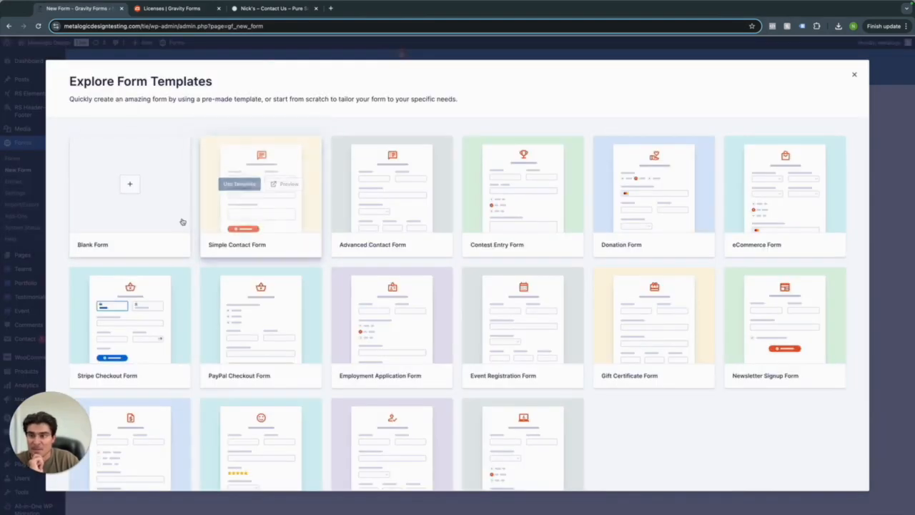
Create a Blank Form titled 'Basic Contact Form' without using a template.
scroll(486, 201, "down", 1)
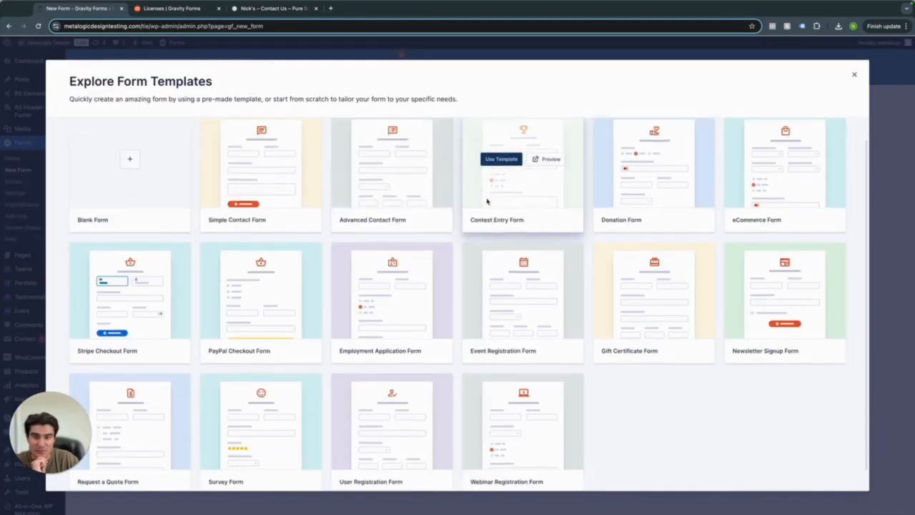
scroll(322, 343, "up", 1)
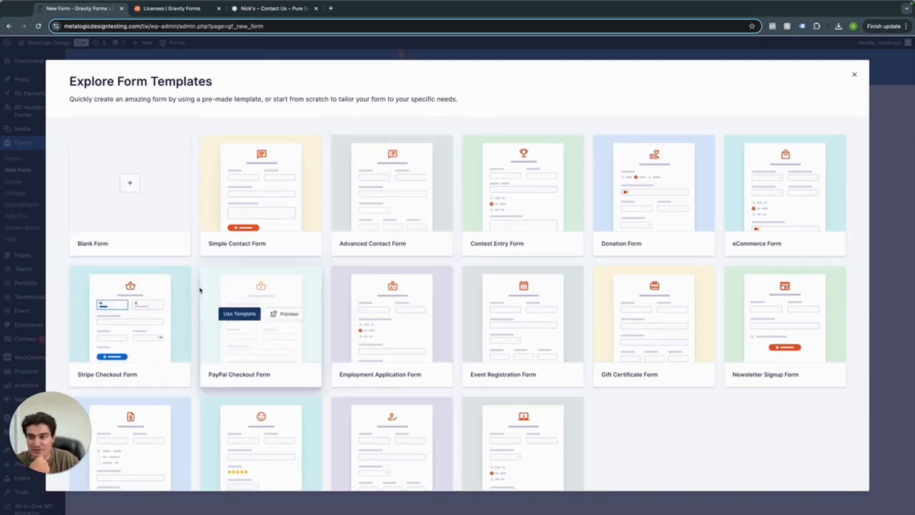
left_click(135, 189)
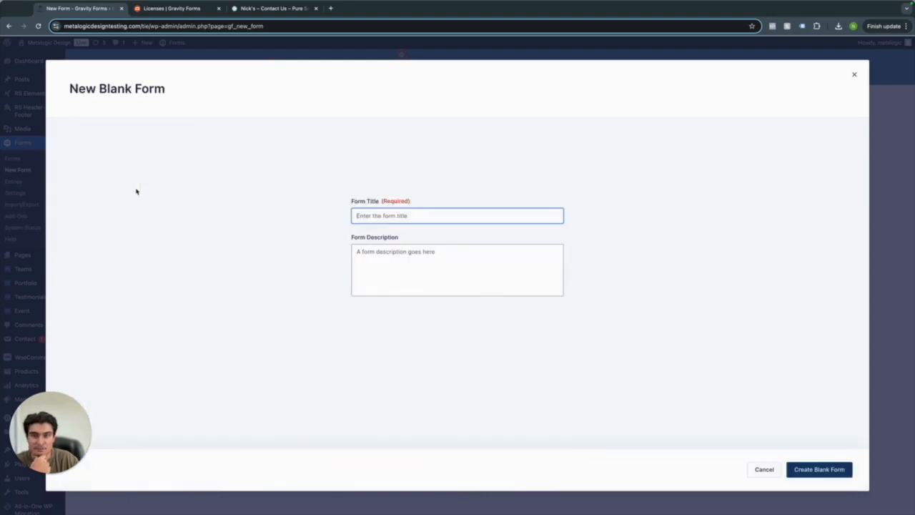
type("Basic Contact Form")
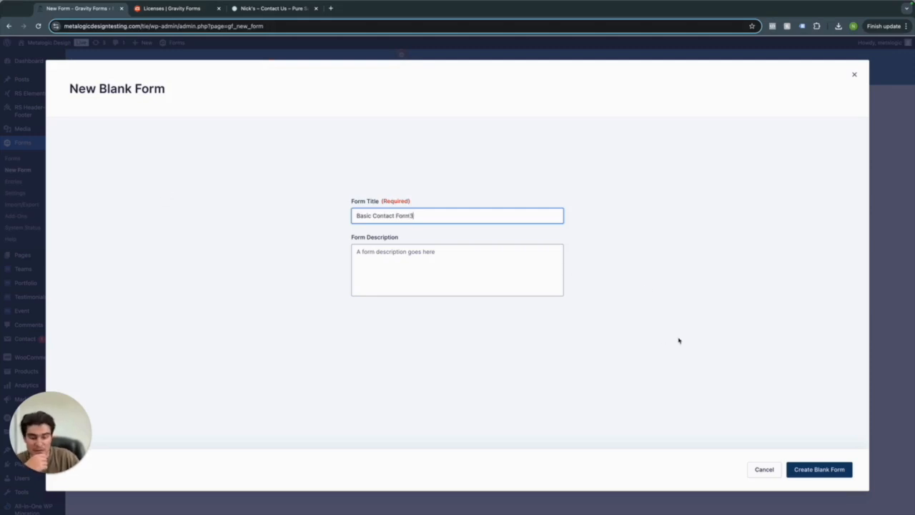
left_click(838, 468)
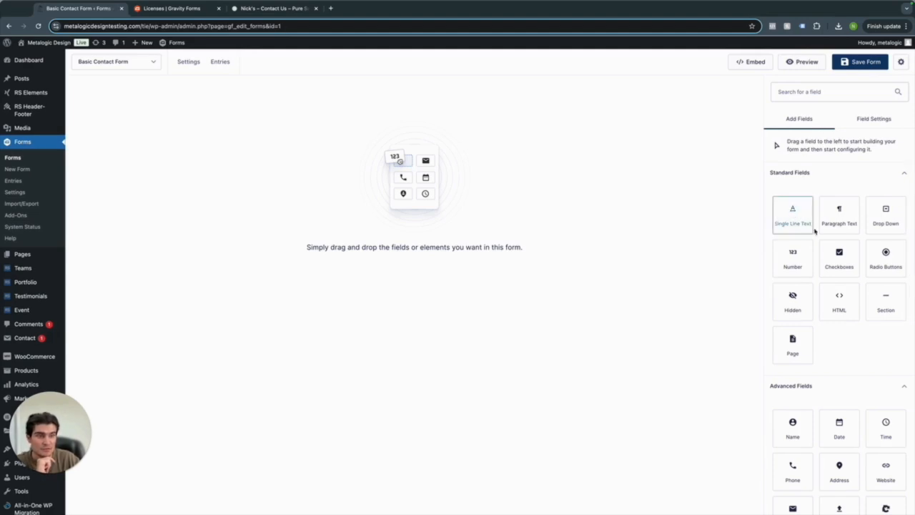
Add Name, Phone and Email fields, placing Email beside Phone on one row.
scroll(792, 431, "down", 1)
left_click_drag(792, 341, 350, 177)
left_click_drag(792, 384, 249, 193)
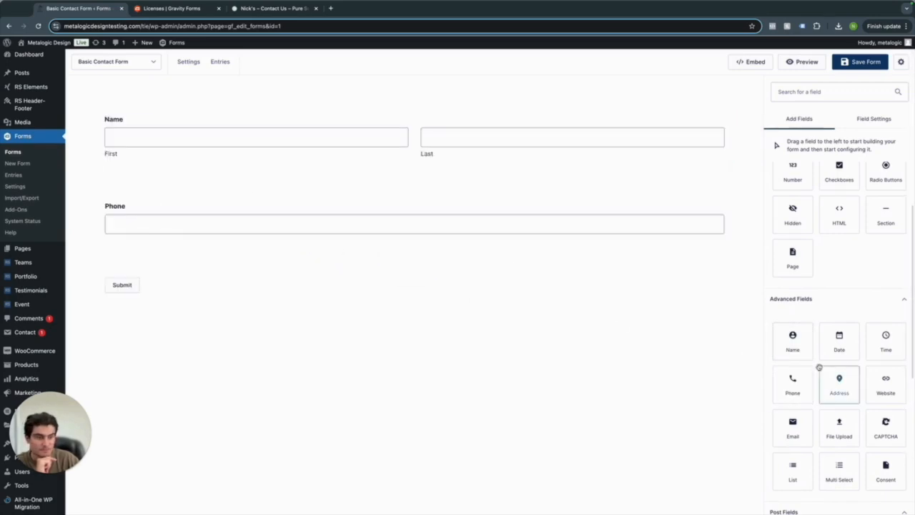
left_click_drag(792, 429, 357, 279)
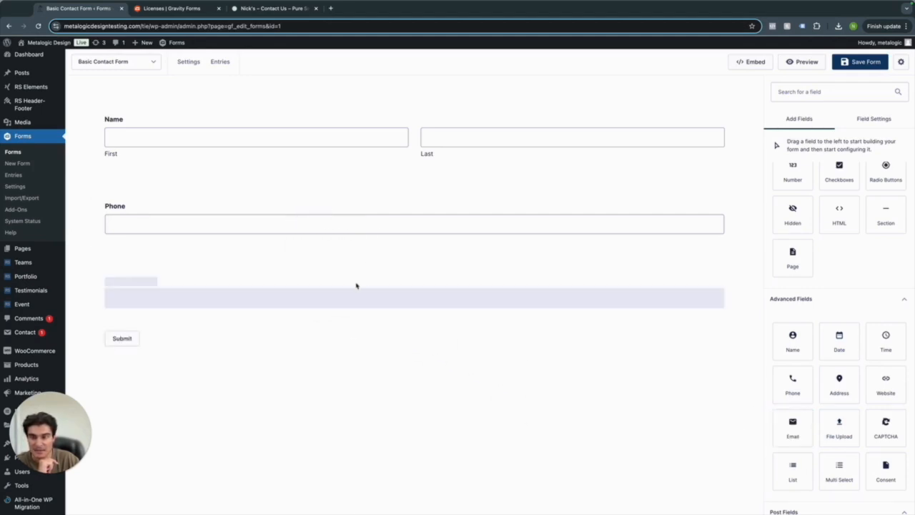
left_click_drag(115, 260, 527, 216)
left_click_drag(434, 184, 608, 238)
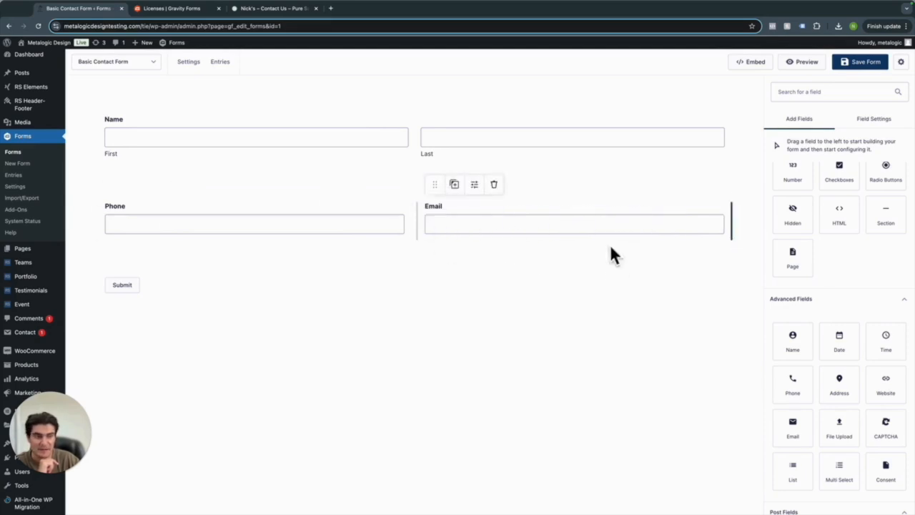
Add a Multi Select field, look at its choices, then start deleting it.
scroll(783, 307, "down", 1)
scroll(783, 307, "down", 2)
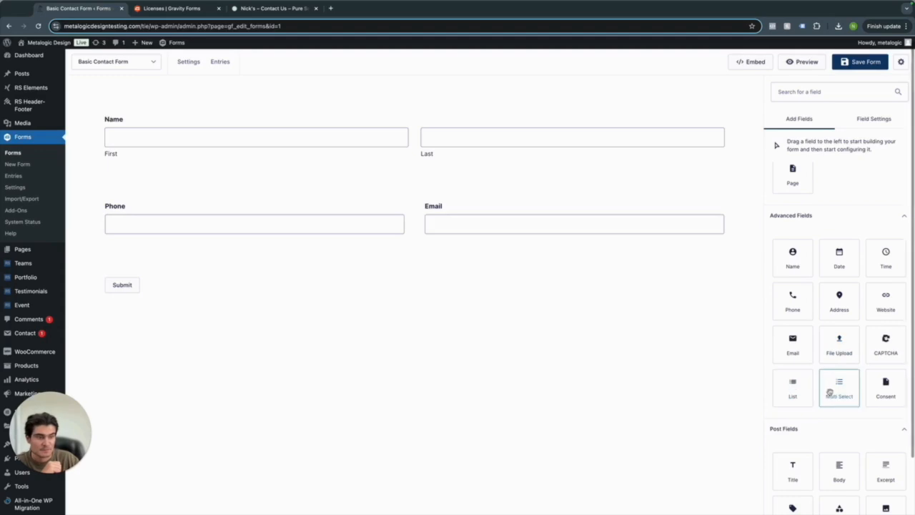
left_click_drag(841, 392, 248, 246)
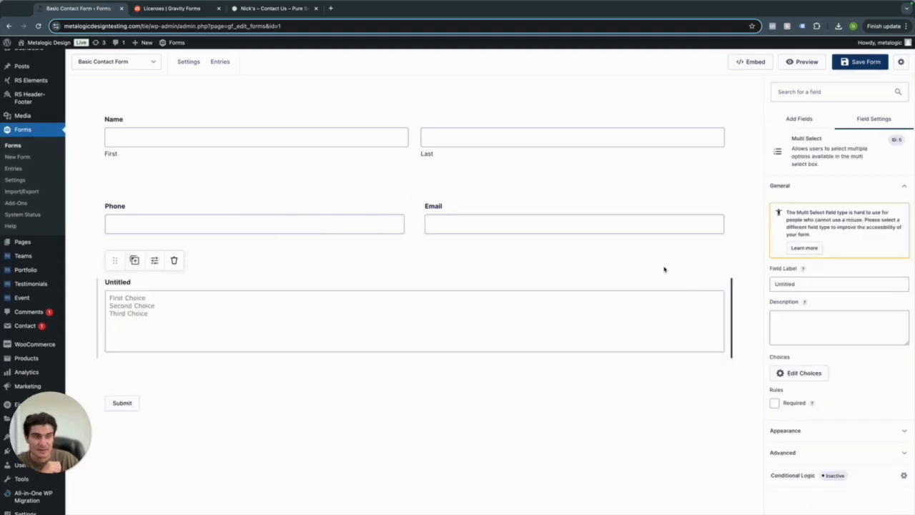
left_click(791, 374)
left_click(633, 148)
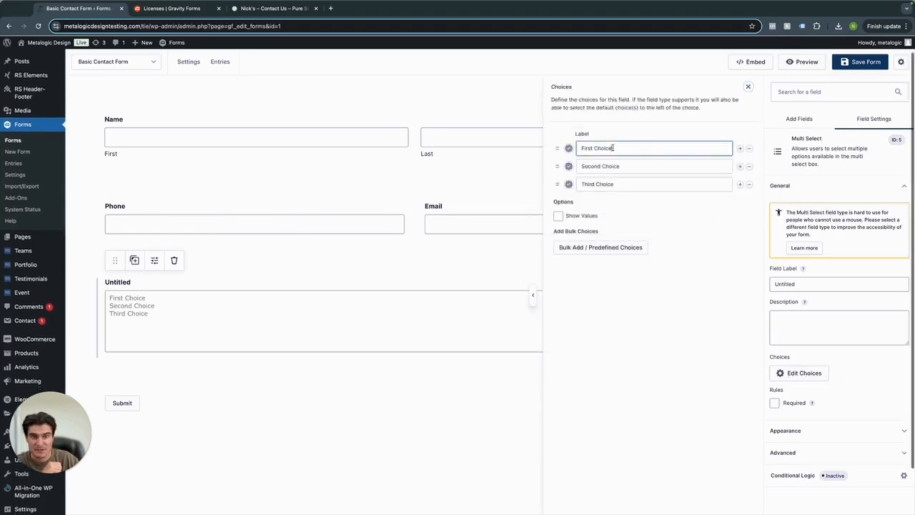
mouse_move(622, 148)
left_mouse_down()
mouse_move(582, 148)
mouse_move(608, 149)
left_mouse_up()
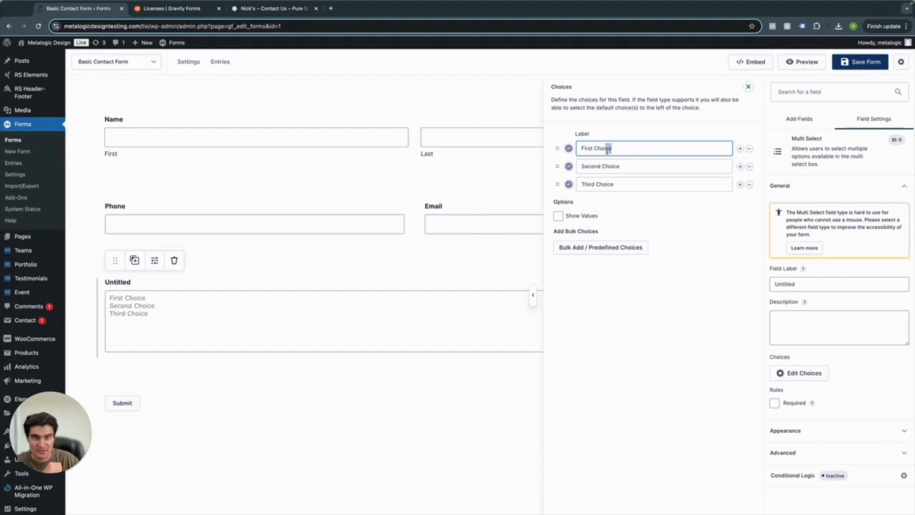
left_click(749, 86)
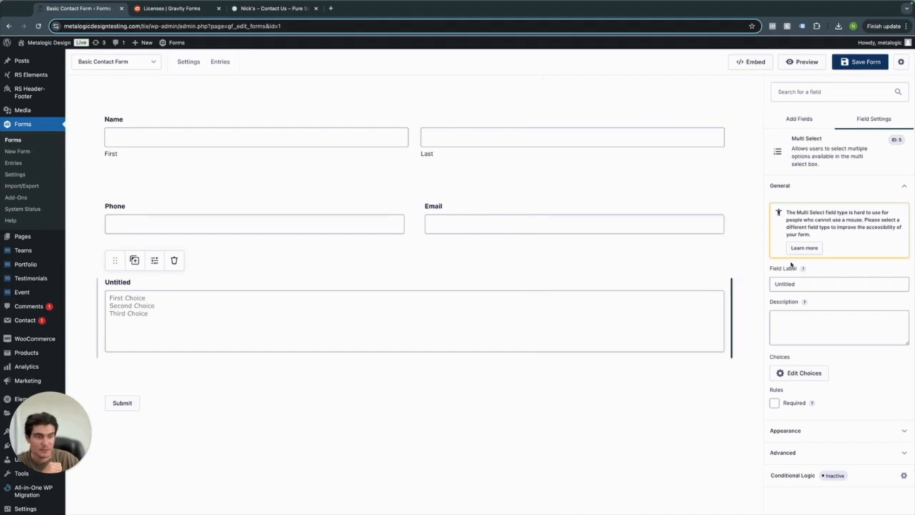
left_click(175, 261)
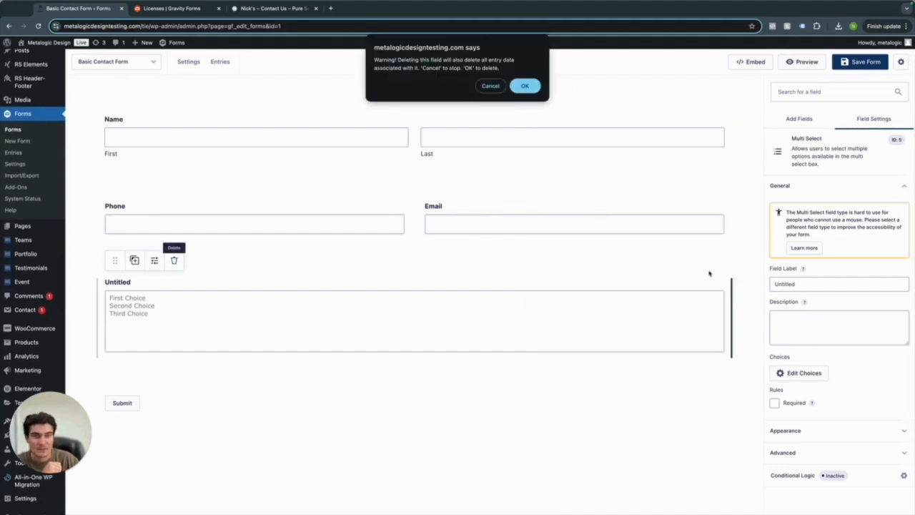
Confirm the Multi Select deletion and add a Paragraph Text field below Phone and Email.
left_click(524, 85)
scroll(823, 333, "down", 3)
scroll(823, 332, "up", 5)
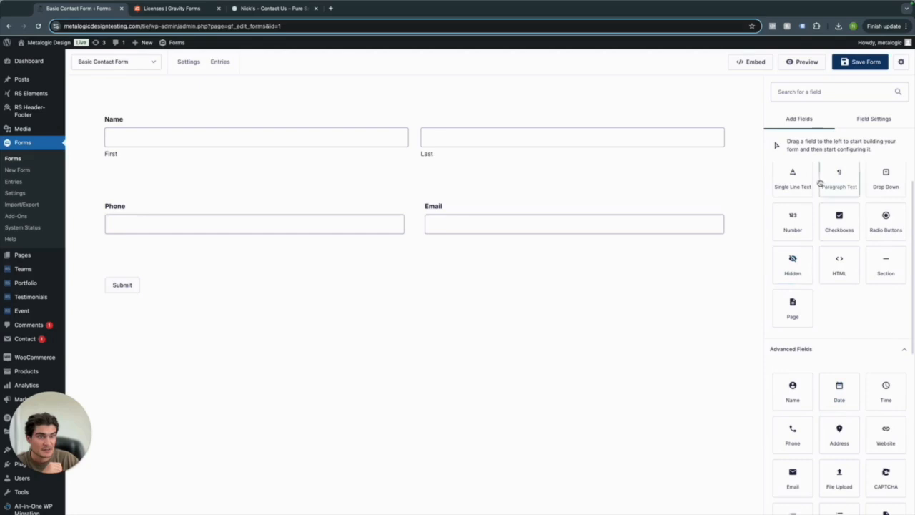
left_click_drag(820, 184, 306, 256)
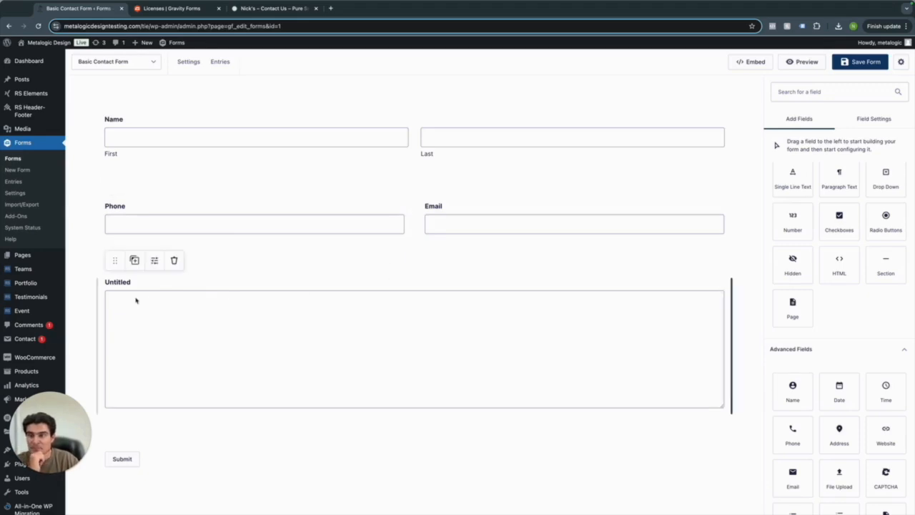
Relabel the Name field to 'Full Name'.
left_click(140, 142)
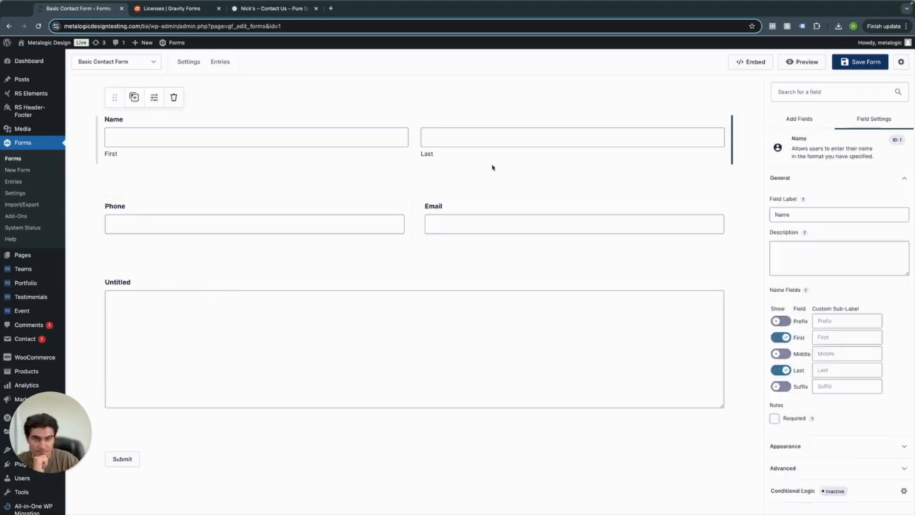
left_click(783, 216)
double_click(782, 215)
type("Full Name")
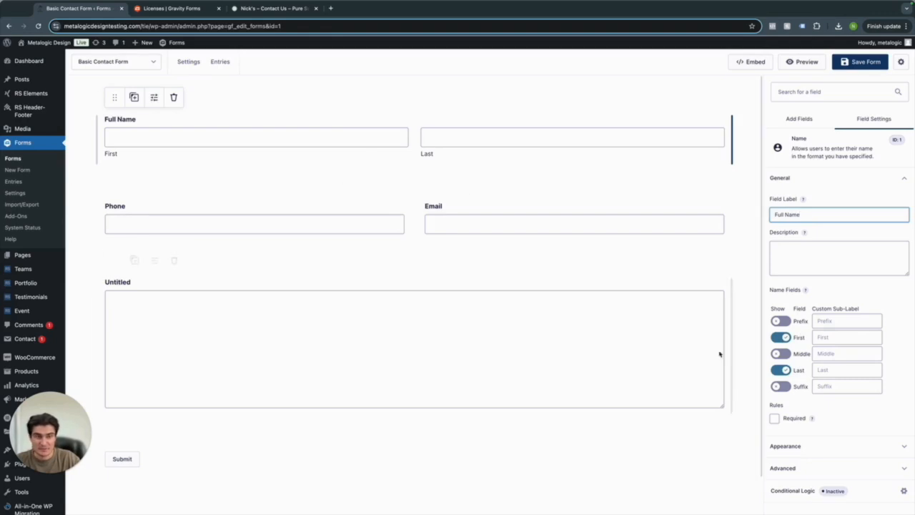
Toggle the Full Name sub-fields so only First and Last remain shown.
left_click(781, 337)
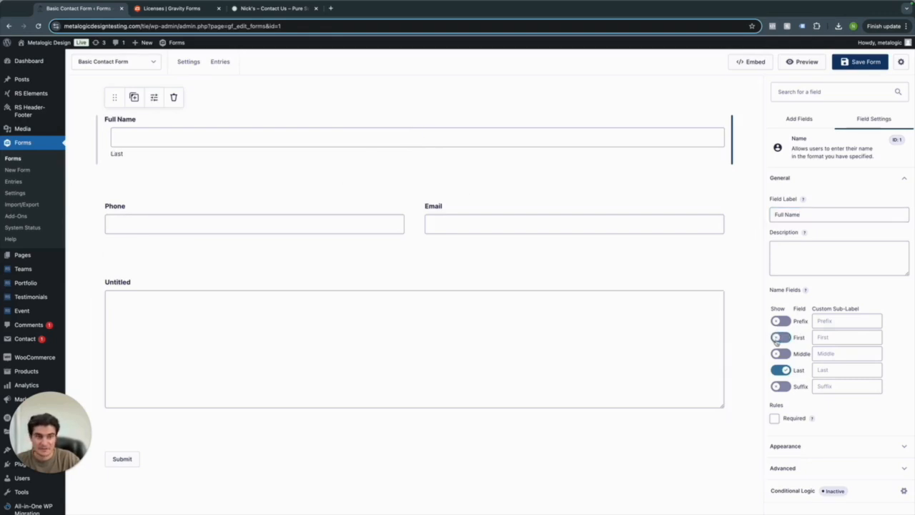
left_click(781, 337)
left_click(781, 353)
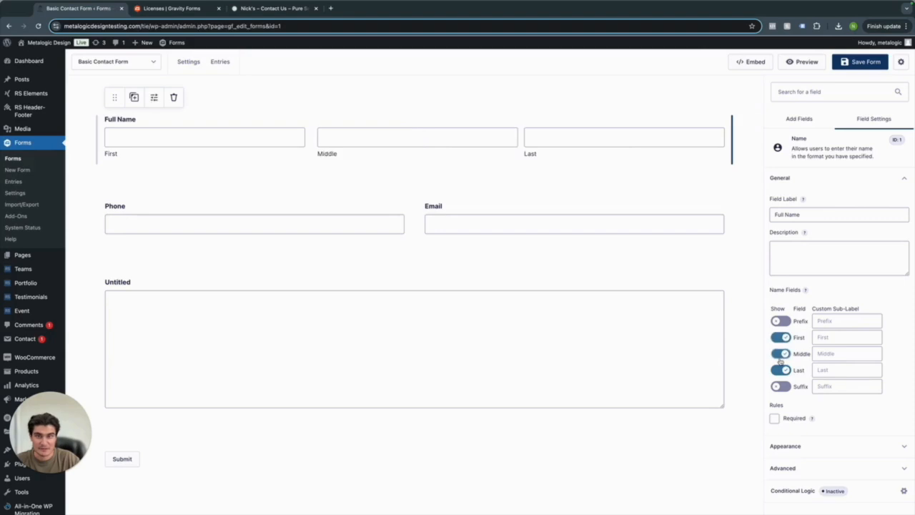
left_click(780, 370)
left_click(780, 353)
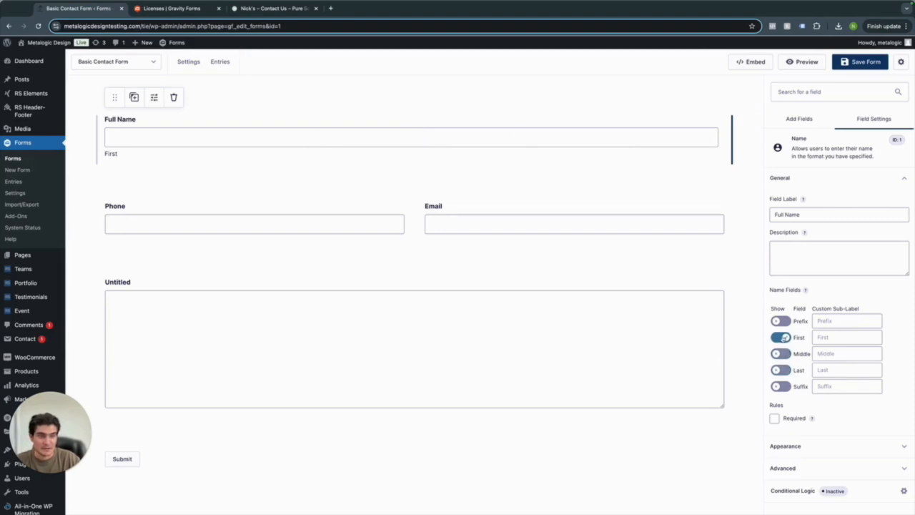
left_click(781, 337)
left_click(781, 353)
left_click(780, 369)
left_click(780, 353)
scroll(806, 391, "down", 2)
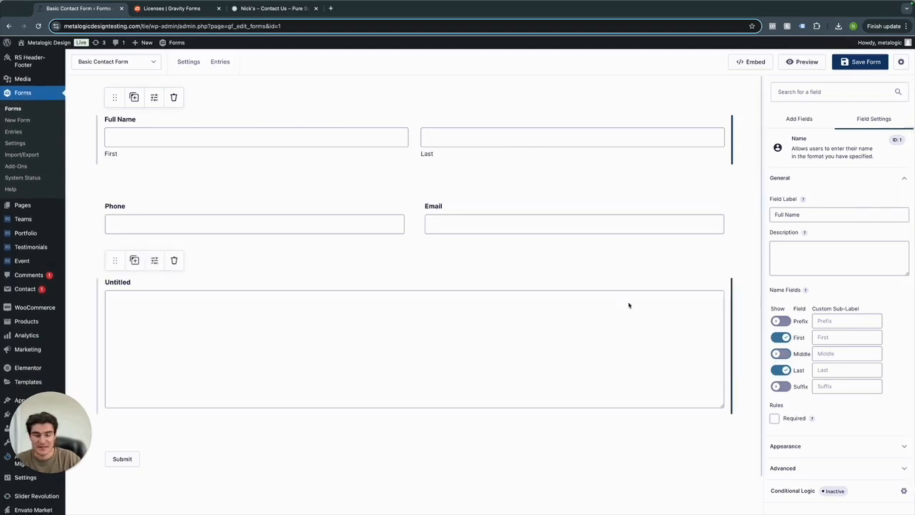
scroll(800, 369, "down", 1)
scroll(801, 365, "up", 2)
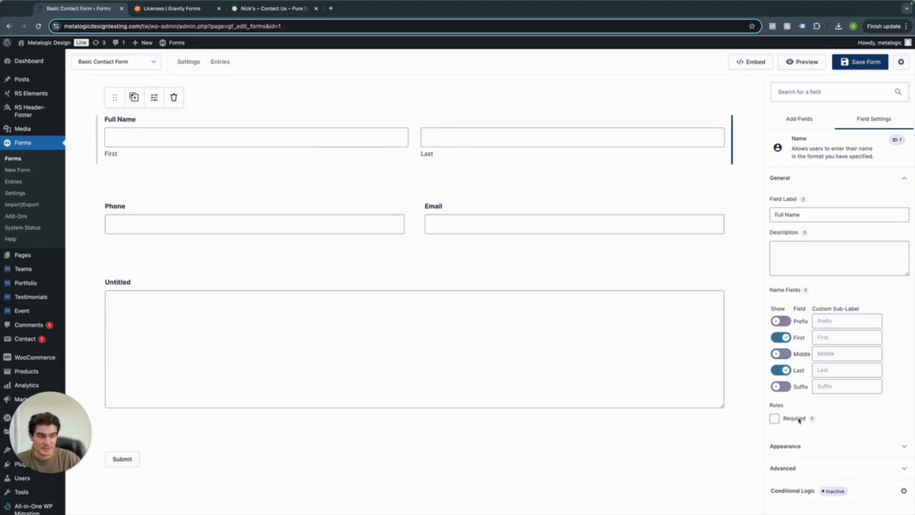
Mark the Full Name and Phone fields as required.
left_click(774, 418)
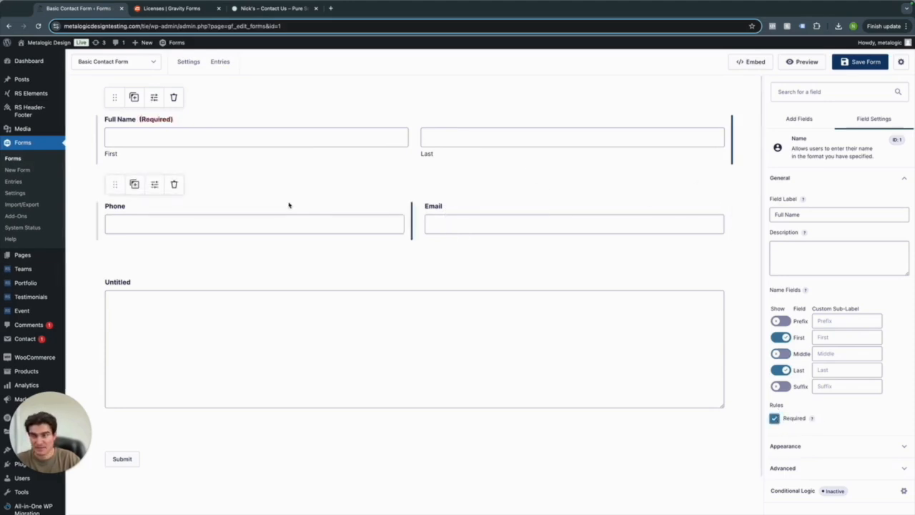
left_click(345, 229)
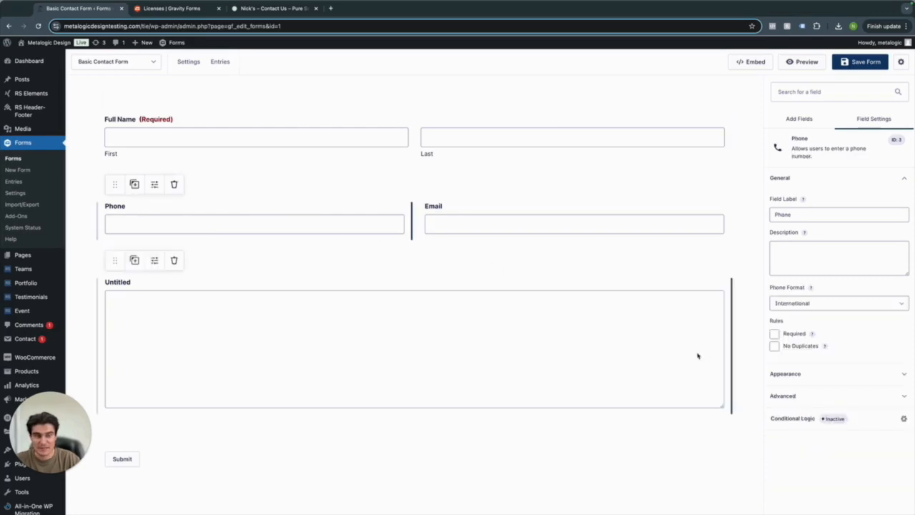
left_click(774, 334)
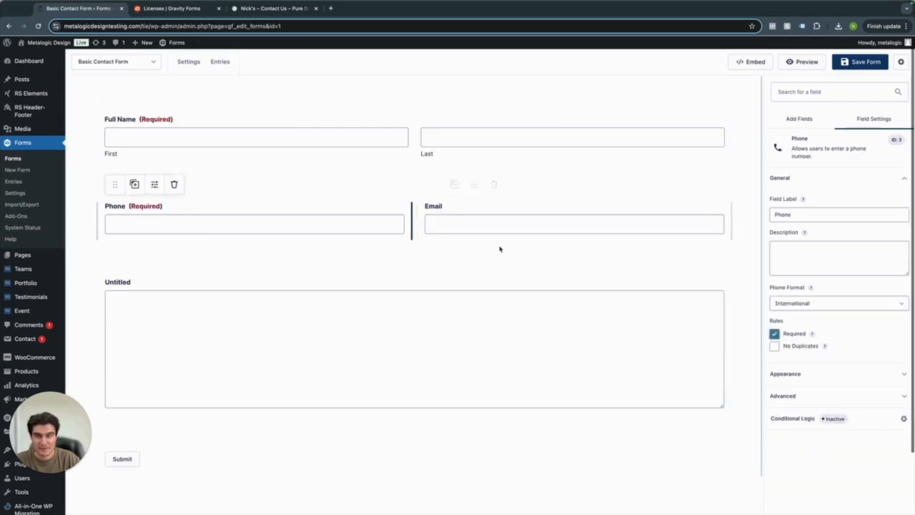
Review the Email field's Large size, visibility and conditional logic options, then clear the form.
left_click(476, 223)
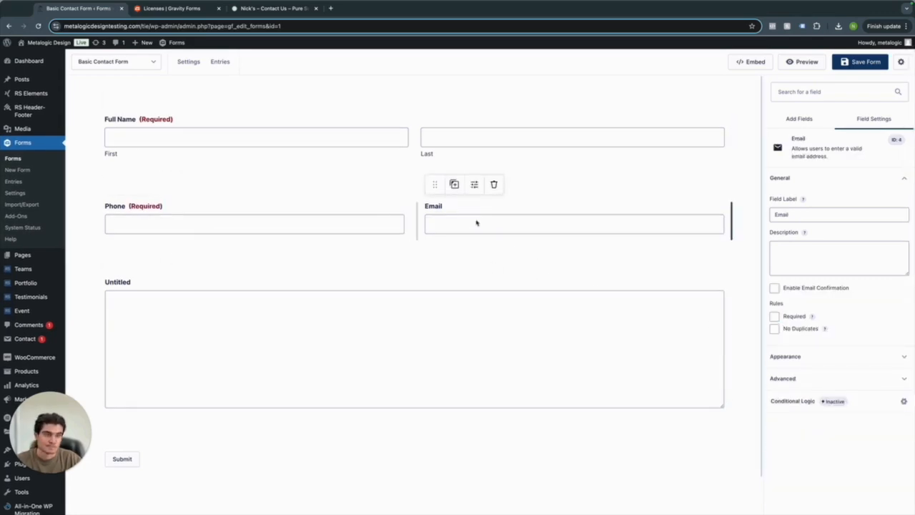
left_click(810, 355)
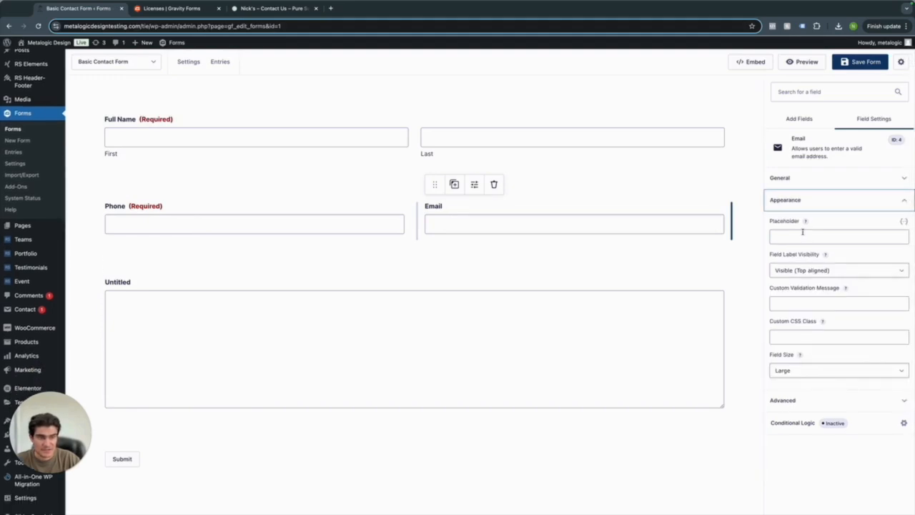
left_click(798, 368)
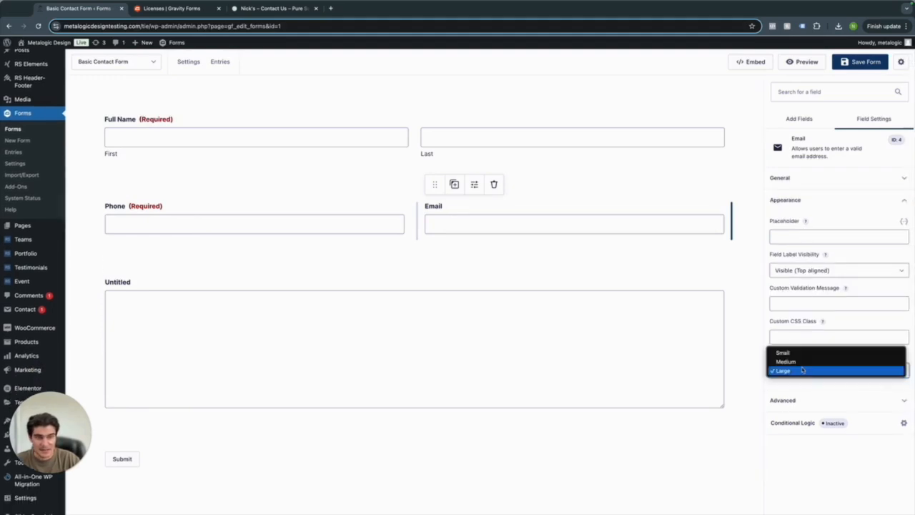
left_click(800, 389)
left_click(801, 400)
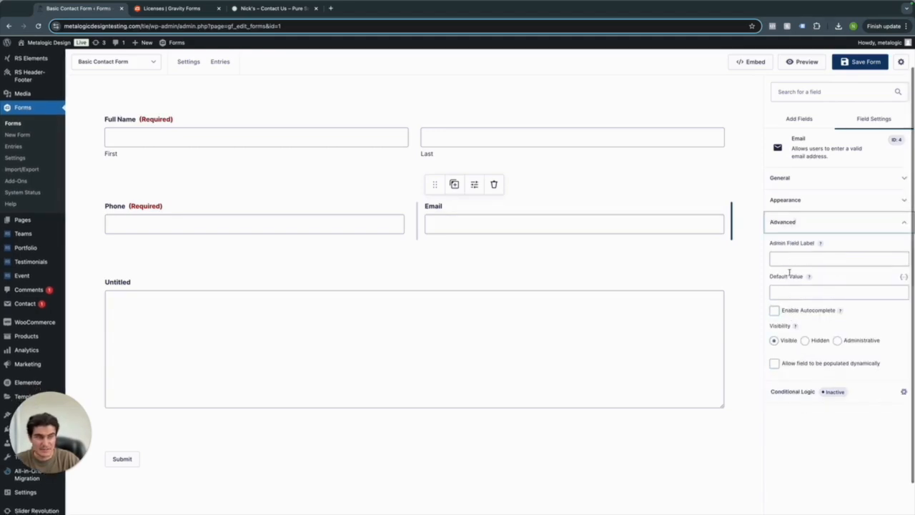
left_click(806, 340)
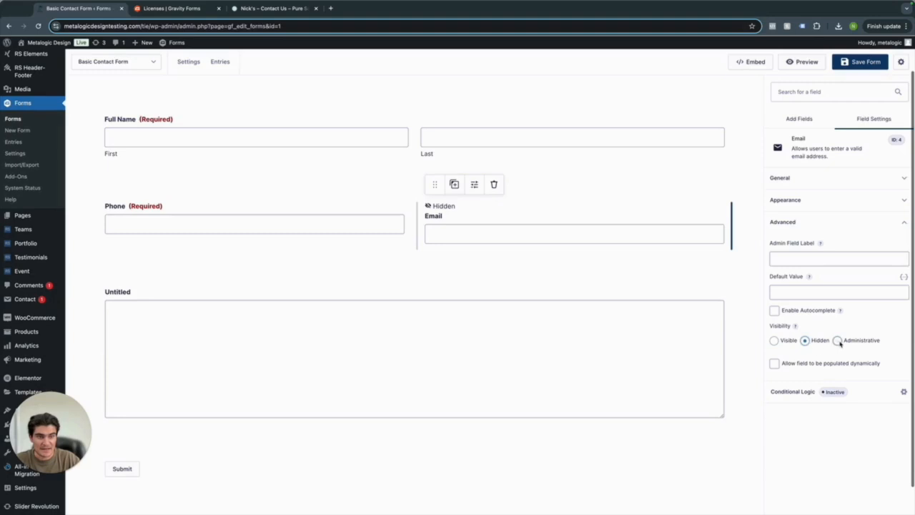
left_click(773, 341)
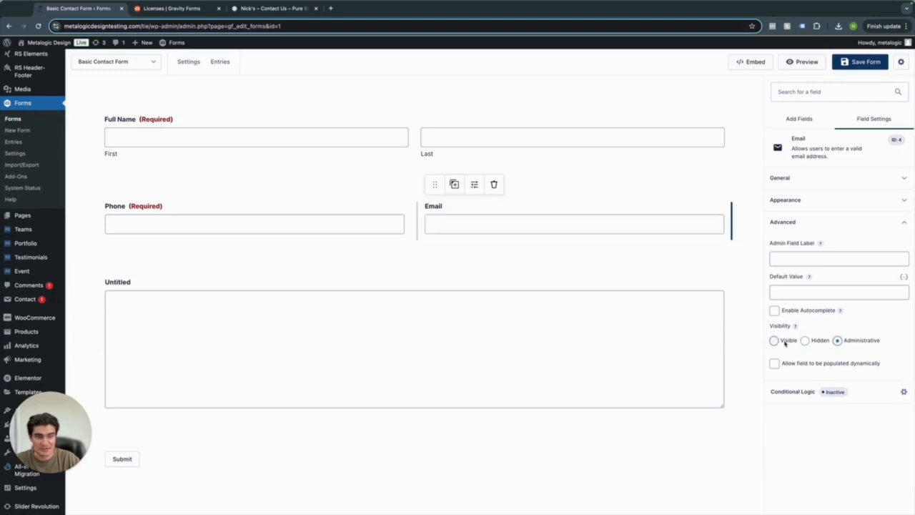
left_click(807, 398)
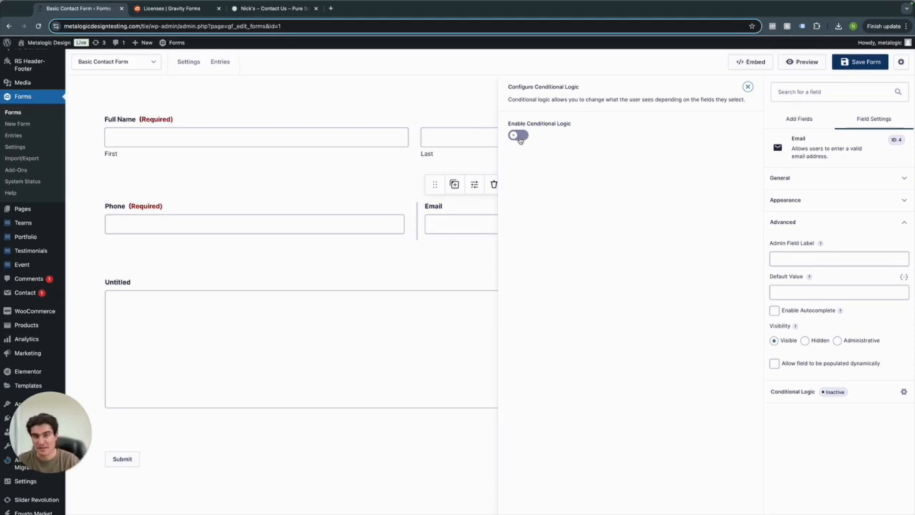
mouse_move(740, 7)
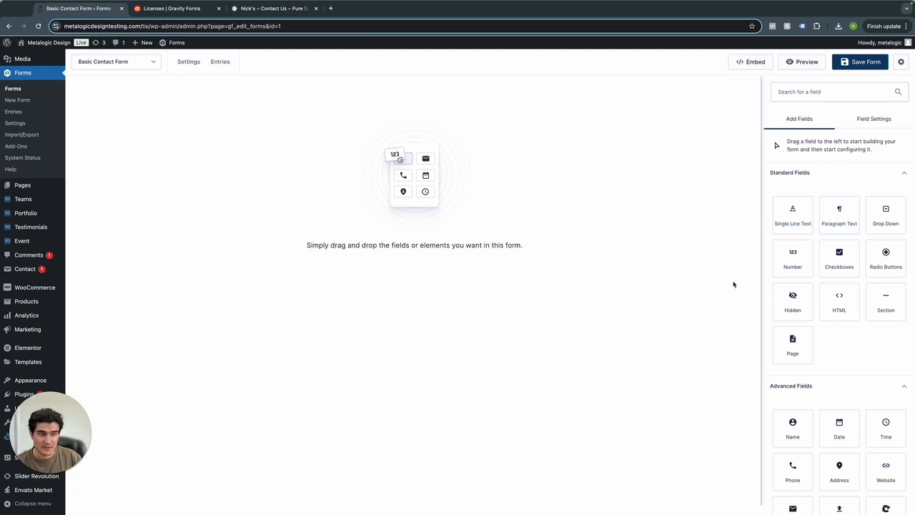
Add Name, Phone and Email fields to the empty form again.
scroll(748, 275, "down", 1)
left_click_drag(792, 357, 464, 164)
left_click_drag(792, 404, 286, 178)
scroll(841, 405, "down", 1)
left_click_drag(791, 401, 127, 219)
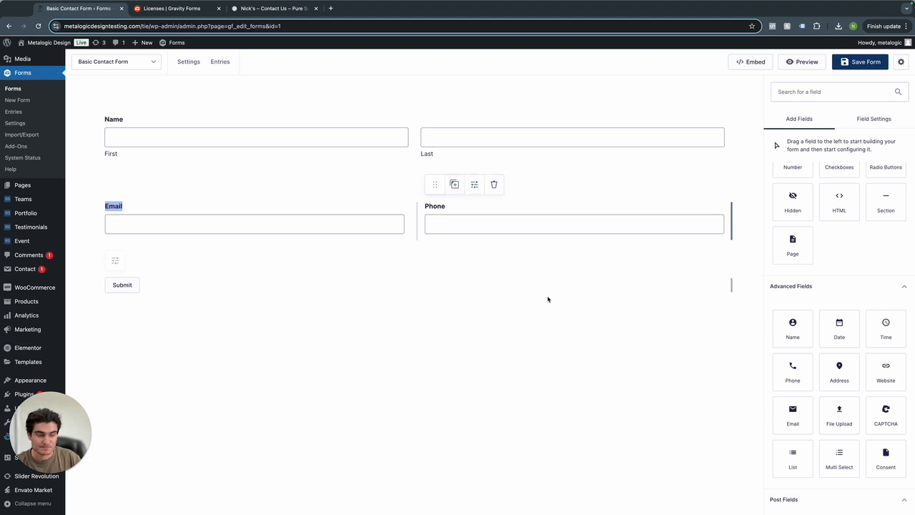
Add a Paragraph Text field below Email and Phone and select it.
left_click(219, 233)
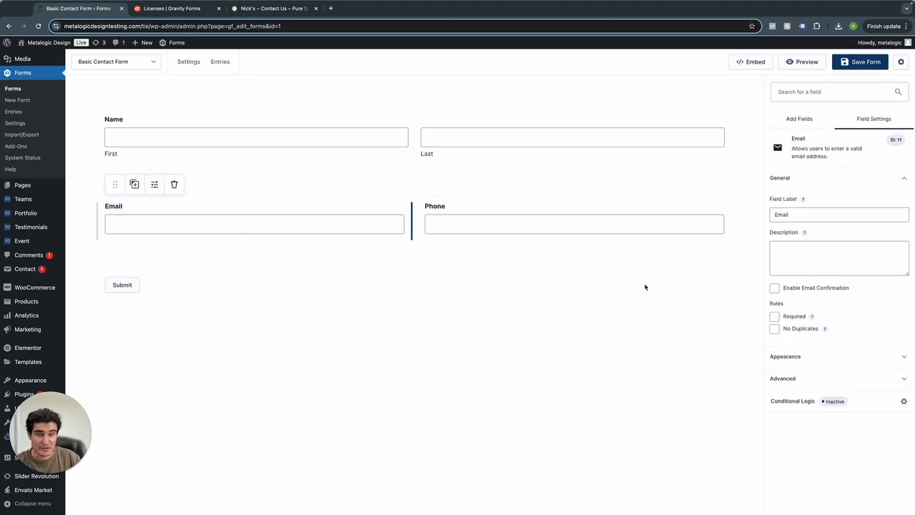
left_click(799, 119)
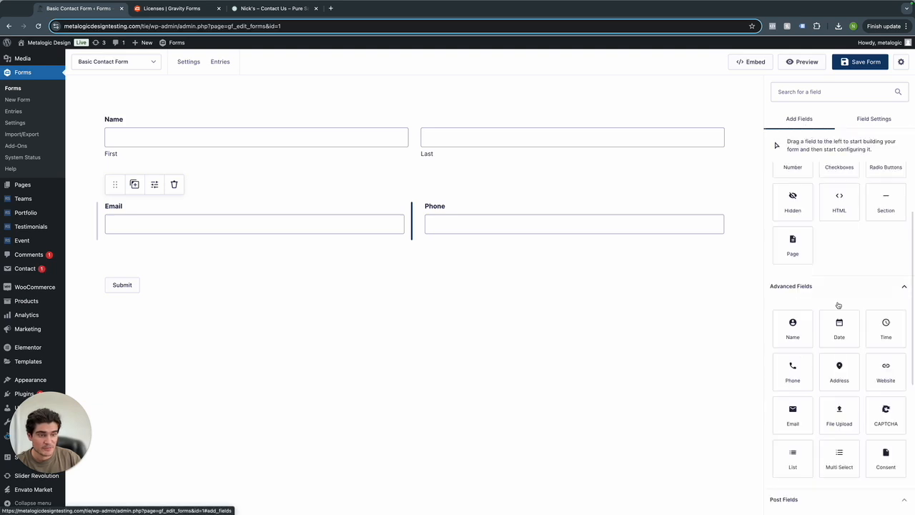
scroll(816, 237, "up", 3)
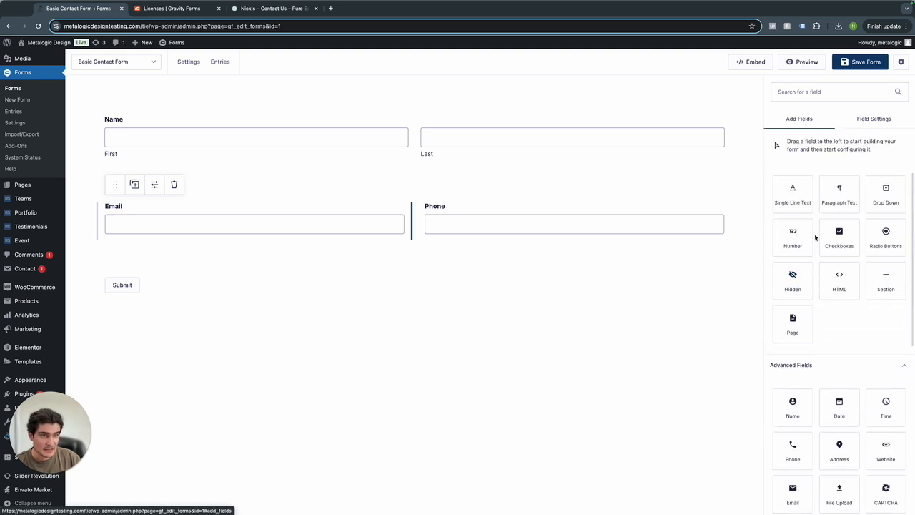
left_click_drag(835, 202, 411, 249)
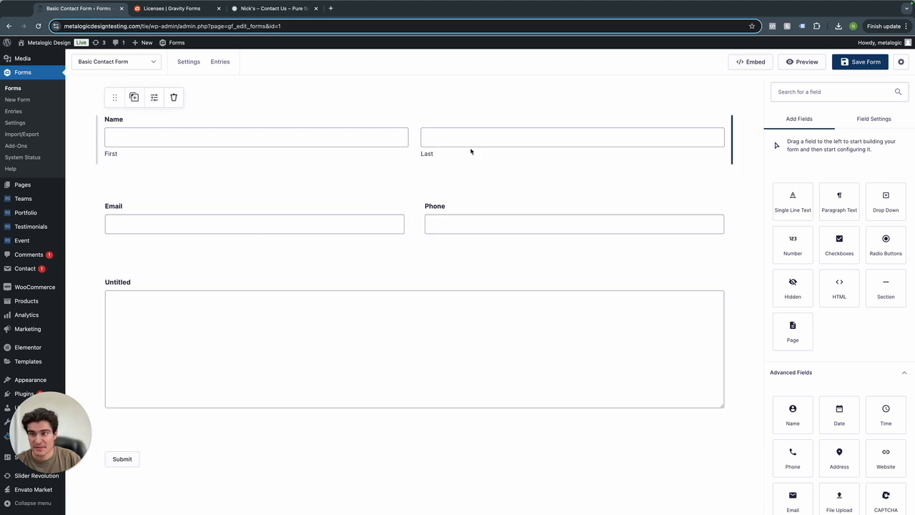
left_click(417, 296)
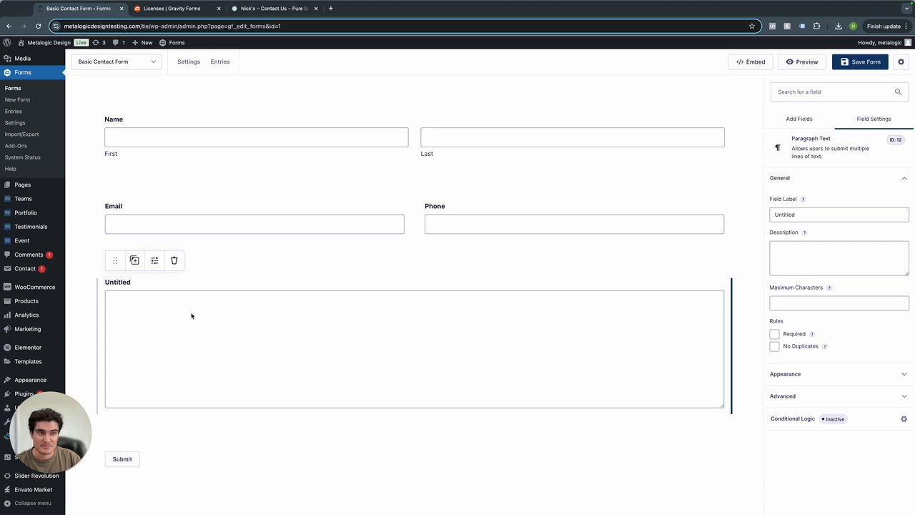
Label the paragraph field 'Additional Comments', add description 'Please add more information here', and tick Required.
double_click(787, 210)
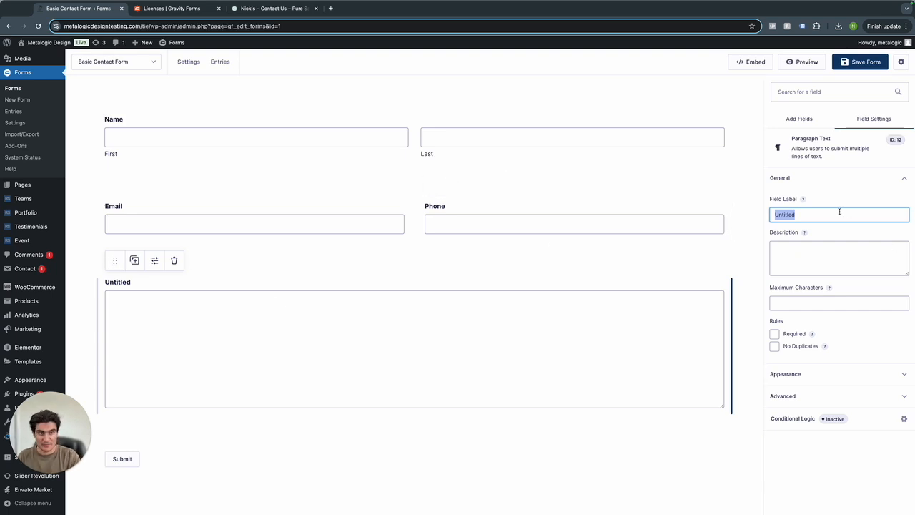
type("Additional Comments")
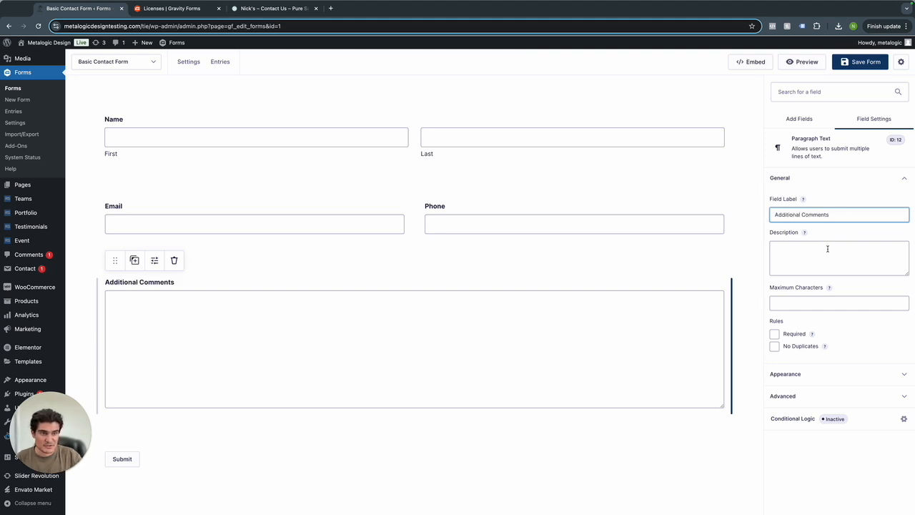
left_click(826, 249)
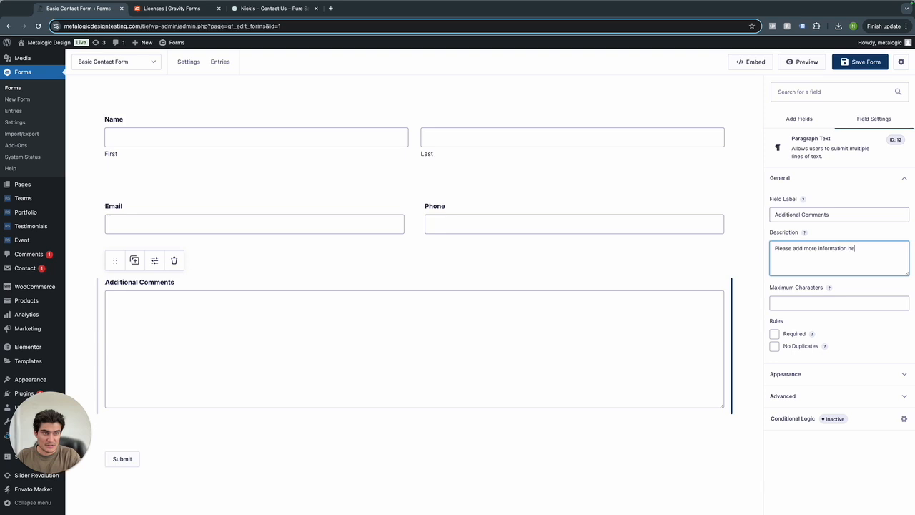
left_click(809, 308)
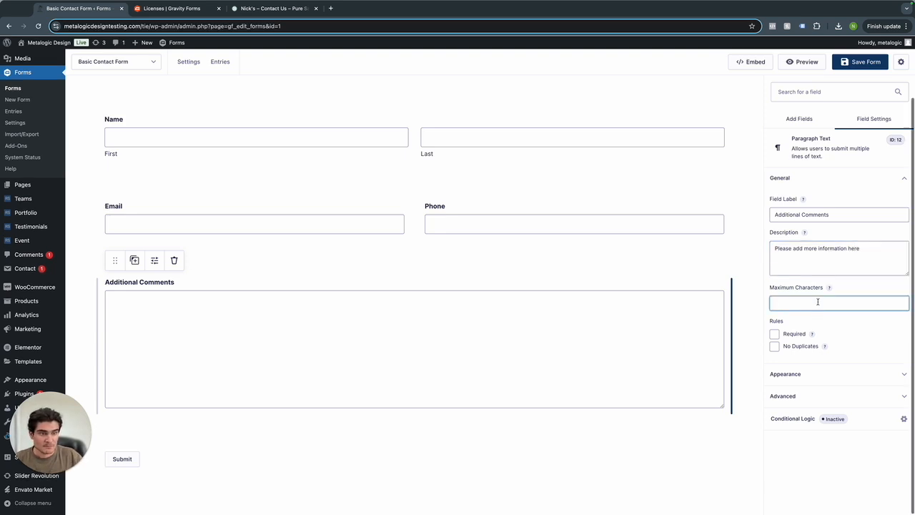
mouse_move(829, 288)
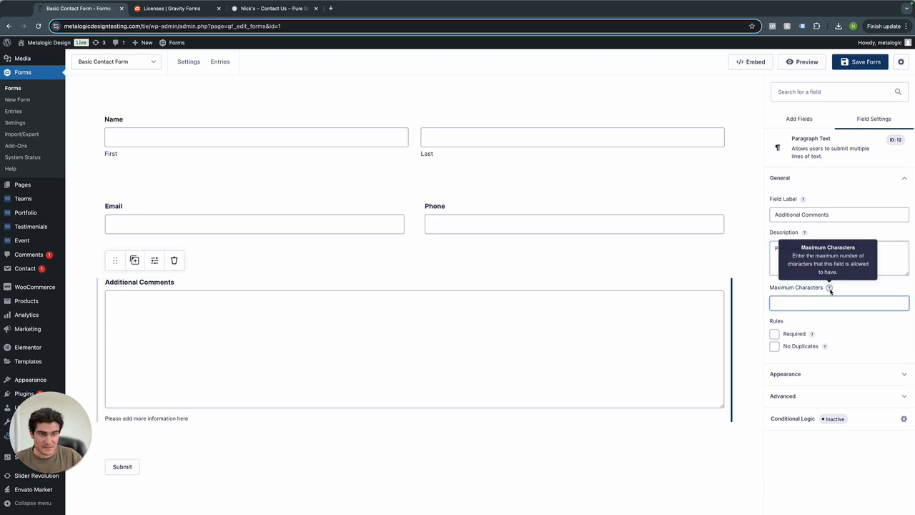
left_click(774, 334)
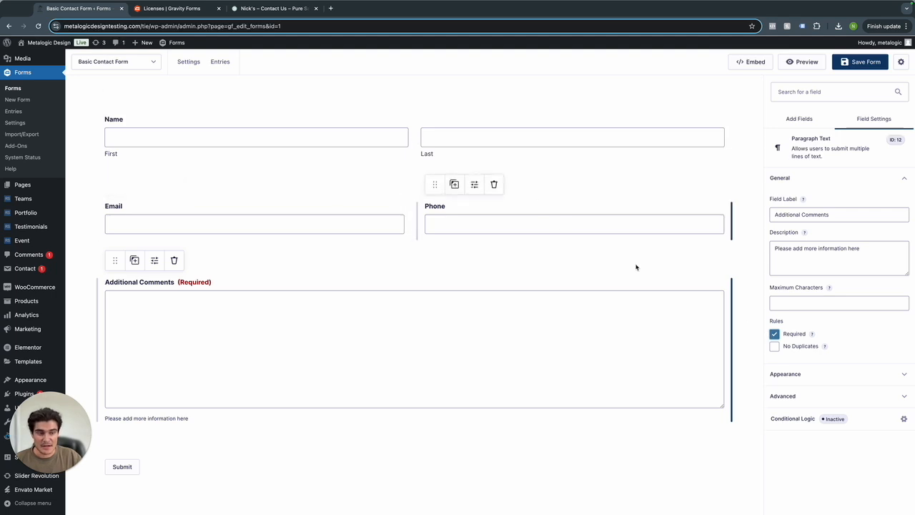
left_click(810, 380)
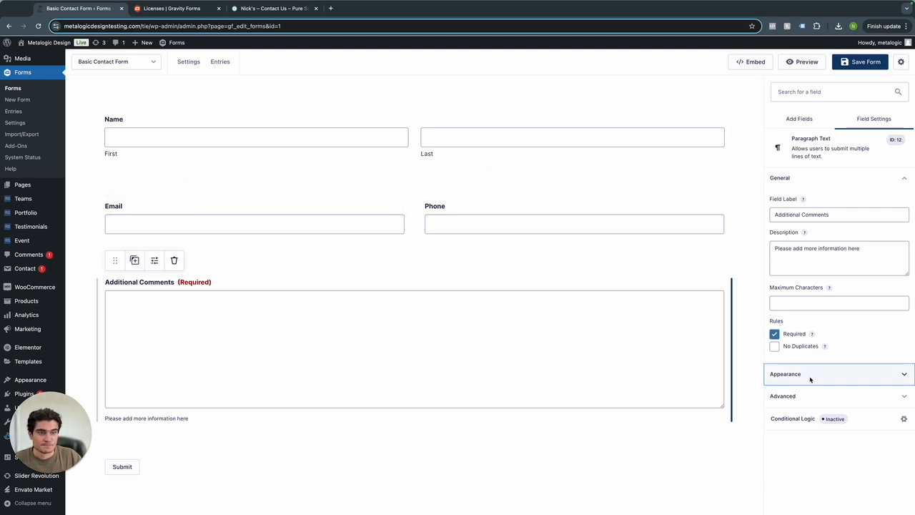
Give the Additional Comments box the placeholder 'Please type here' and hide its label.
left_click(797, 246)
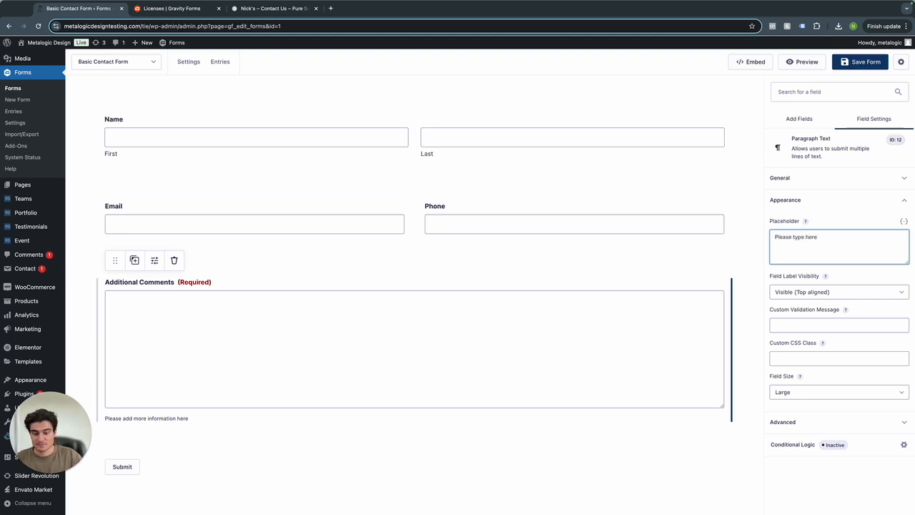
left_click(818, 293)
left_click(822, 295)
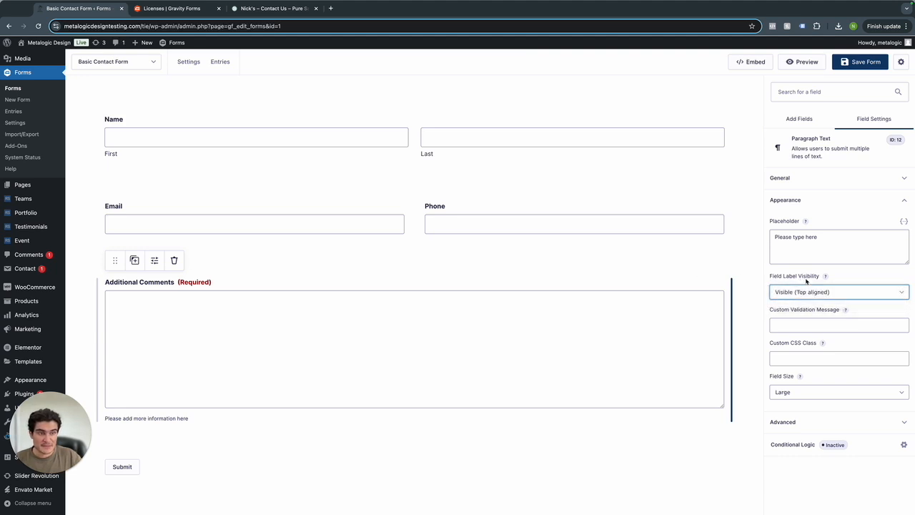
left_click(816, 293)
left_click(811, 302)
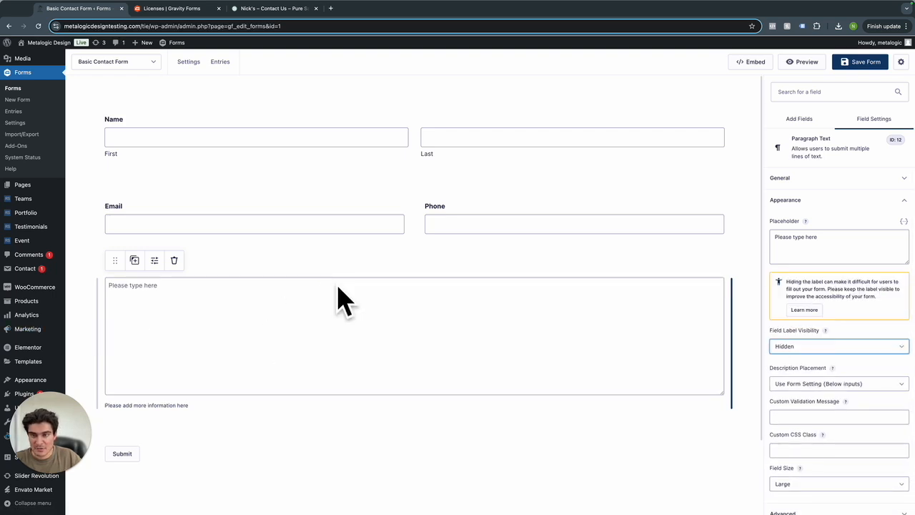
Set the comment box's field size to Medium and expand its Advanced settings.
left_click(148, 288)
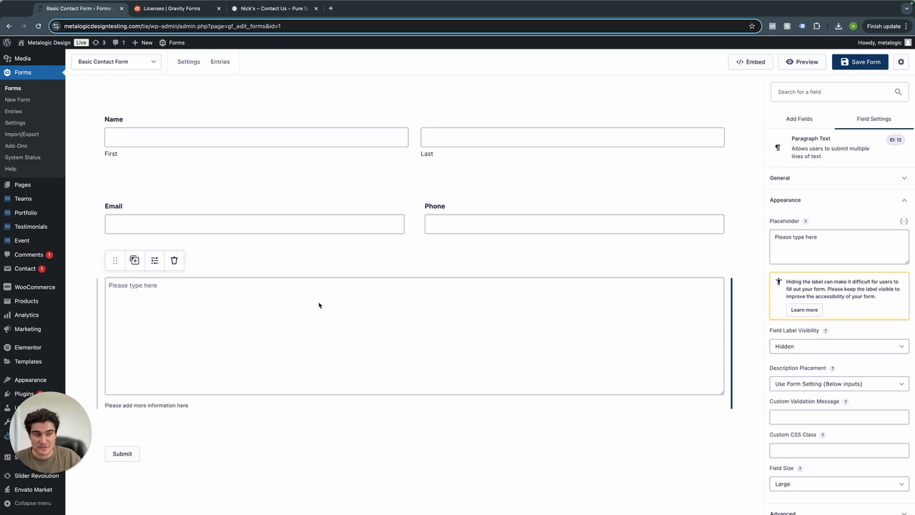
scroll(786, 347, "down", 1)
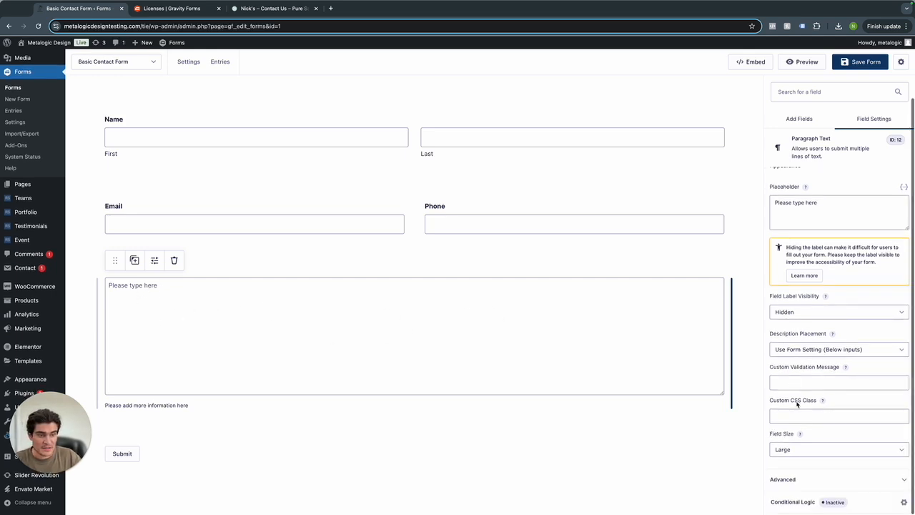
left_click(807, 448)
left_click(806, 440)
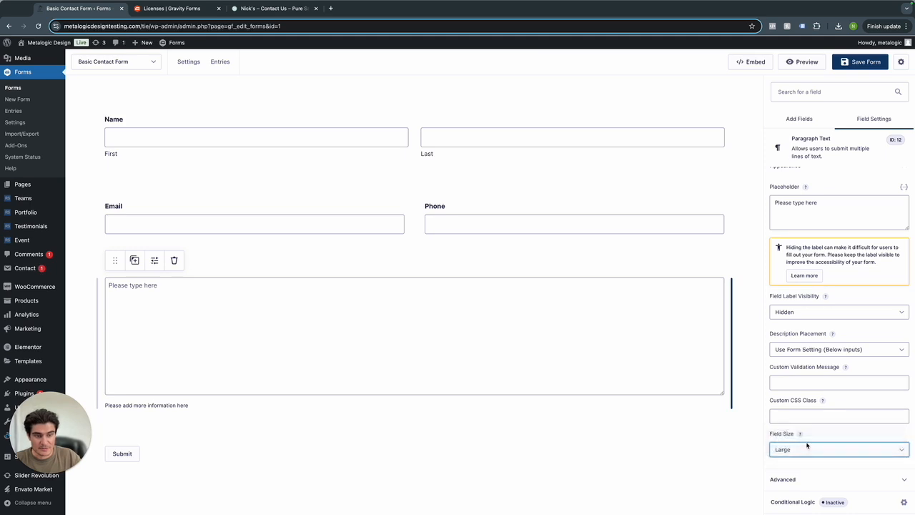
left_click(829, 477)
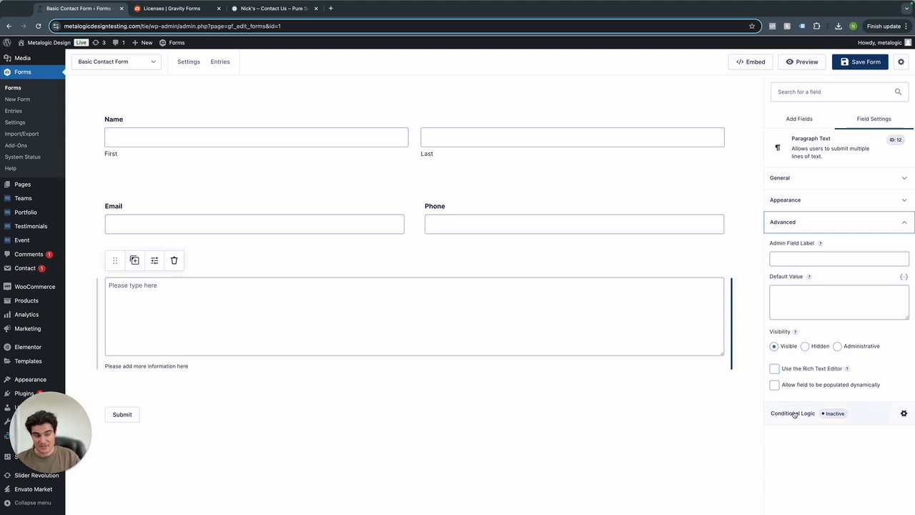
Add two Checkboxes fields side by side above the comment box.
left_click(797, 123)
left_click_drag(826, 232, 345, 260)
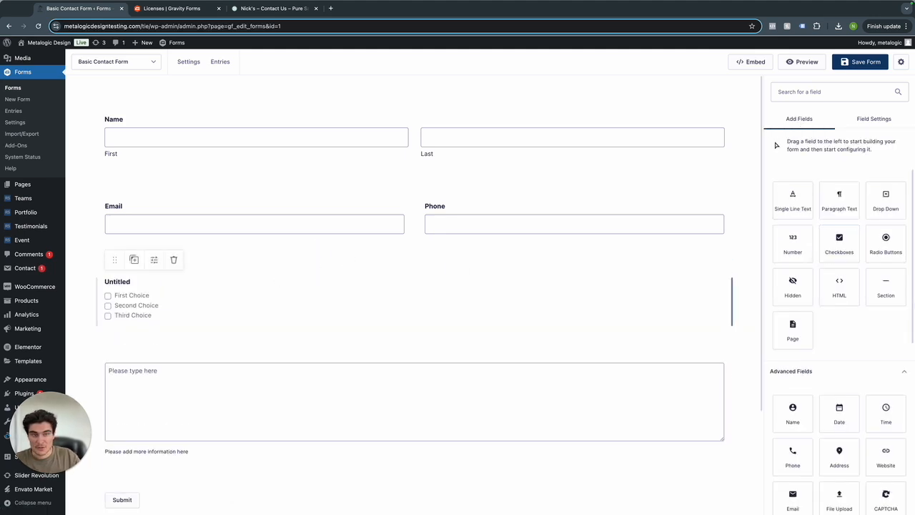
left_click_drag(837, 243, 571, 289)
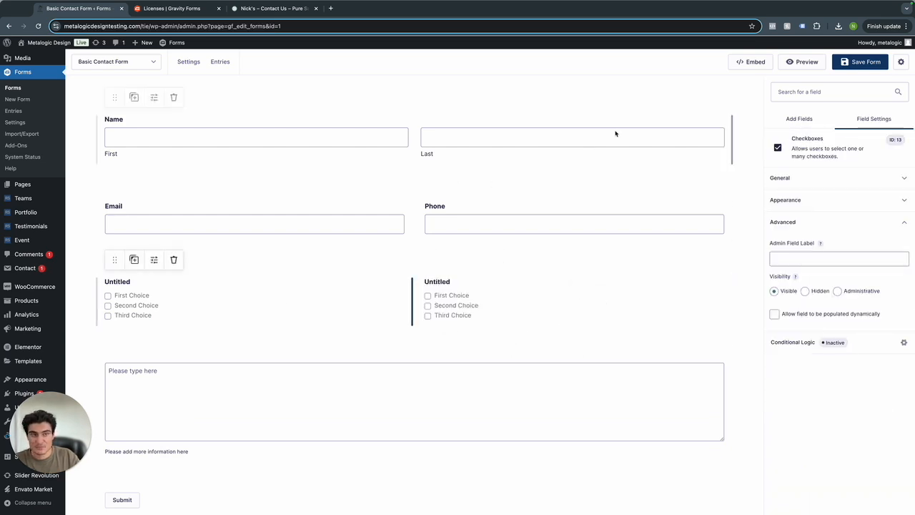
Label the two checkbox fields Choice 1 and Choice 2.
left_click(783, 180)
double_click(786, 213)
type("Choice 1")
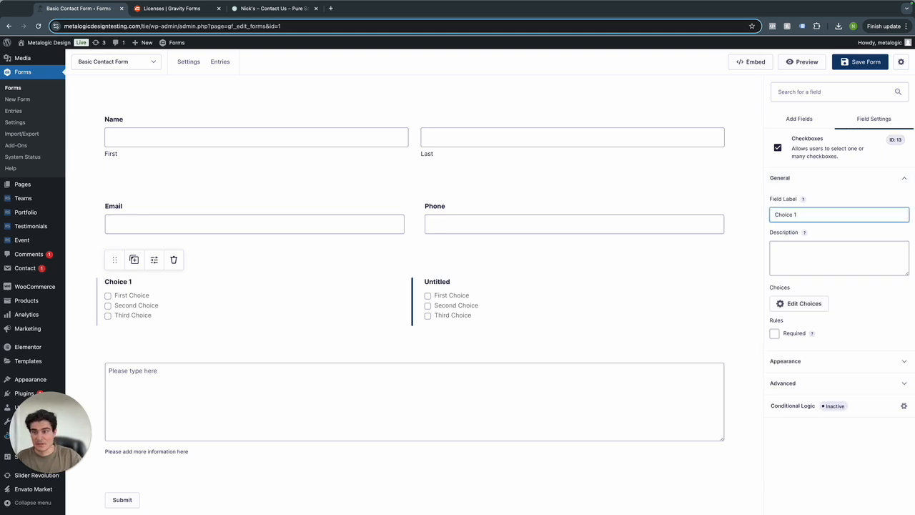
left_click(547, 323)
double_click(829, 215)
type("Choice")
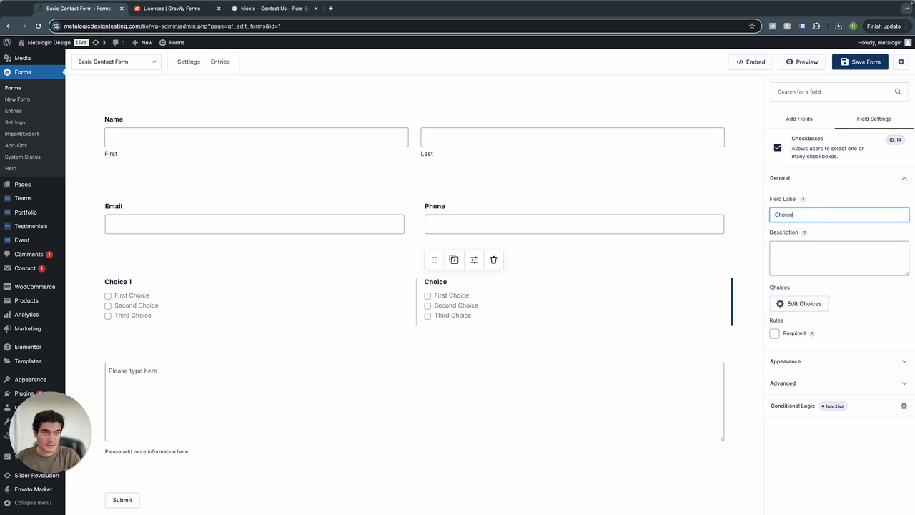
type(" 2")
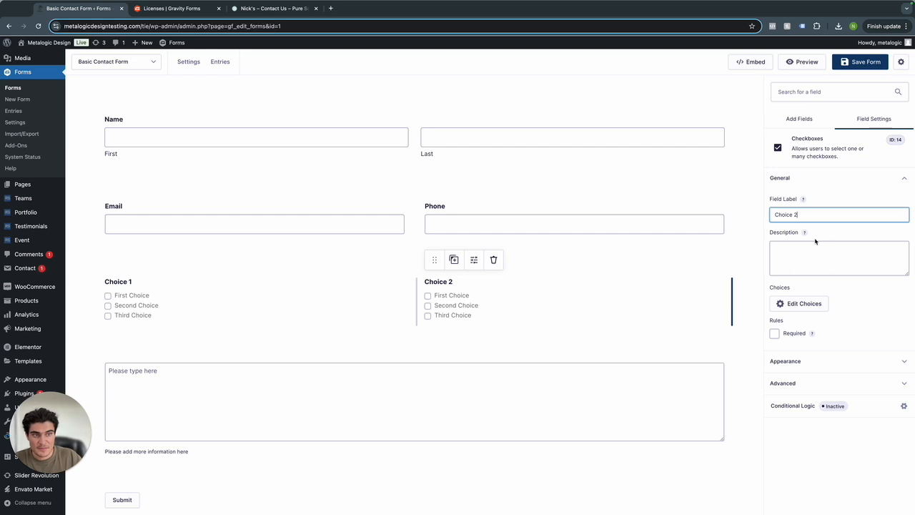
left_click(775, 233)
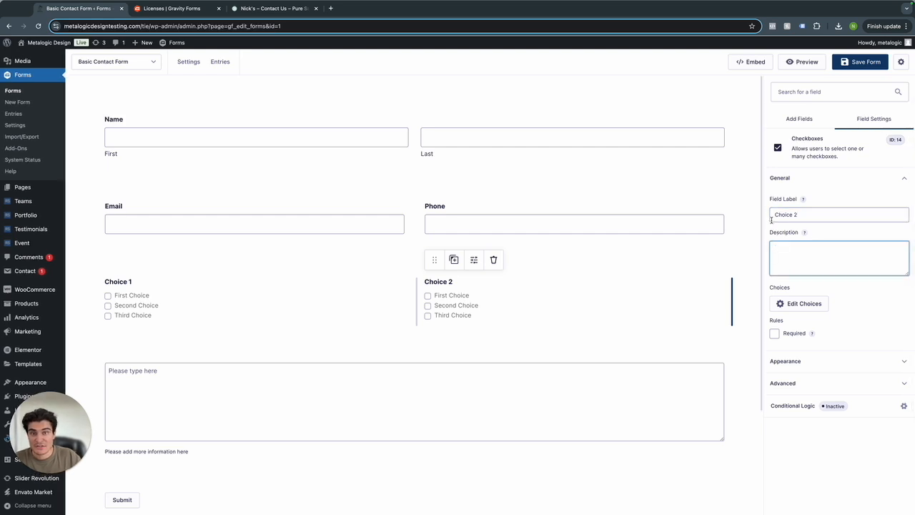
Compare the Choice 1 and Choice 2 field settings, then open Choice 2's conditional logic.
left_click(283, 285)
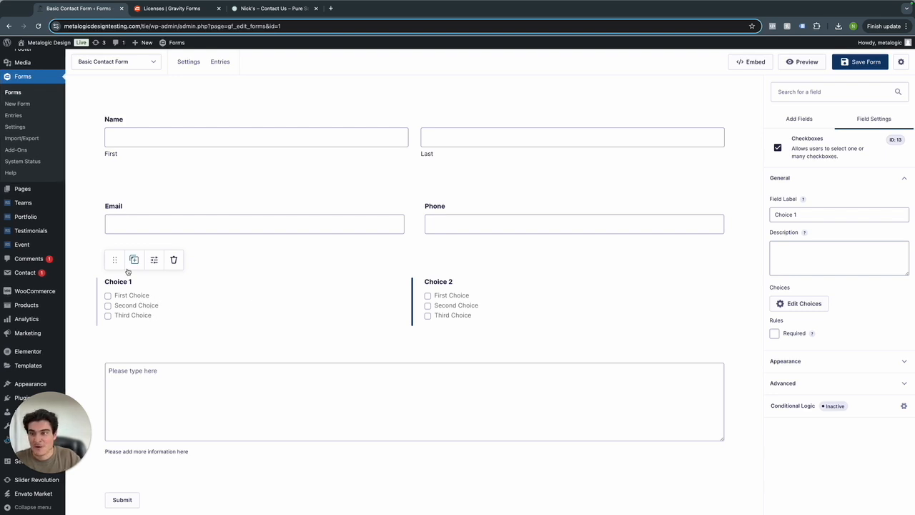
left_click(444, 301)
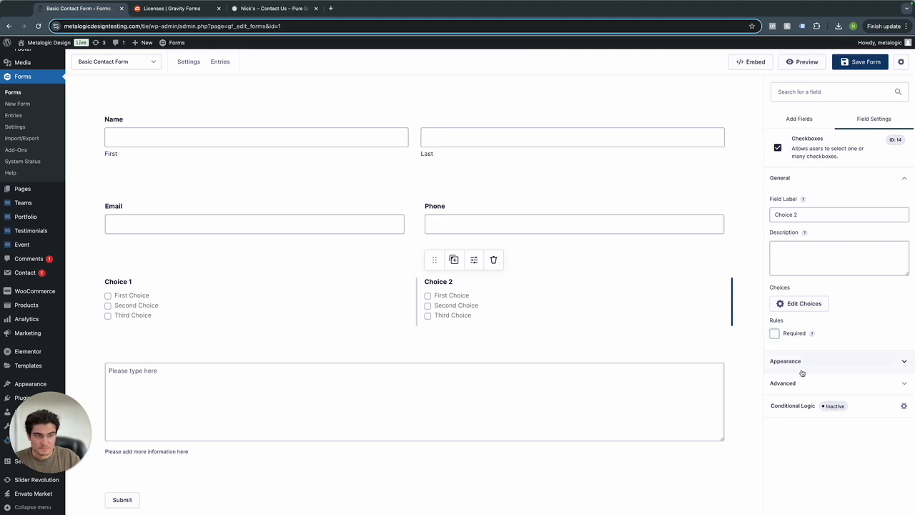
left_click(806, 405)
Enable Choice 2's conditional logic: Hide when Any rule matches, Choice 1 is First Choice.
left_click(516, 137)
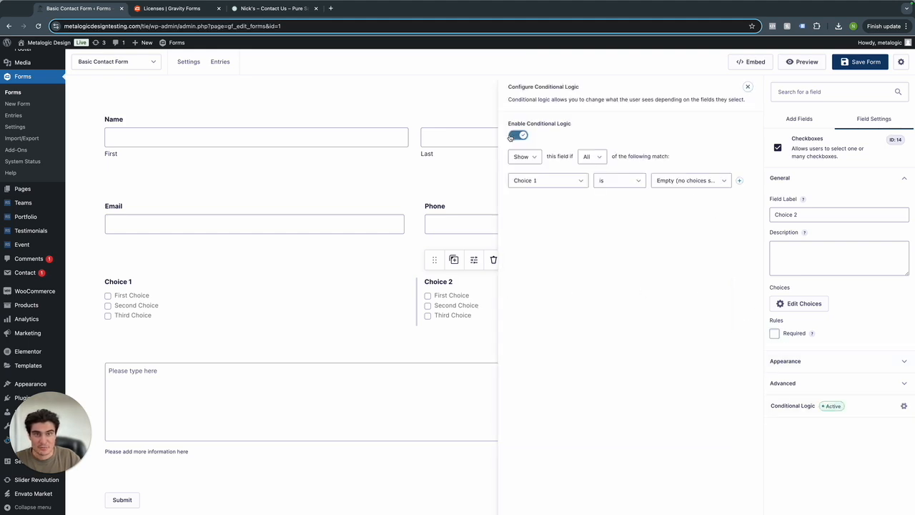
left_click(522, 155)
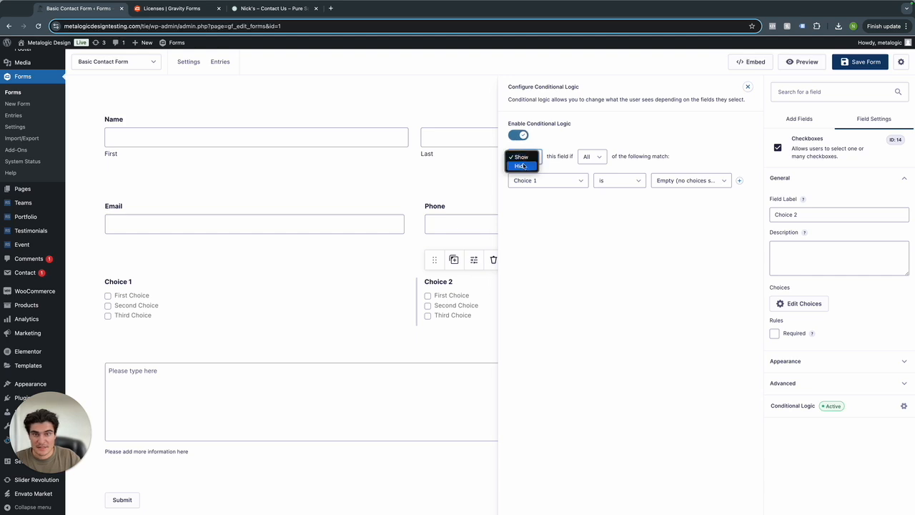
left_click(522, 166)
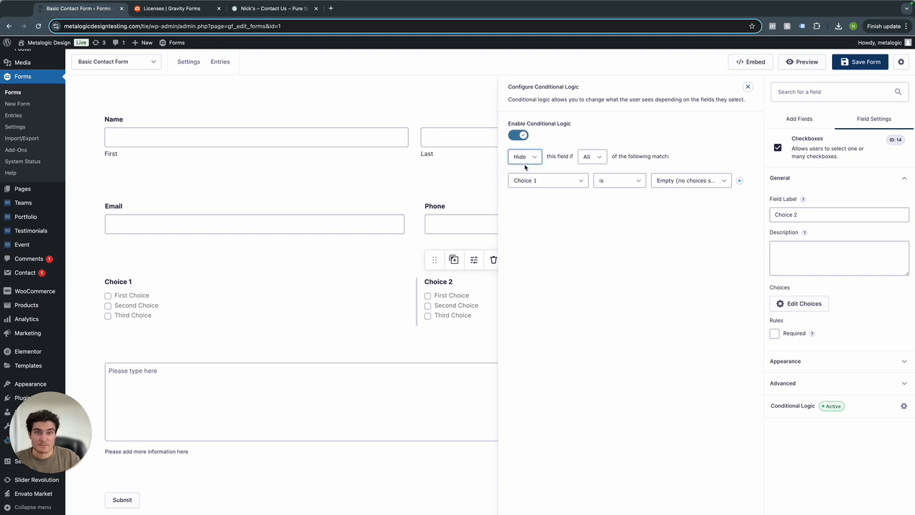
left_click(591, 158)
left_click(588, 165)
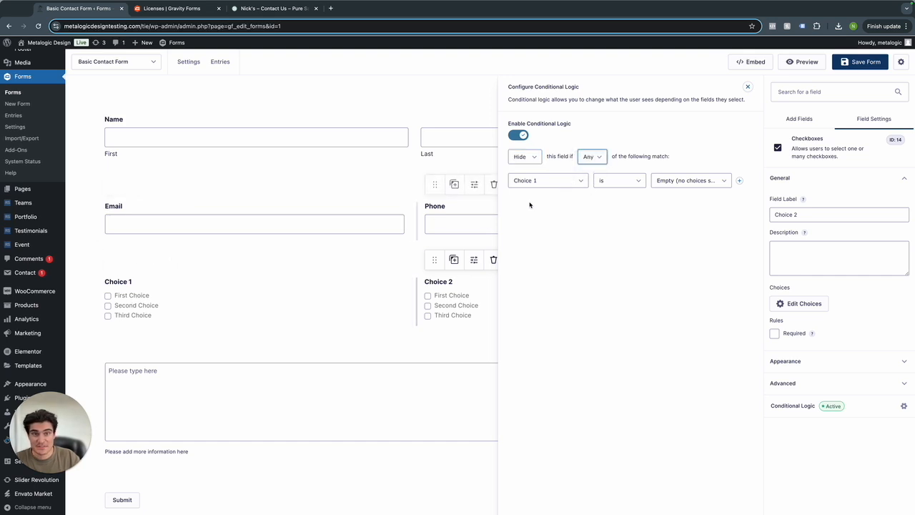
left_click(692, 180)
left_click(692, 190)
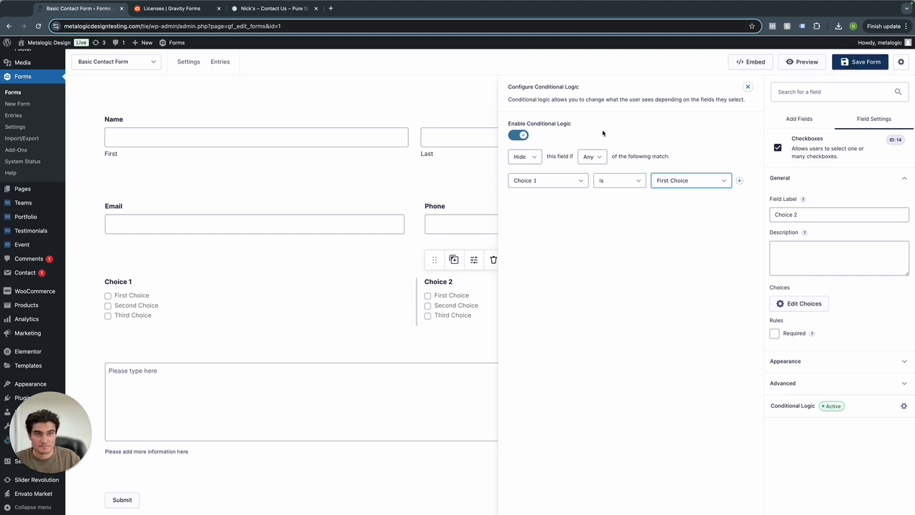
left_click(747, 87)
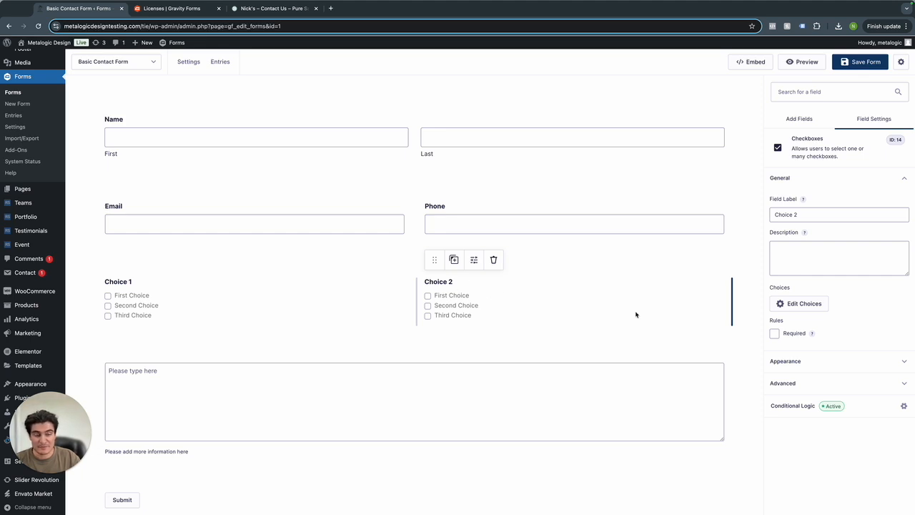
Delete the Choice 2 and Choice 1 checkbox fields, confirming each removal.
left_click(492, 261)
left_click(525, 86)
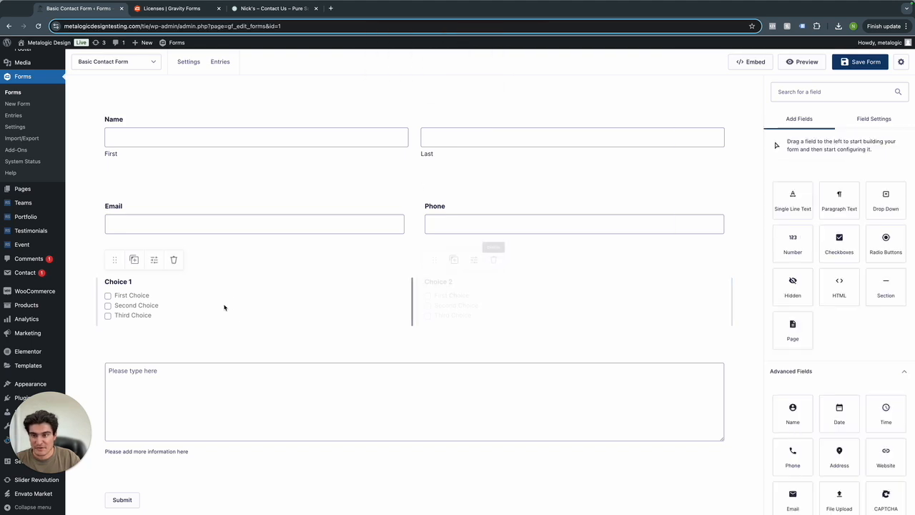
left_click(174, 259)
left_click(524, 86)
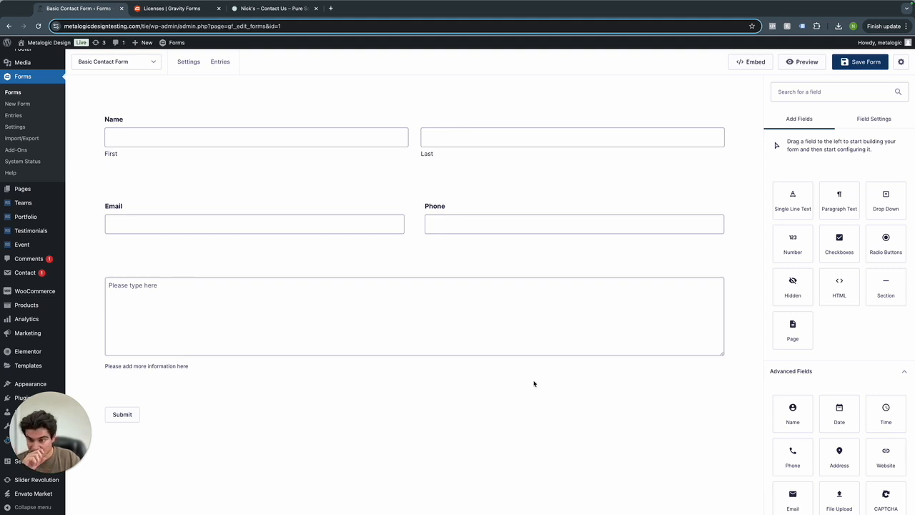
scroll(715, 315, "down", 1)
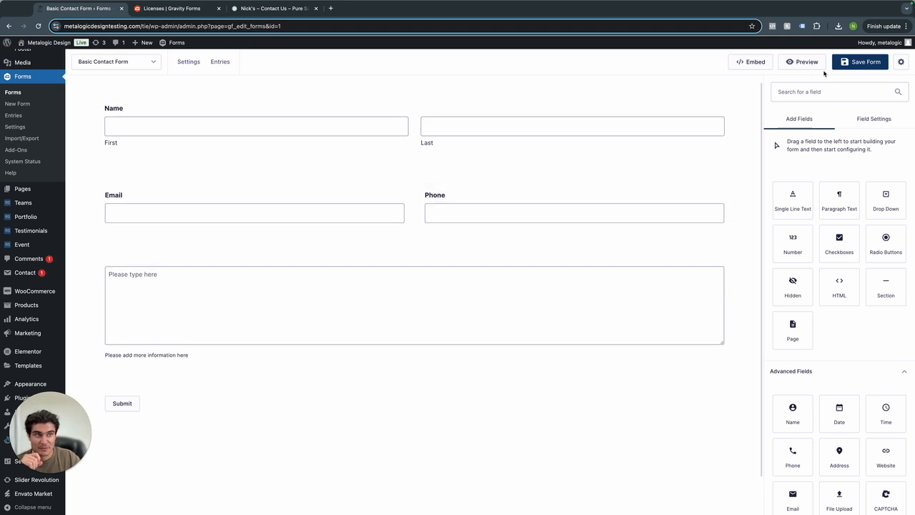
Save the form and review its Form Settings, keeping labels Top aligned.
left_click(860, 63)
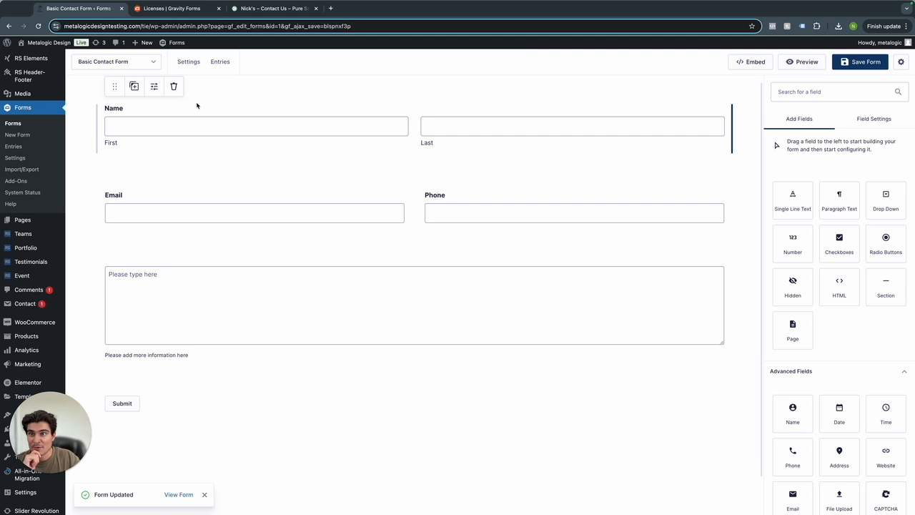
mouse_move(188, 68)
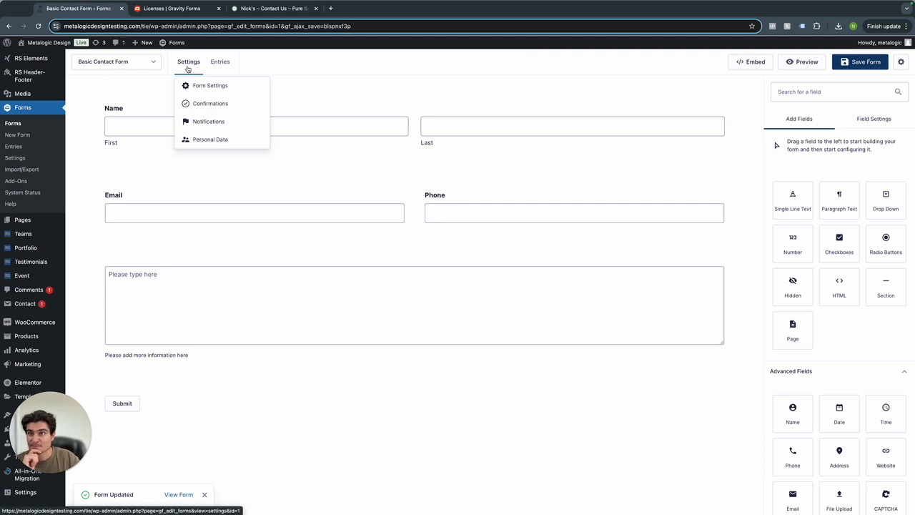
left_click(188, 64)
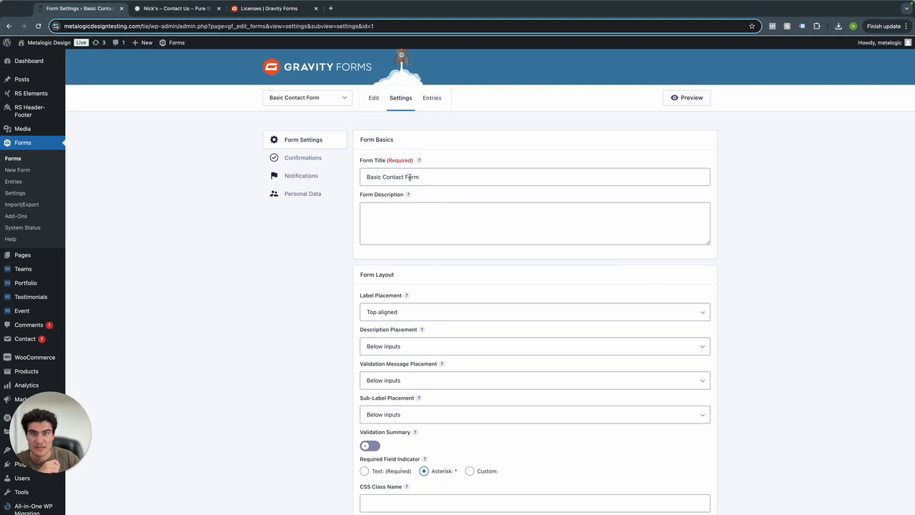
left_click(401, 219)
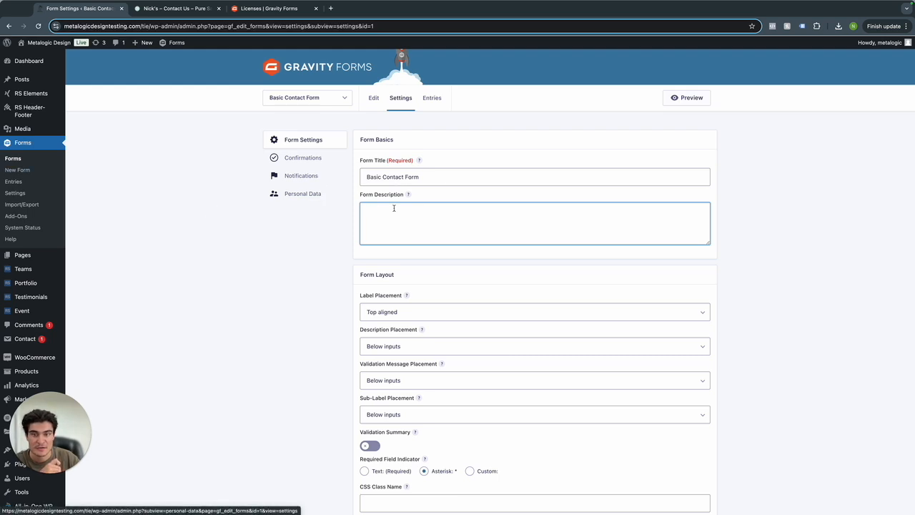
scroll(459, 251, "down", 2)
left_click(397, 254)
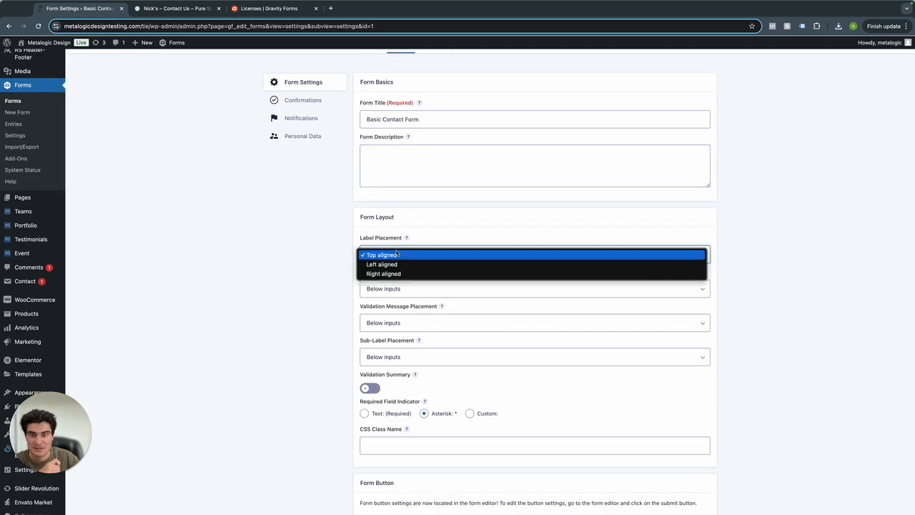
left_click(314, 254)
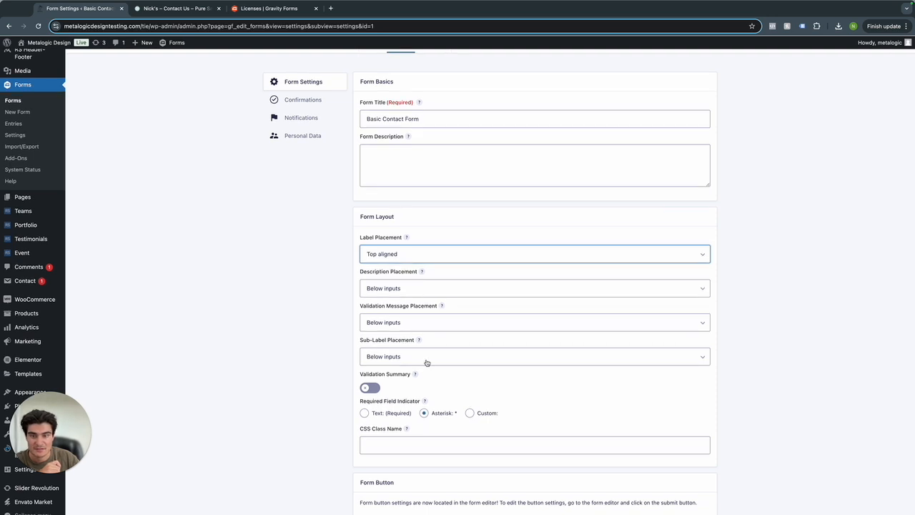
scroll(425, 363, "down", 2)
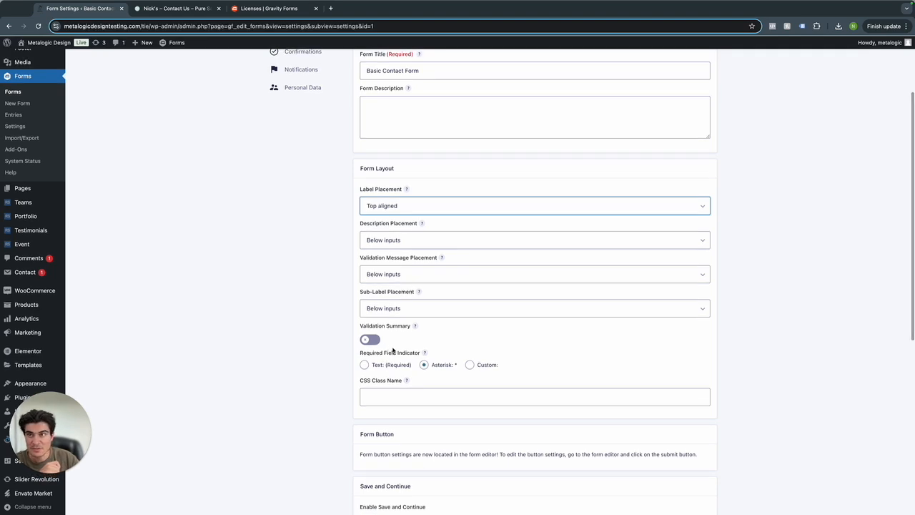
Set the Required Field Indicator to Custom with the text '(Required)'.
left_click(153, 8)
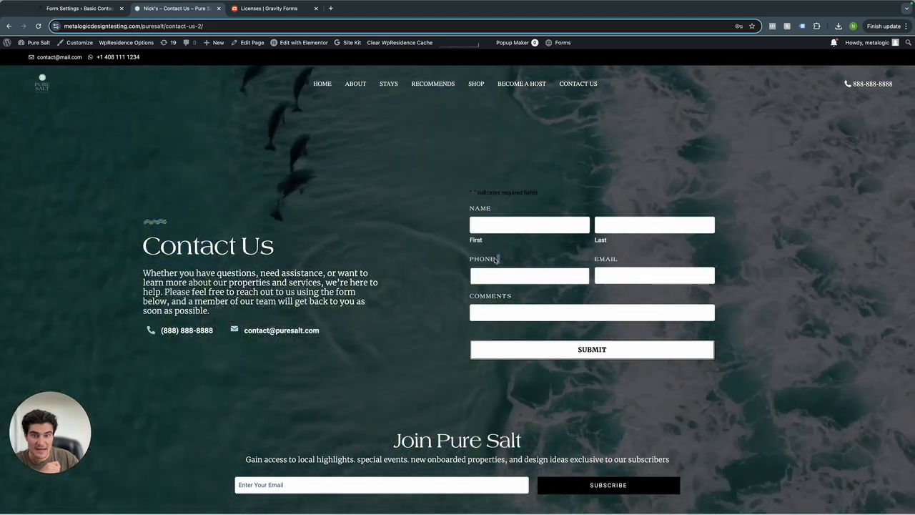
left_click(79, 8)
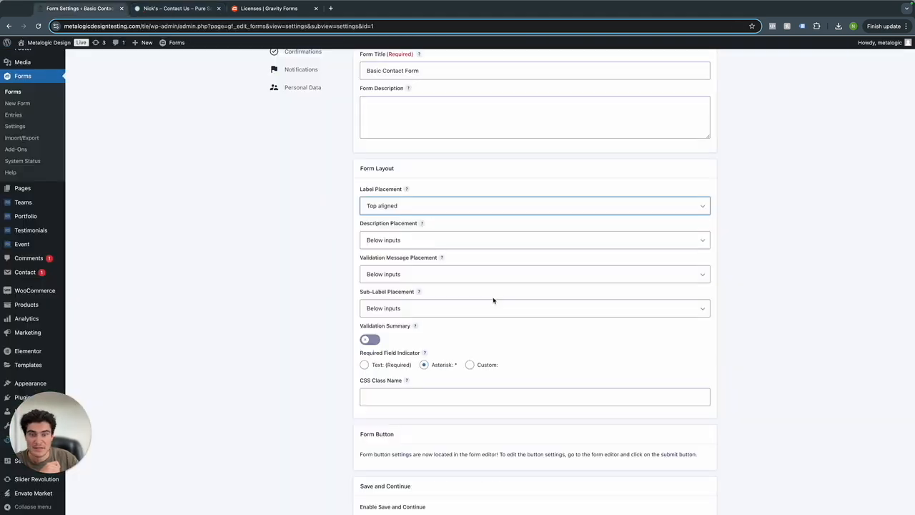
left_click_drag(386, 367, 413, 367)
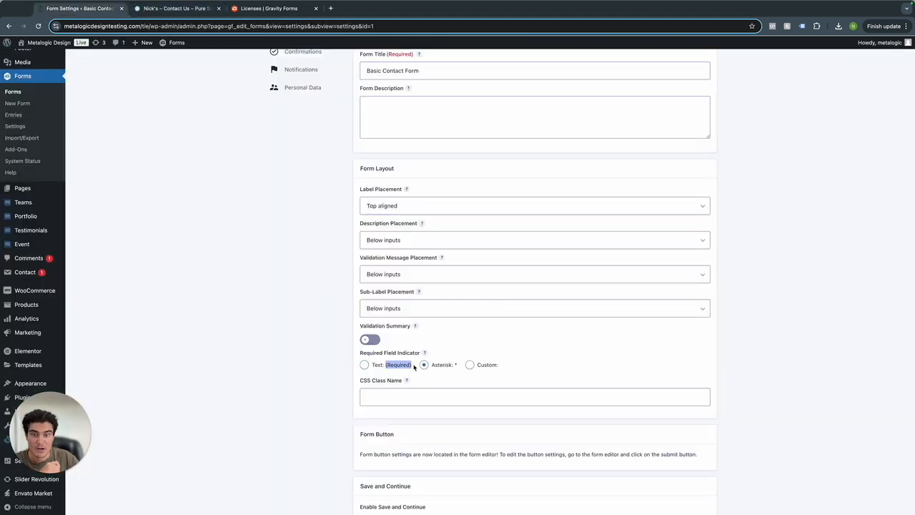
left_click(469, 365)
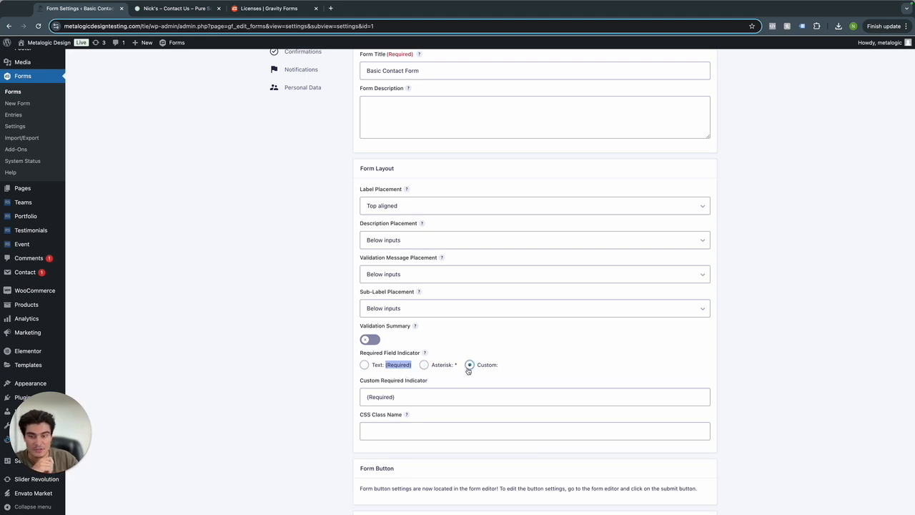
left_click(413, 393)
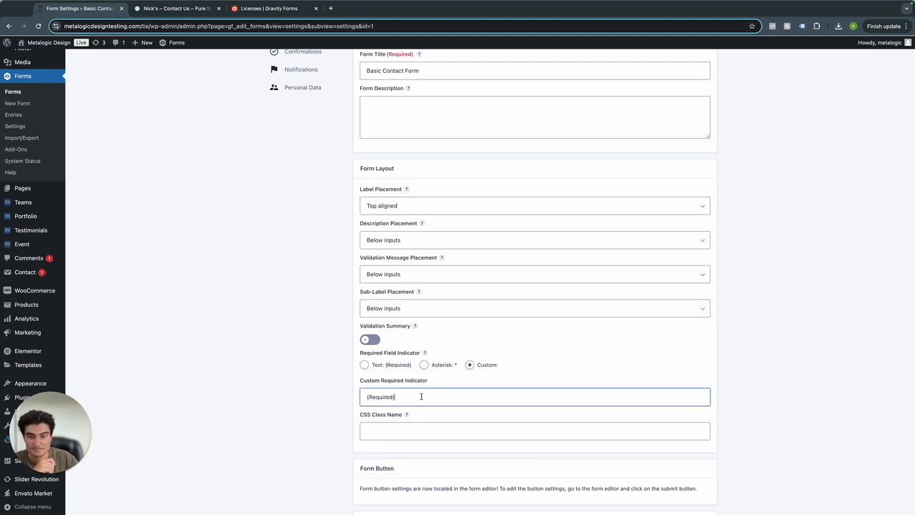
scroll(496, 349, "down", 5)
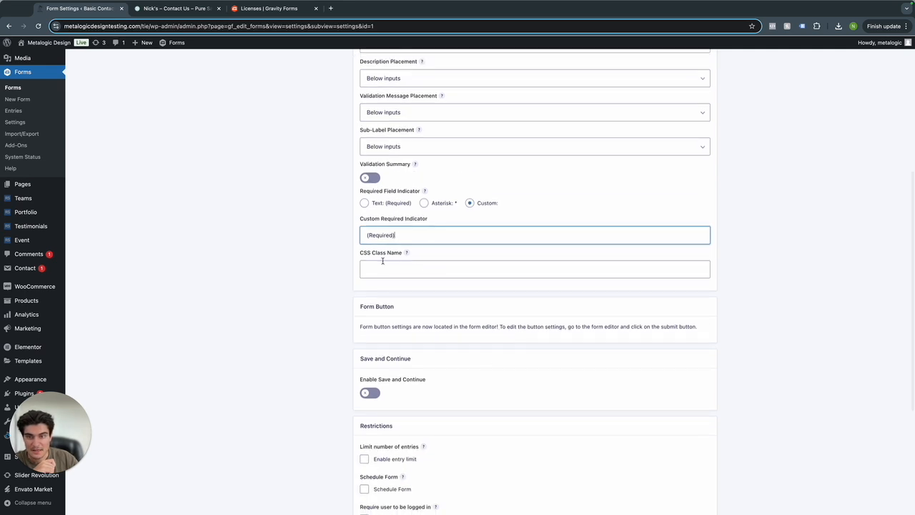
Scroll to Form Options and try the Animated transitions toggle, leaving it off.
scroll(410, 293, "down", 1)
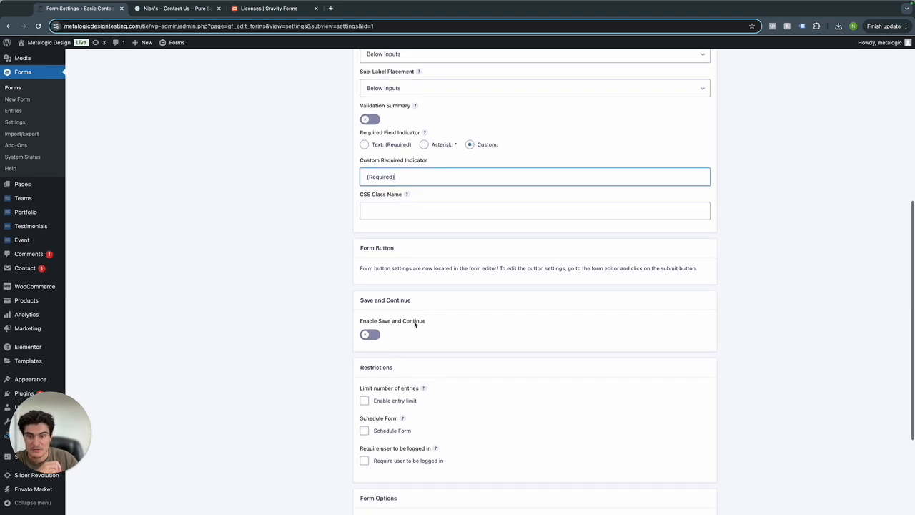
scroll(413, 330, "down", 2)
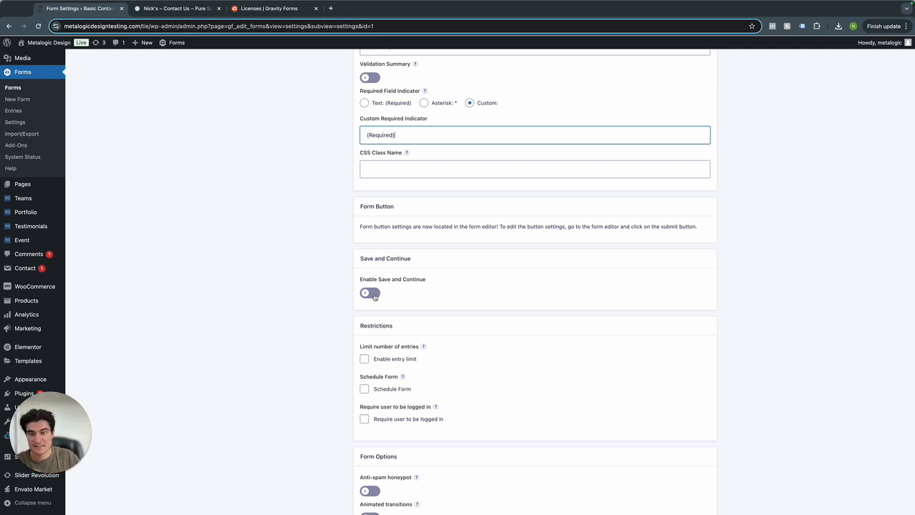
scroll(398, 306, "down", 2)
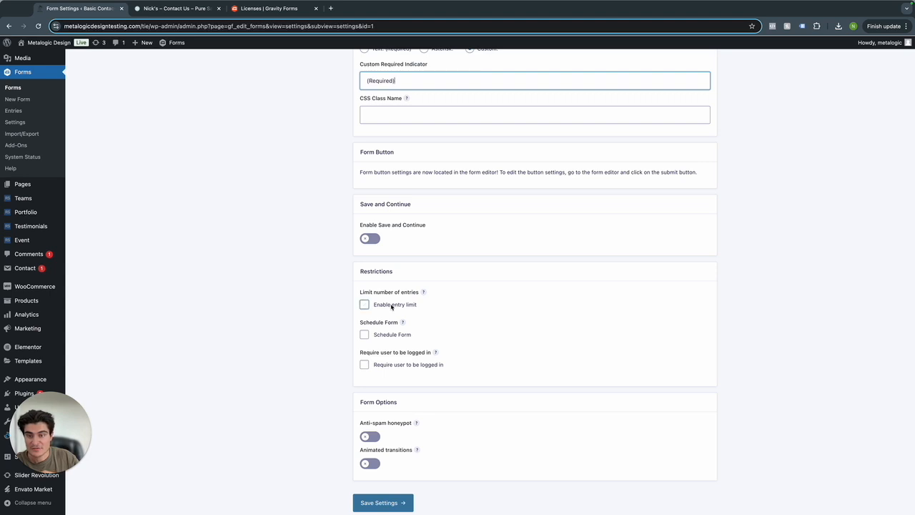
mouse_move(402, 323)
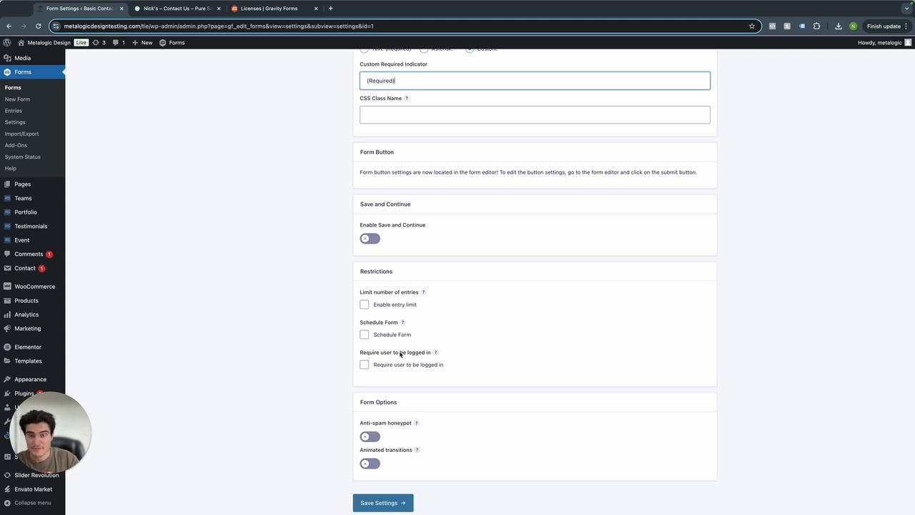
scroll(394, 380, "down", 2)
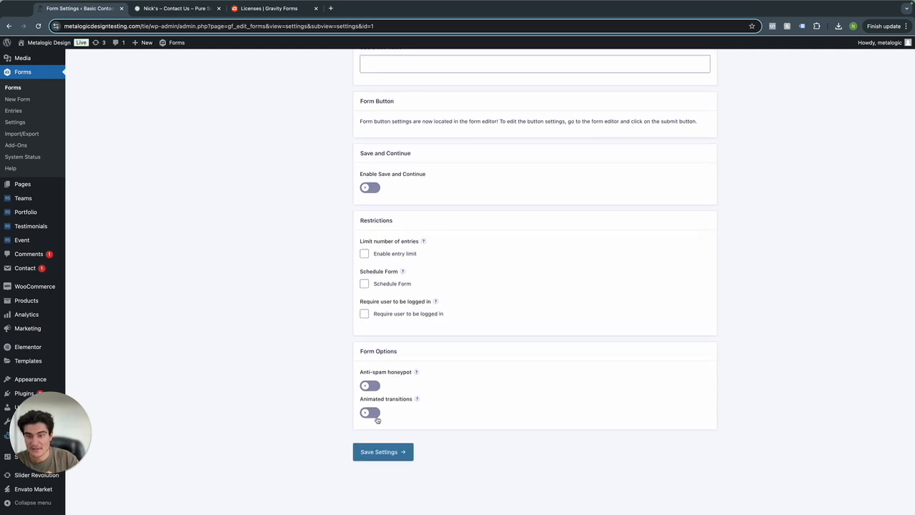
left_click(371, 412)
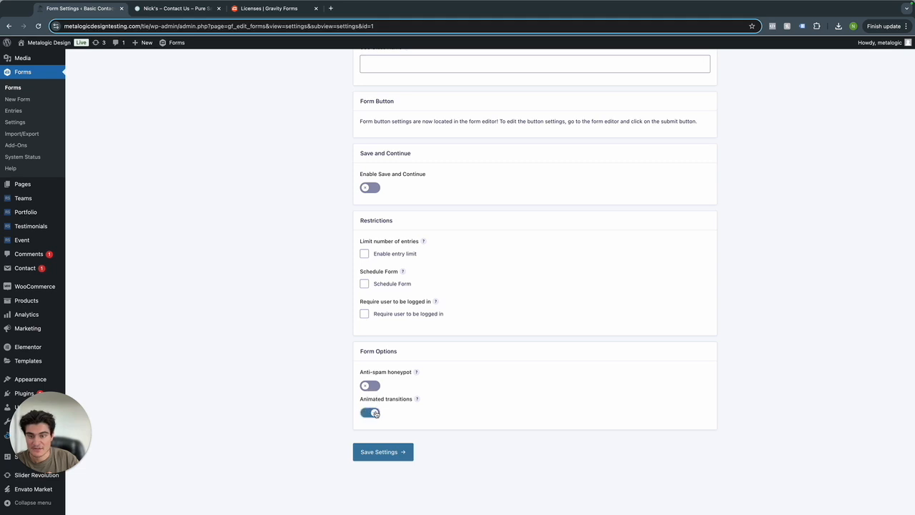
mouse_move(416, 400)
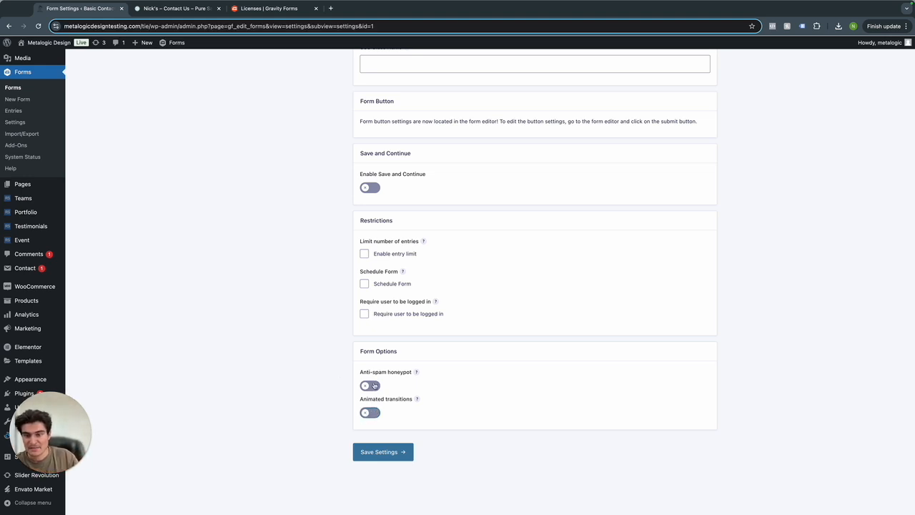
Turn on the anti-spam honeypot to create entries marked as spam, then save settings.
left_click(372, 385)
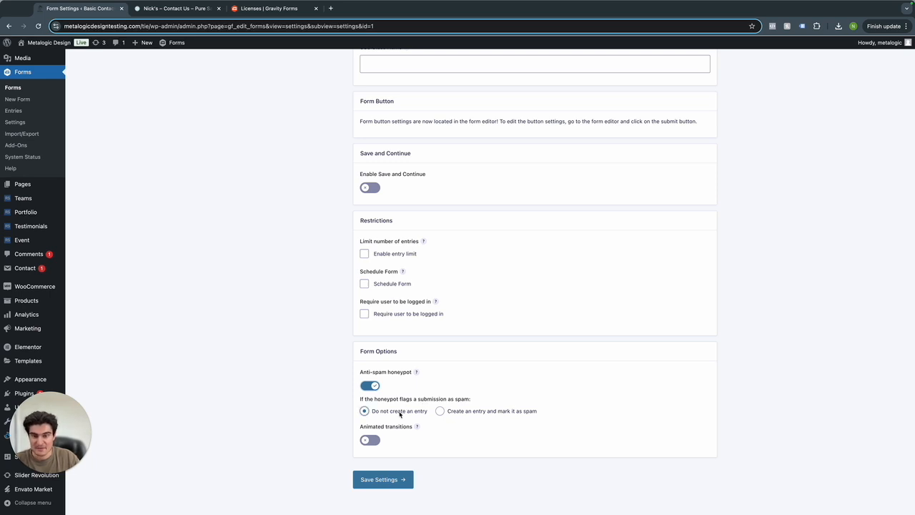
left_click(441, 412)
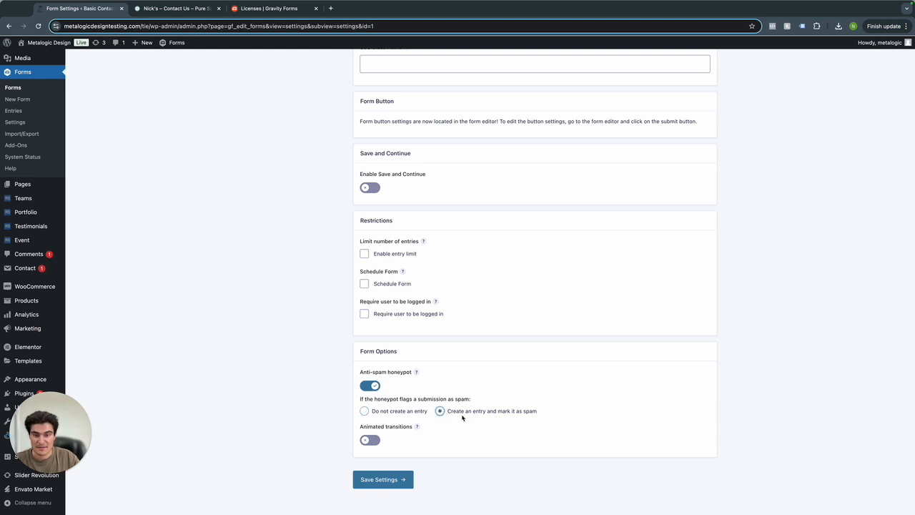
scroll(428, 356, "up", 2)
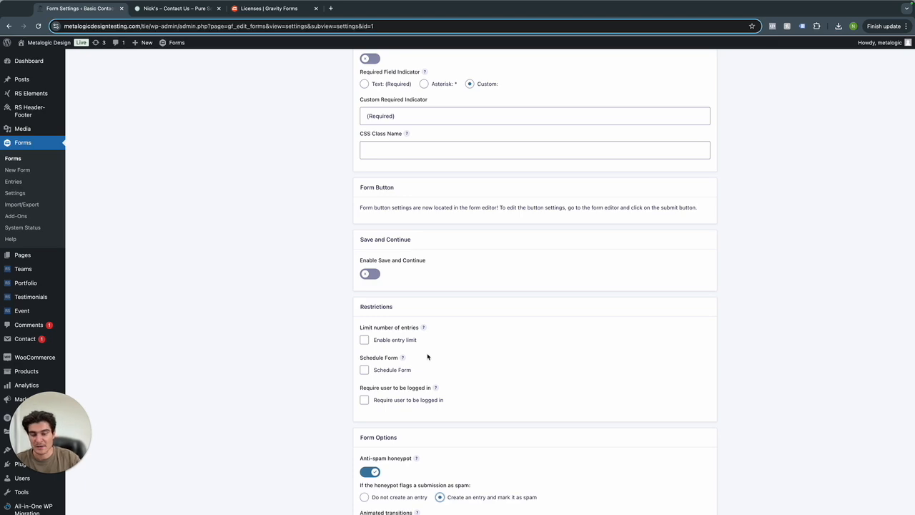
scroll(428, 356, "up", 10)
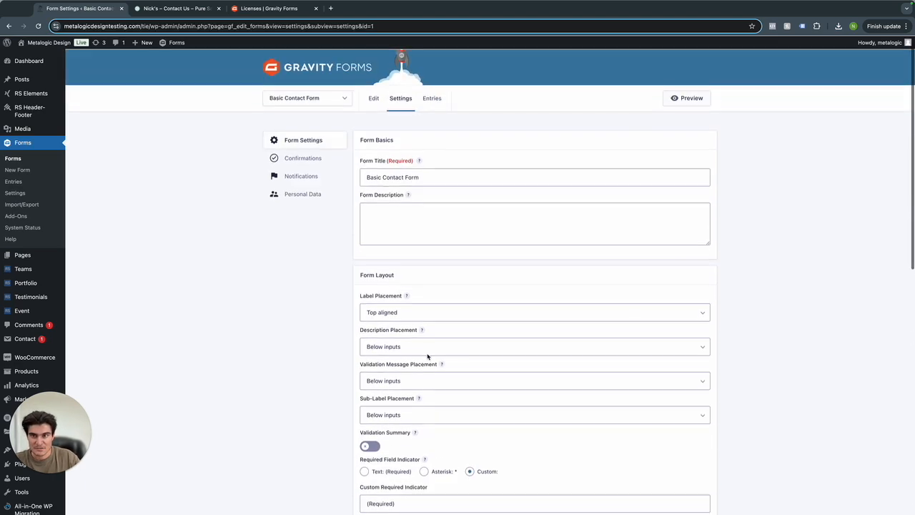
scroll(429, 214, "down", 12)
left_click(396, 452)
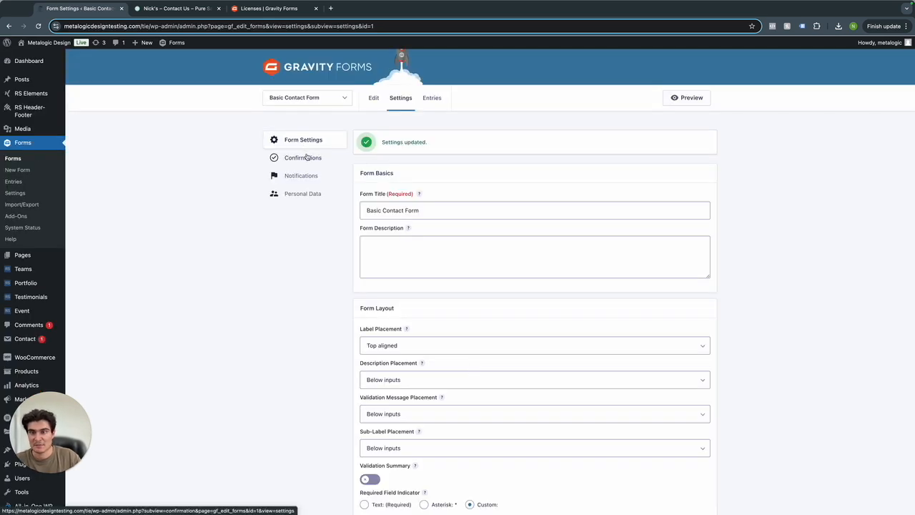
Open the Default Confirmation and inspect its text message.
left_click(307, 157)
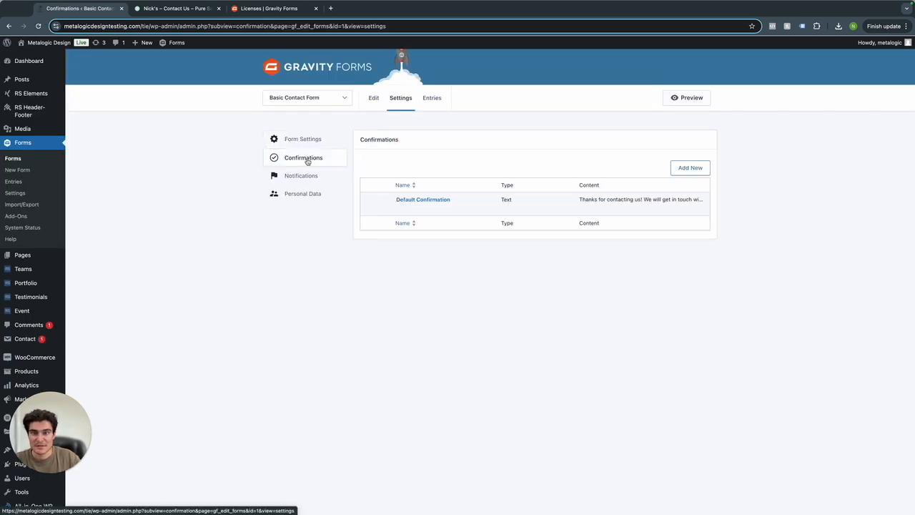
mouse_move(400, 209)
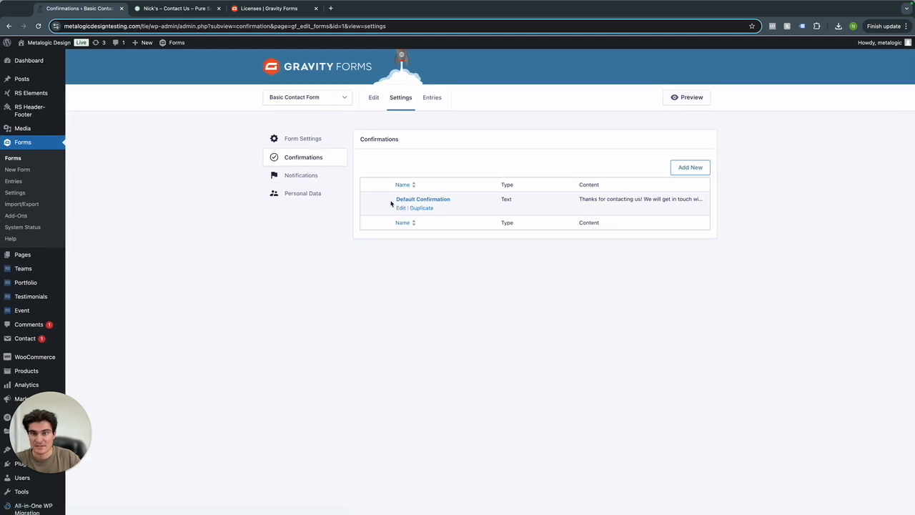
left_click(401, 209)
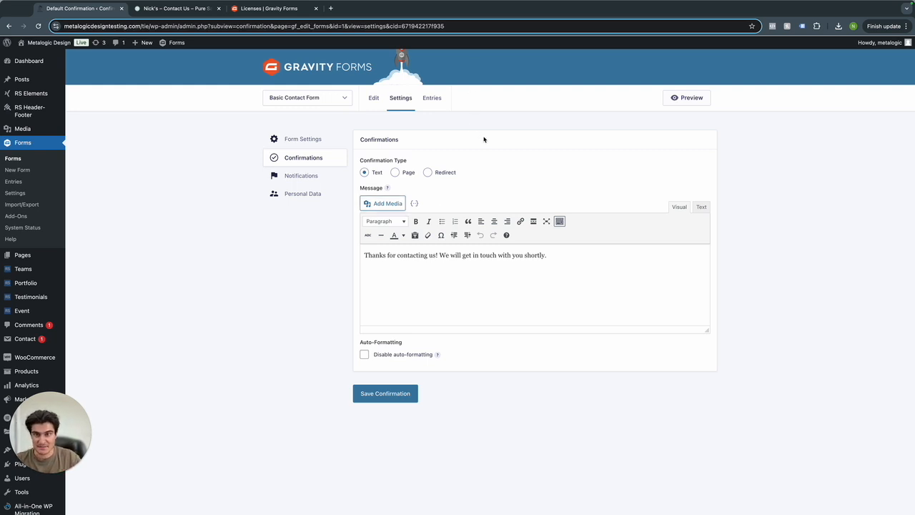
triple_click(409, 255)
left_click(409, 256)
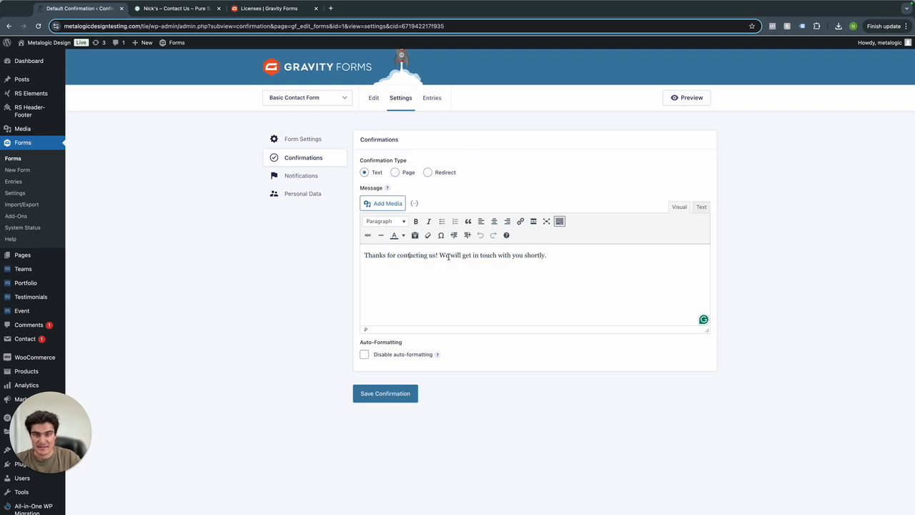
triple_click(504, 256)
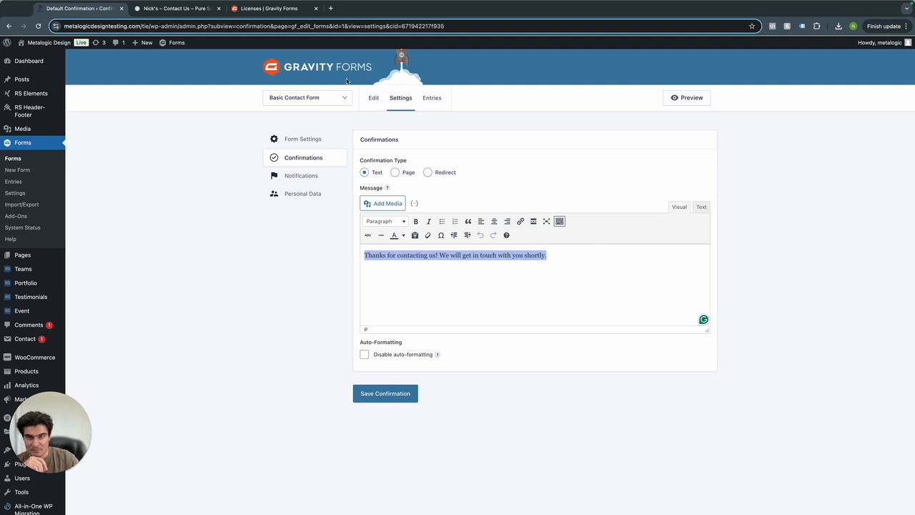
left_click(398, 175)
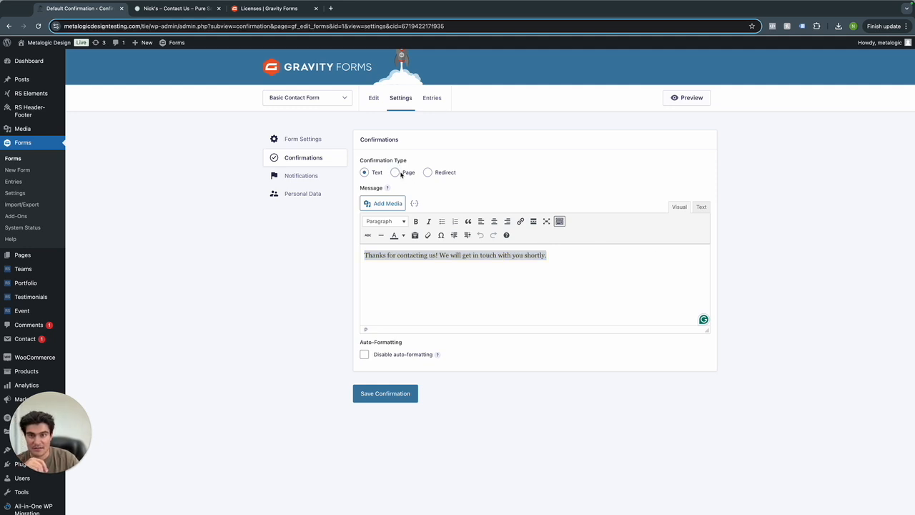
Preview the Page and Redirect confirmation types, then revert to Text.
left_click(397, 173)
left_click(402, 201)
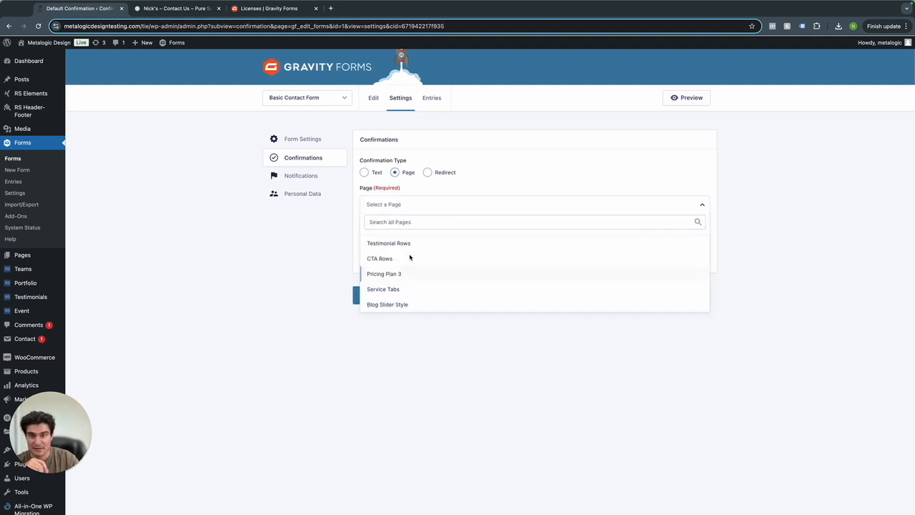
scroll(409, 257, "down", 3)
scroll(410, 257, "up", 2)
left_click(327, 236)
left_click(428, 145)
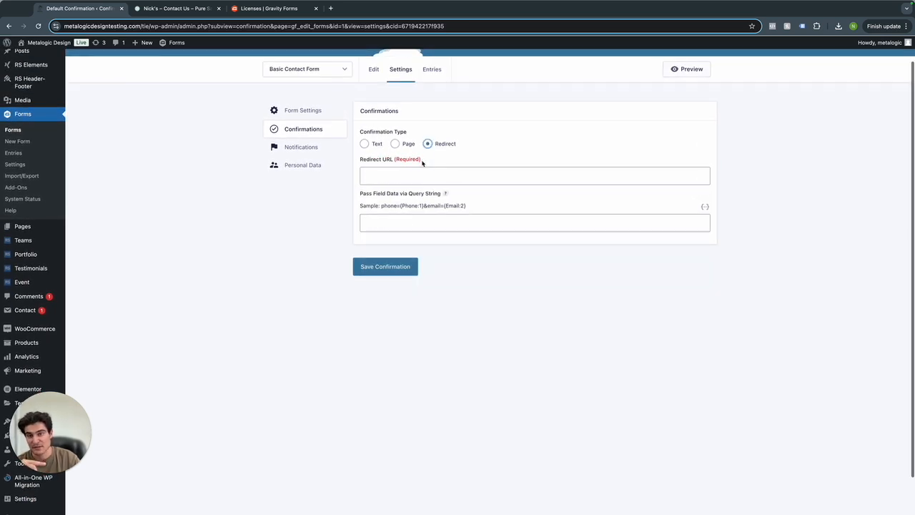
left_click(376, 146)
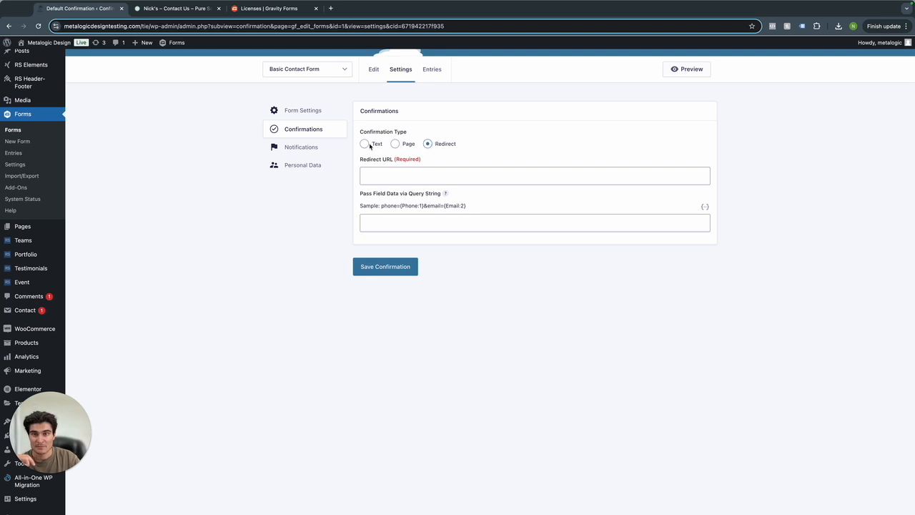
Leave Confirmations unsaved and edit the Admin Notification under Notifications.
left_click(321, 149)
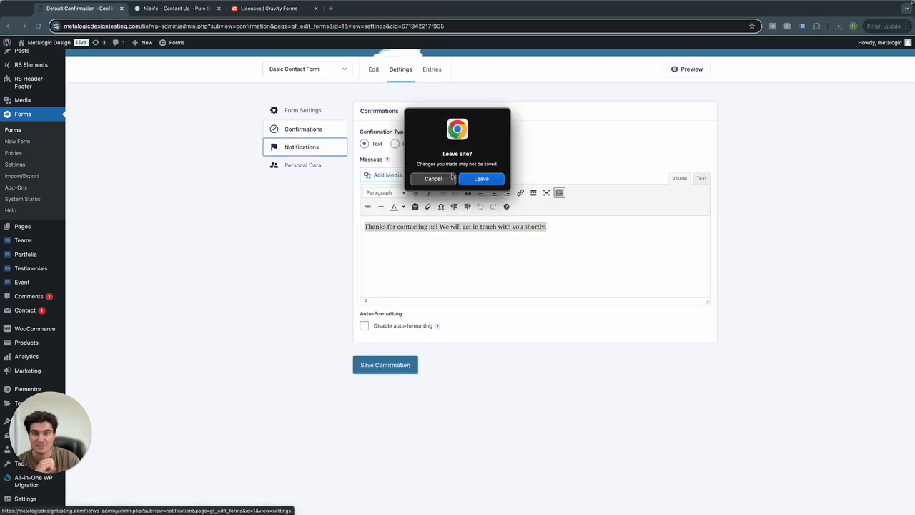
left_click(481, 180)
mouse_move(401, 207)
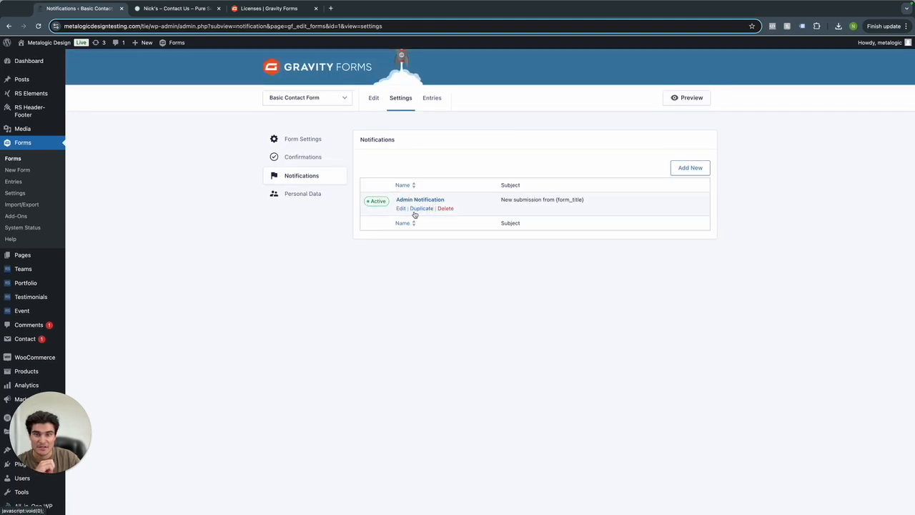
left_click(401, 208)
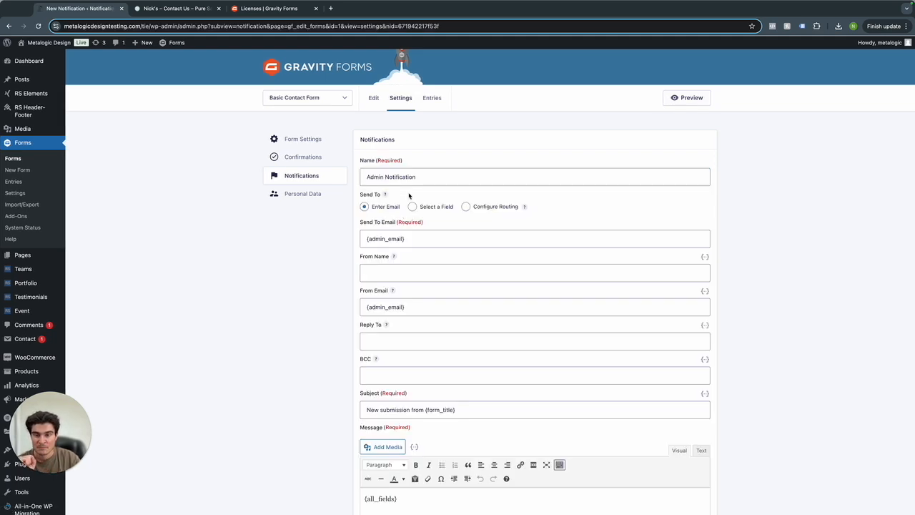
Rename the notification 'Contact Form Submission' and send it to the site owner's e-mail address.
triple_click(409, 176)
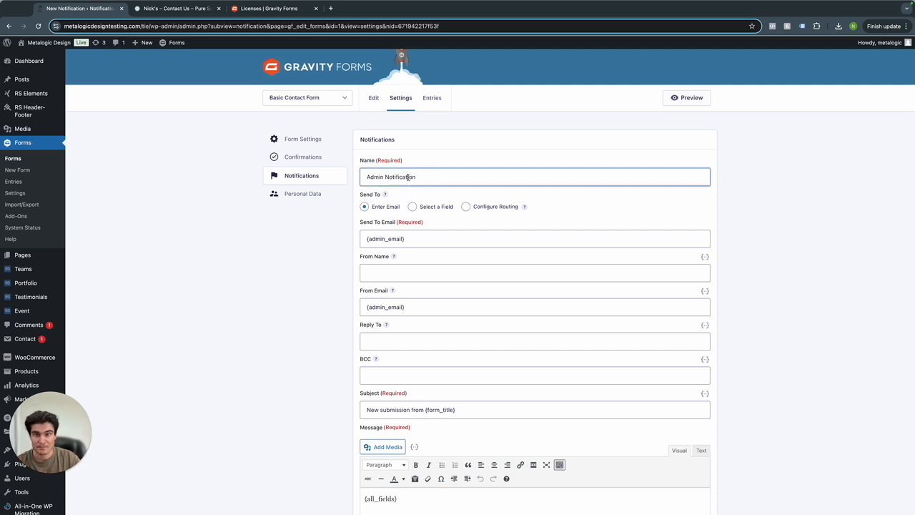
type("Contact Form")
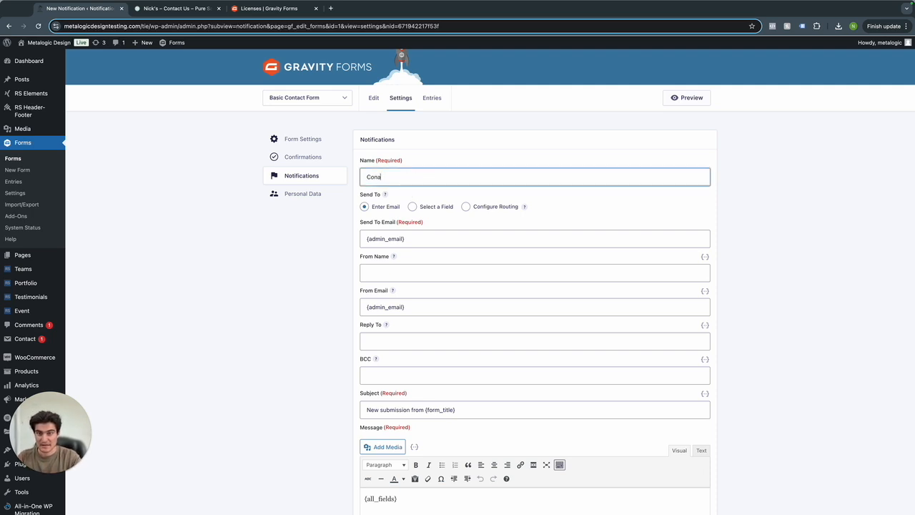
type(" Submission")
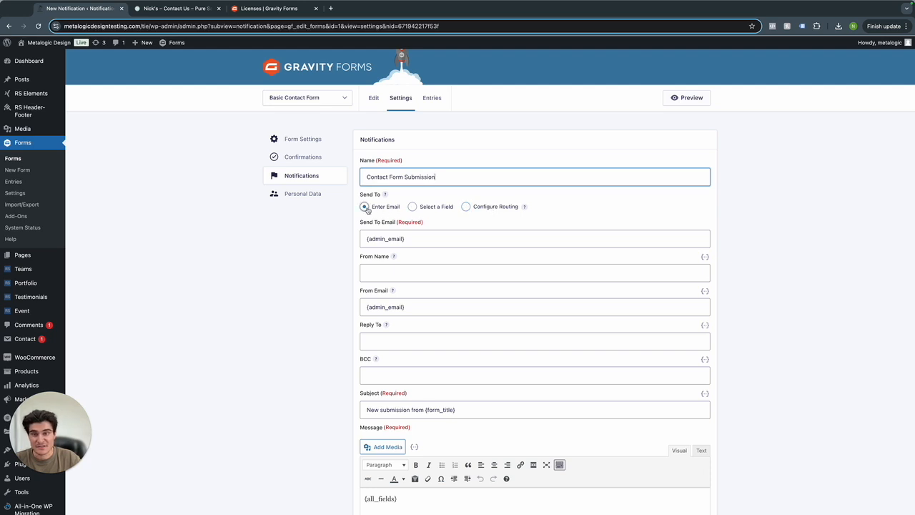
left_click(408, 236)
key("super+a")
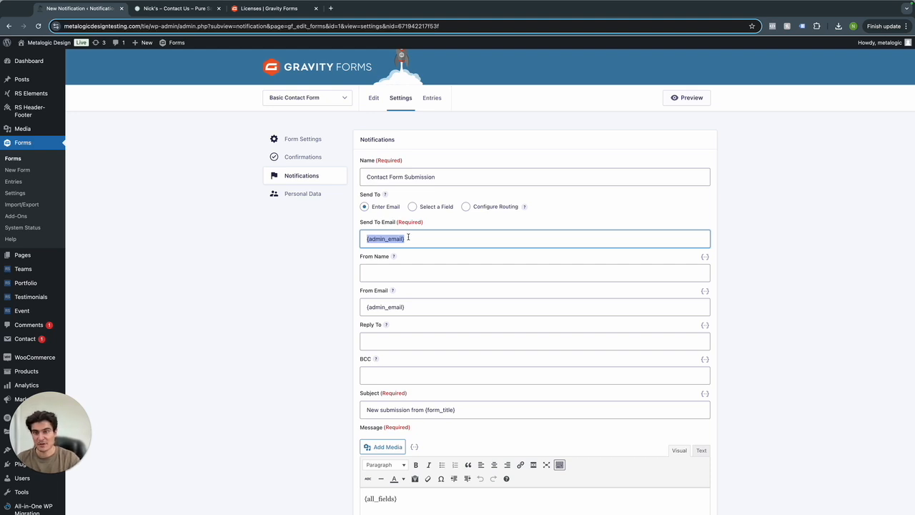
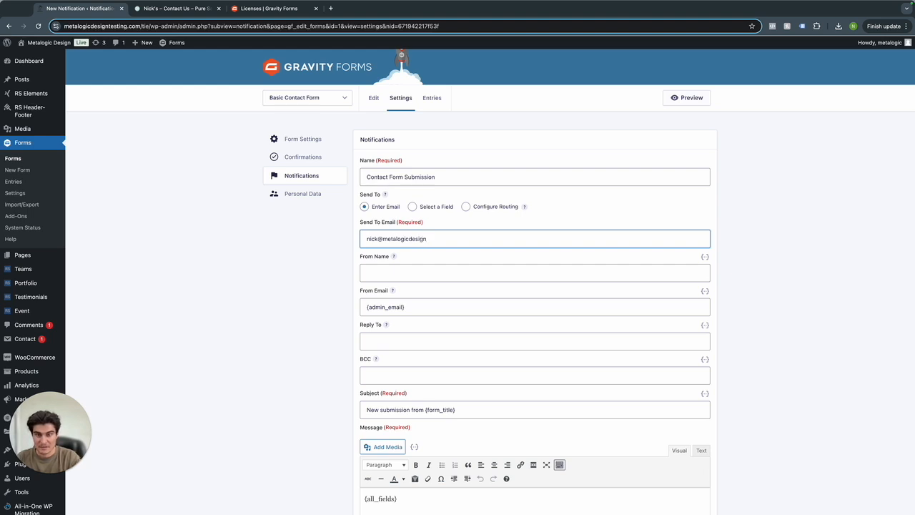
left_click(402, 268)
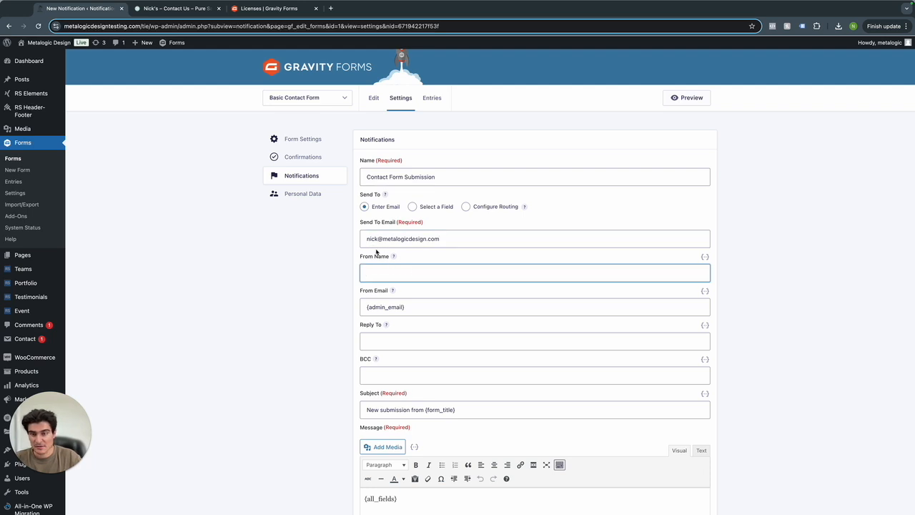
type("Me")
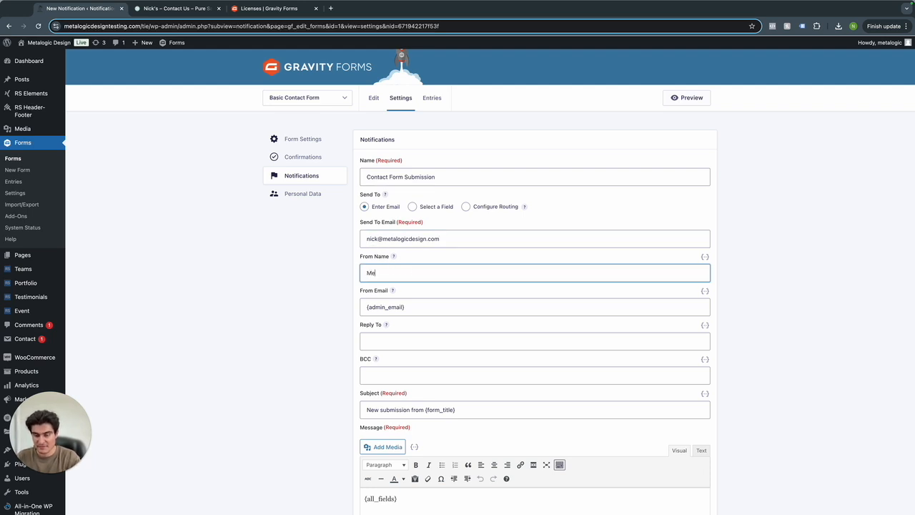
type("talogic Design")
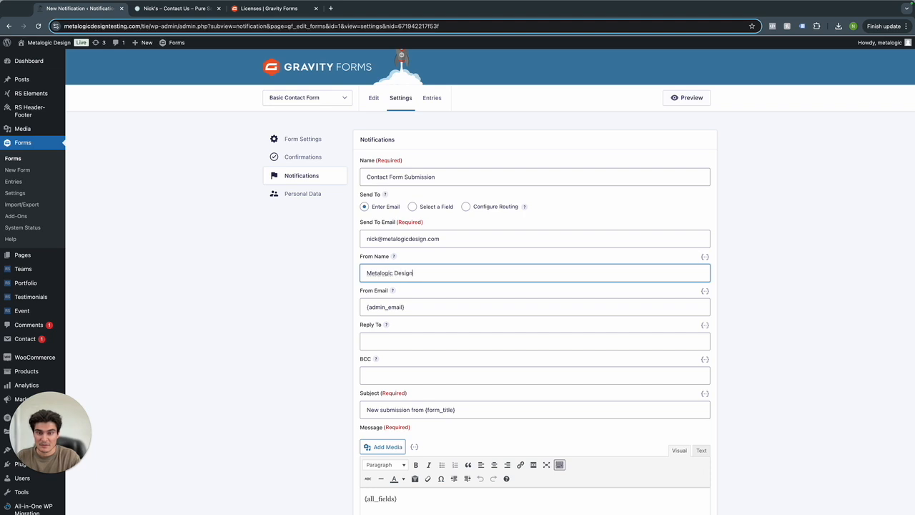
triple_click(405, 305)
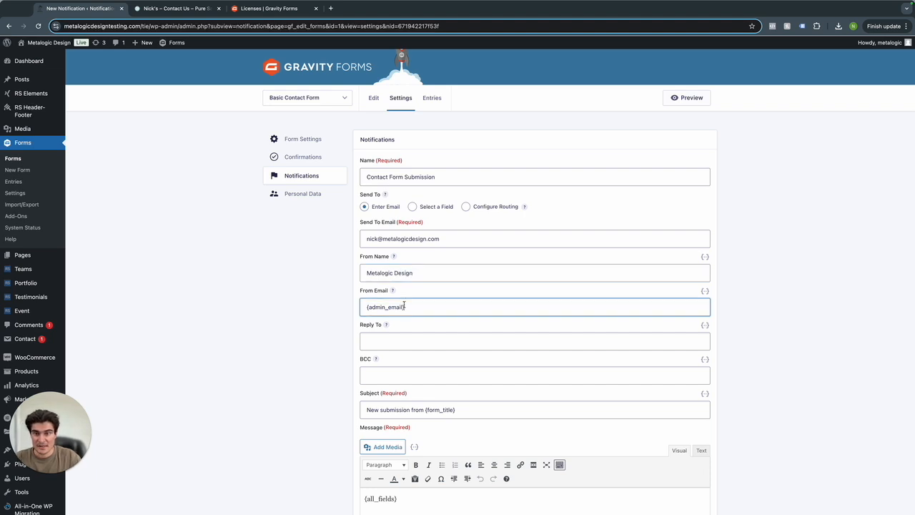
left_click(136, 26)
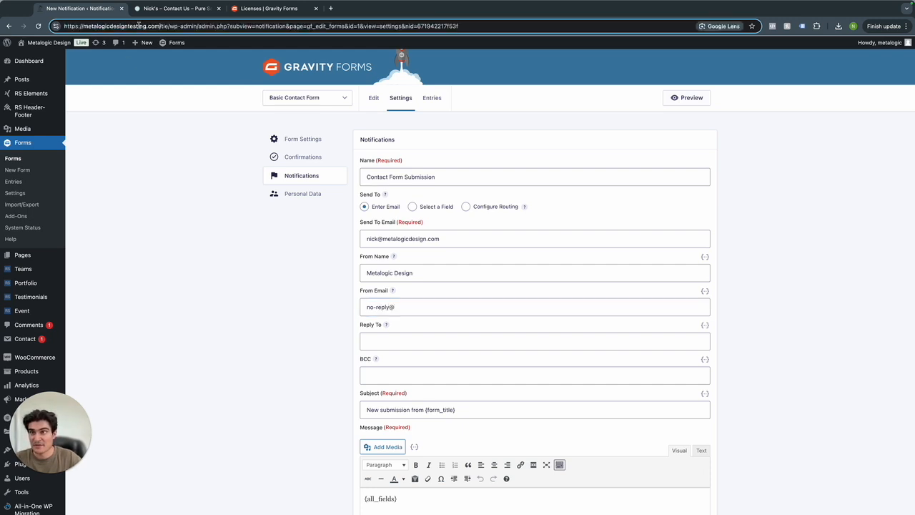
left_click_drag(158, 28, 83, 29)
key("ctrl+c")
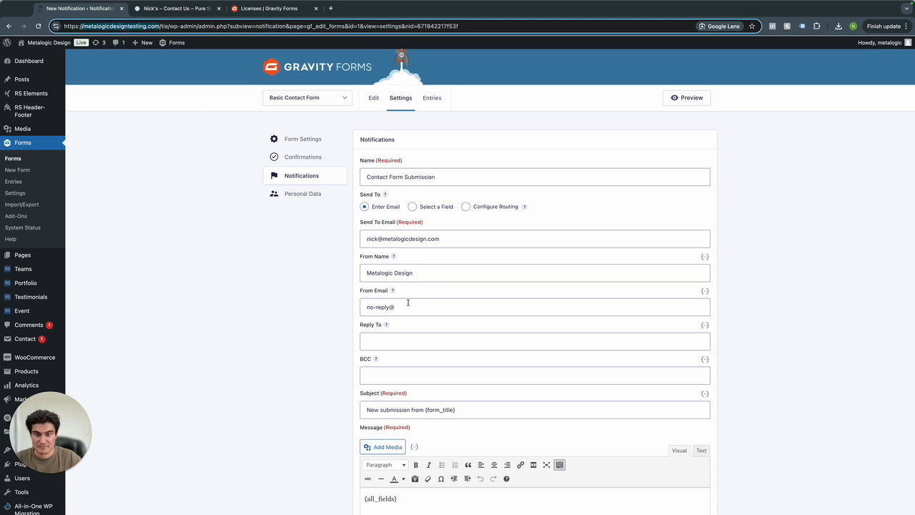
left_click(408, 307)
key("ctrl+v")
left_click(396, 308)
key("BackSpace")
left_click(386, 339)
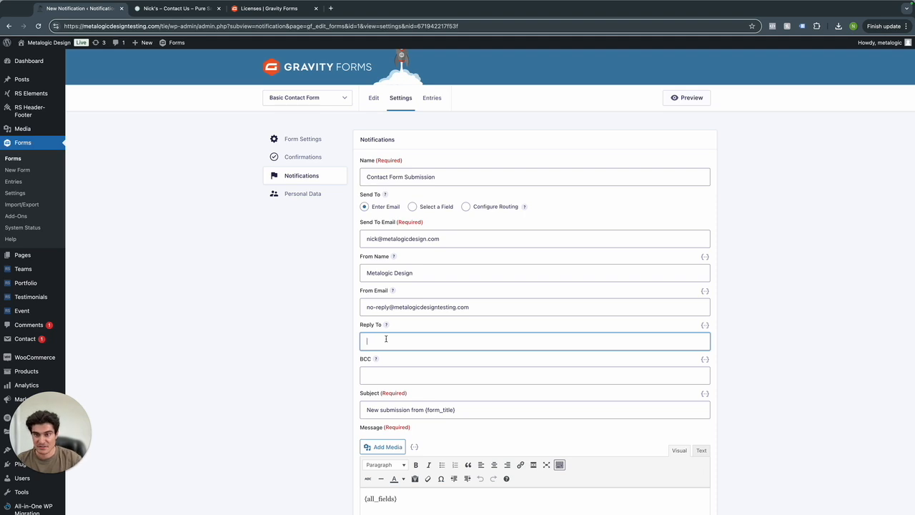
scroll(388, 343, "down", 1)
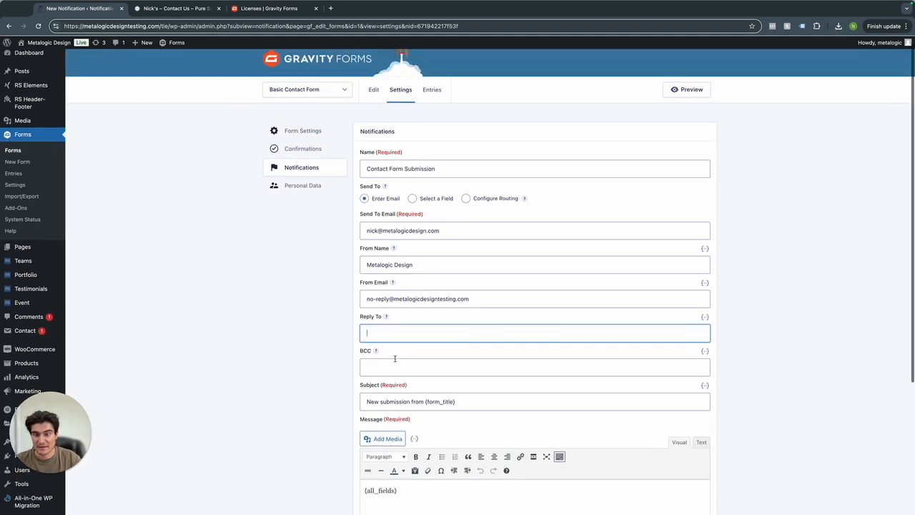
Set Reply To to the form's Email merge tag {Email:11}.
left_click(414, 438)
scroll(447, 426, "down", 3)
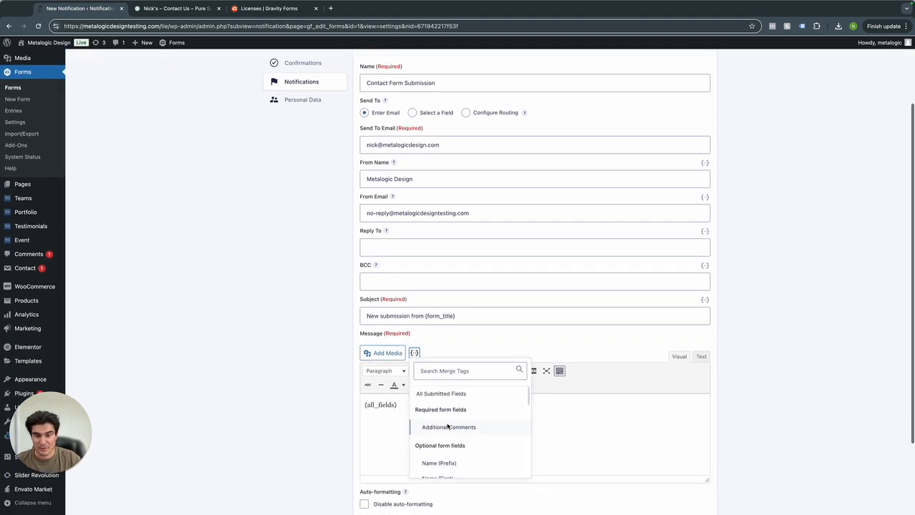
scroll(444, 421, "down", 5)
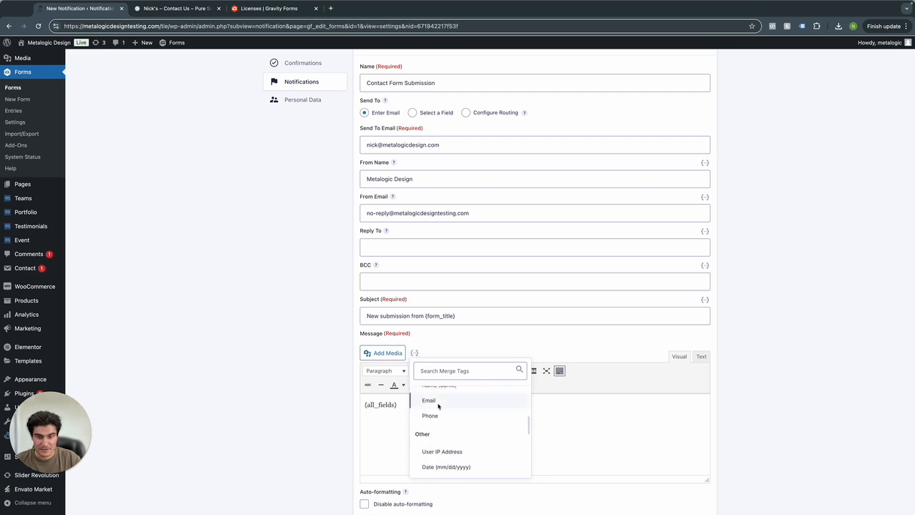
left_click(438, 406)
left_click_drag(395, 405, 351, 404)
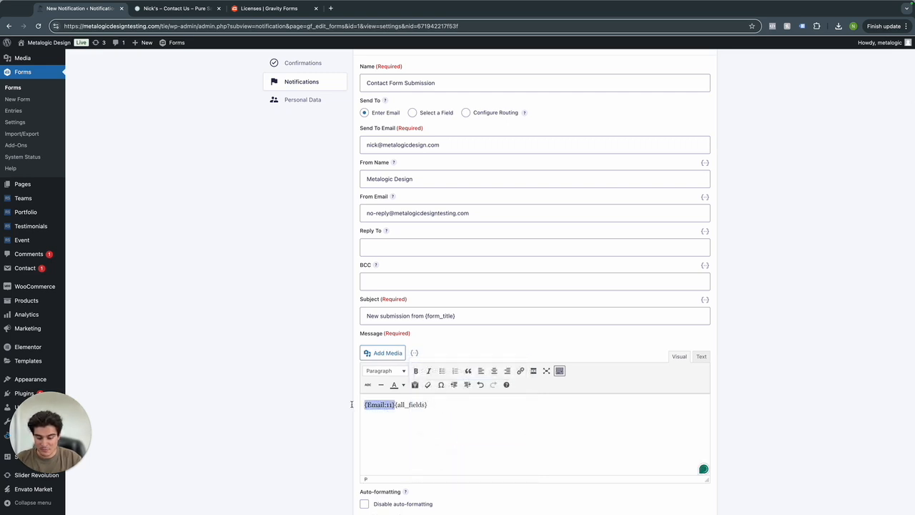
key("ctrl+x")
left_click(426, 246)
key("ctrl+v")
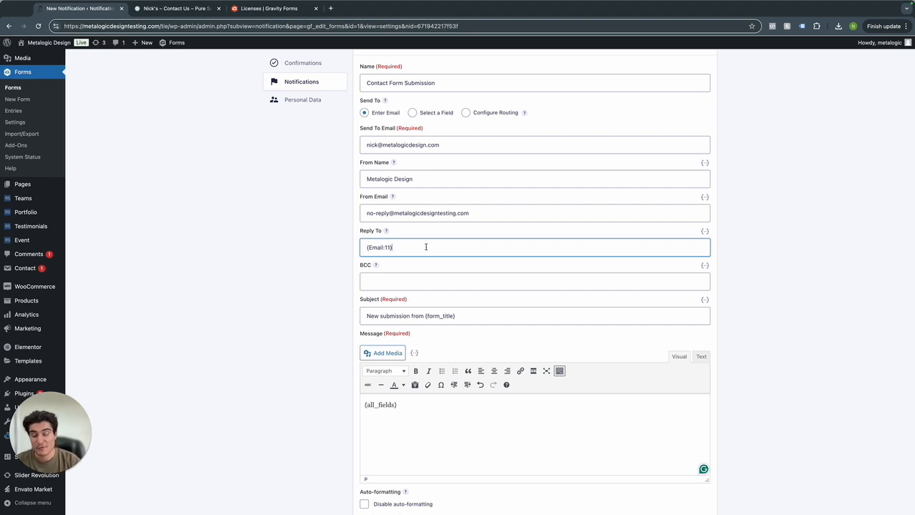
Change the subject to 'New Contact Form Submission', keeping the message as {all_fields}.
triple_click(425, 315)
type("New Con")
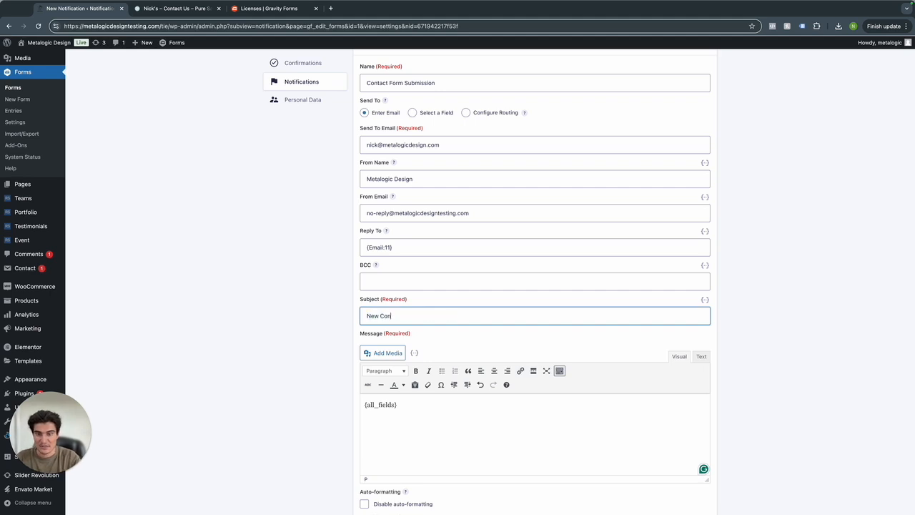
type("tact Form Submission")
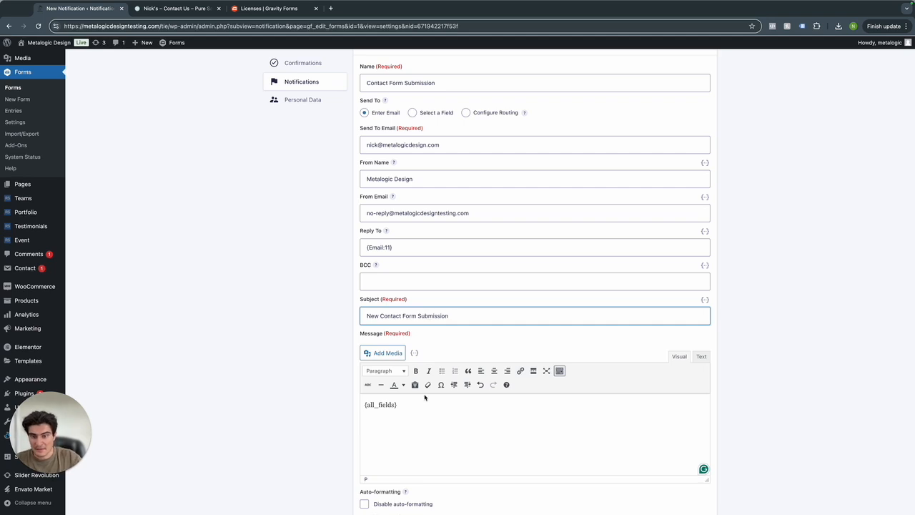
left_click(421, 400)
scroll(419, 402, "down", 2)
left_click_drag(398, 339, 365, 340)
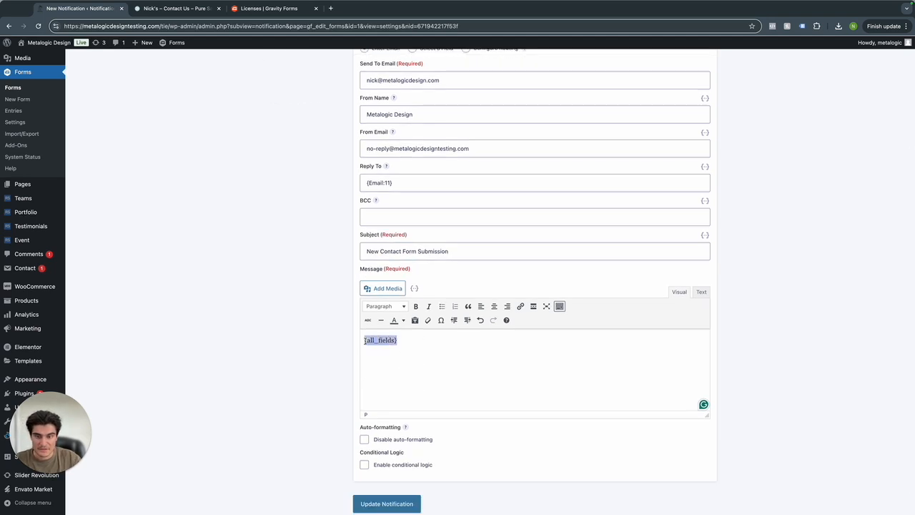
left_click(376, 347)
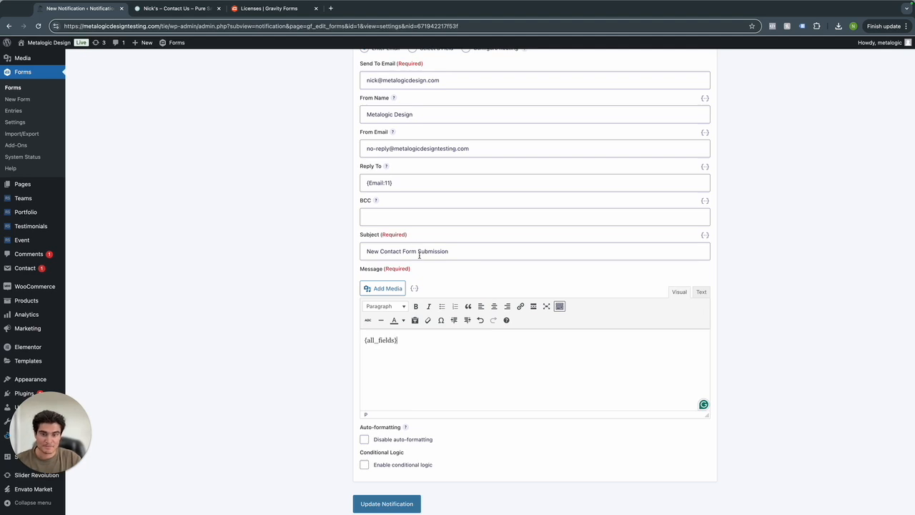
scroll(455, 296, "down", 1)
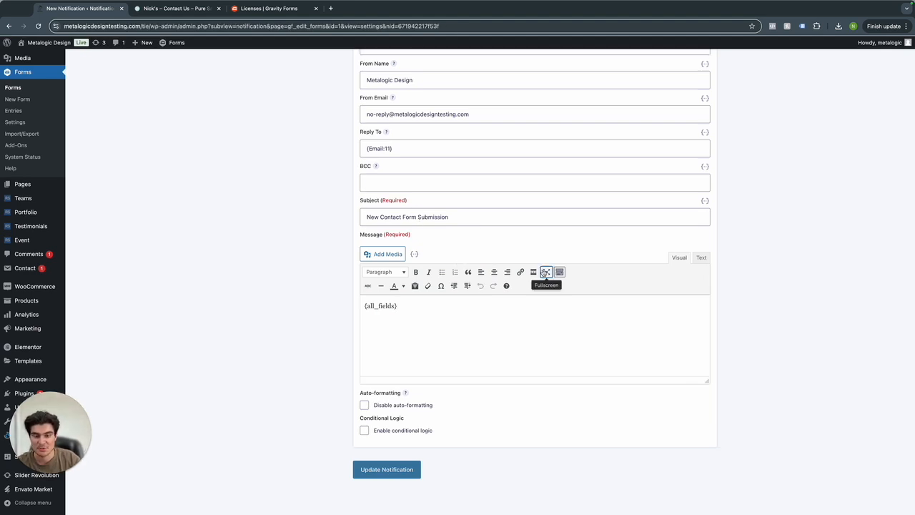
Enable conditional logic so the notification sends when any rule matches: felony question is No.
left_click(363, 431)
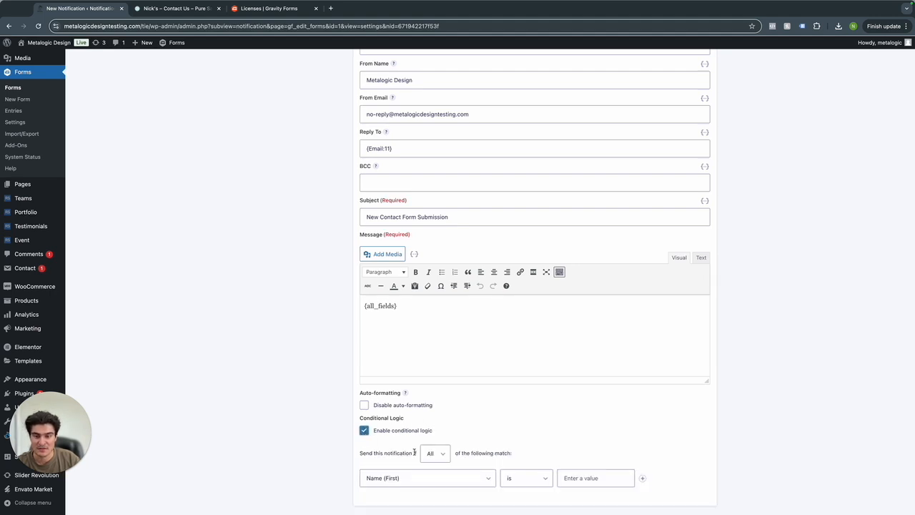
left_click(435, 453)
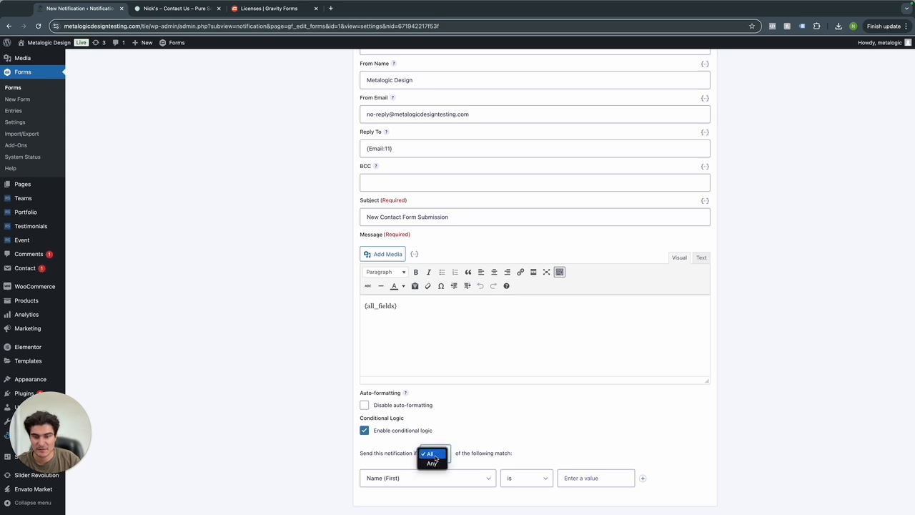
left_click(433, 462)
scroll(449, 457, "down", 1)
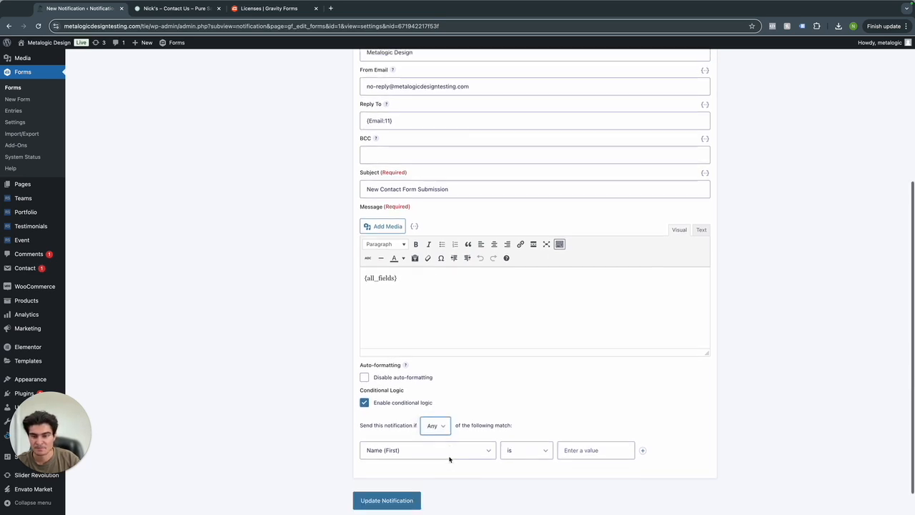
left_click(440, 453)
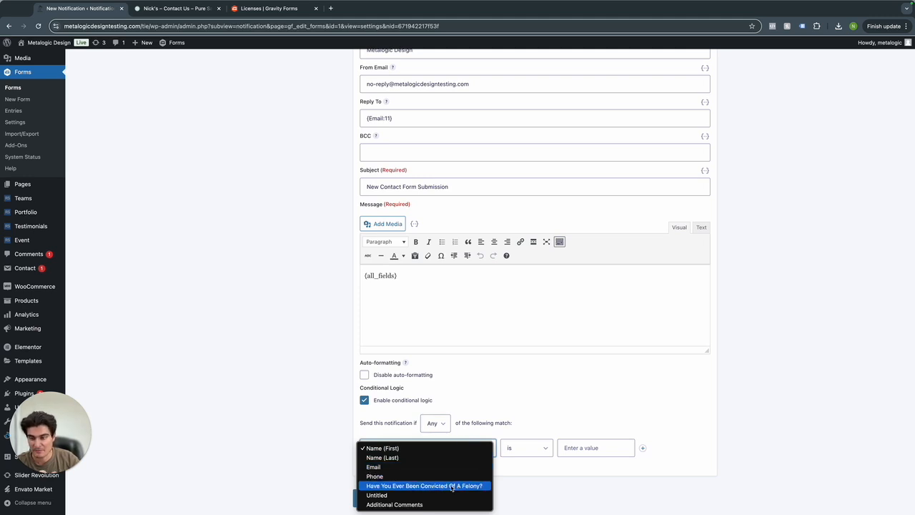
left_click(424, 486)
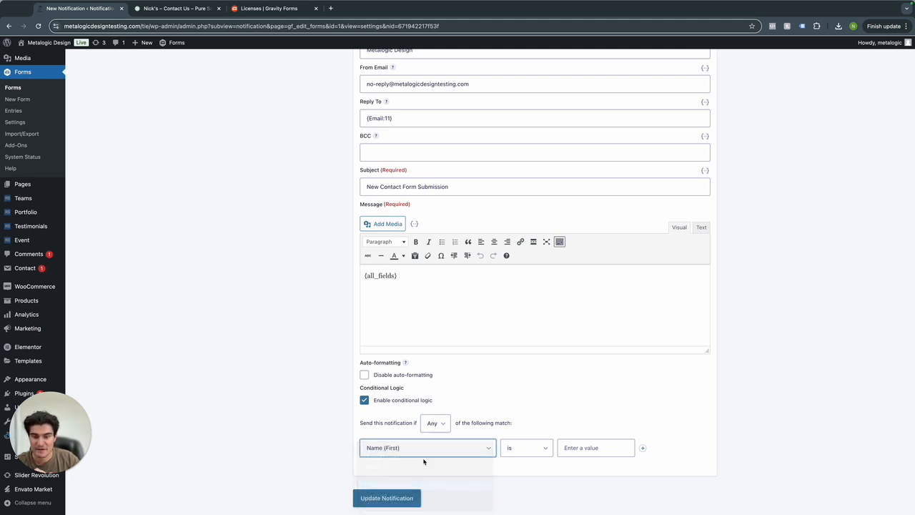
left_click(571, 446)
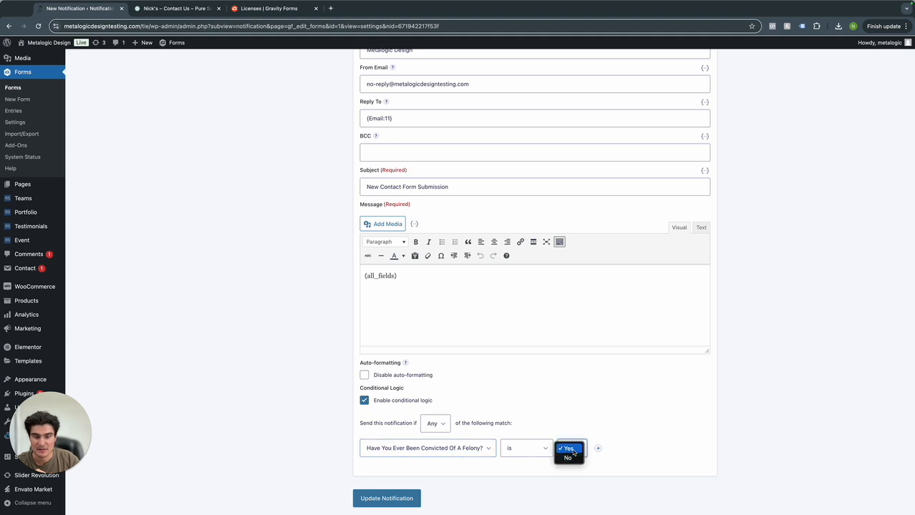
left_click(568, 456)
Review the notification's remaining settings and save the notification.
scroll(575, 422, "down", 1)
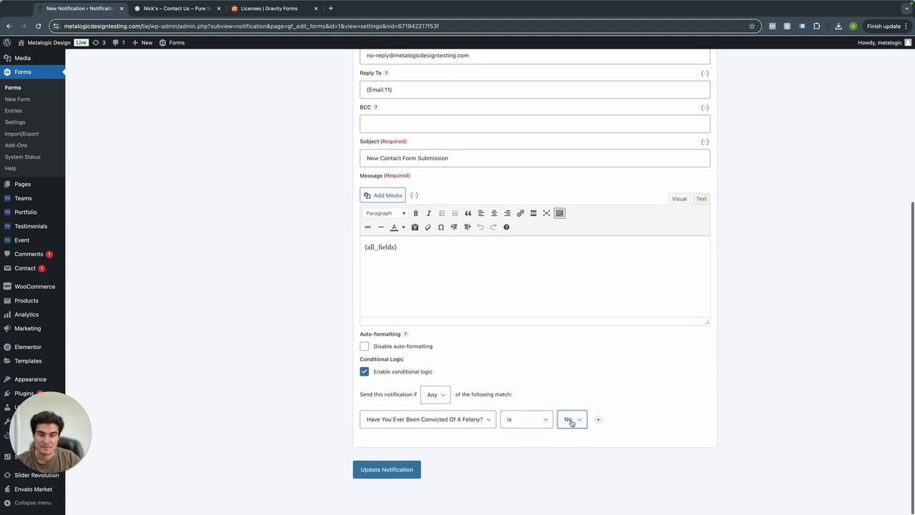
left_click(569, 389)
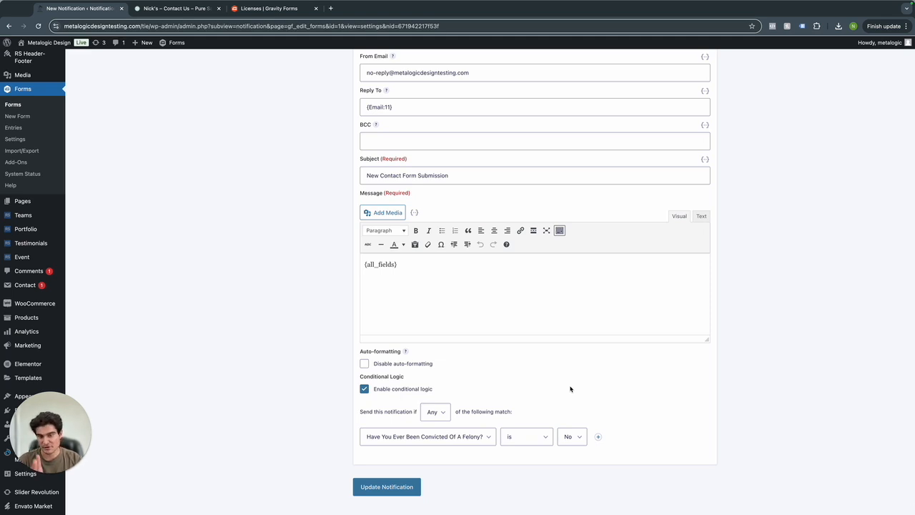
scroll(569, 388, "down", 1)
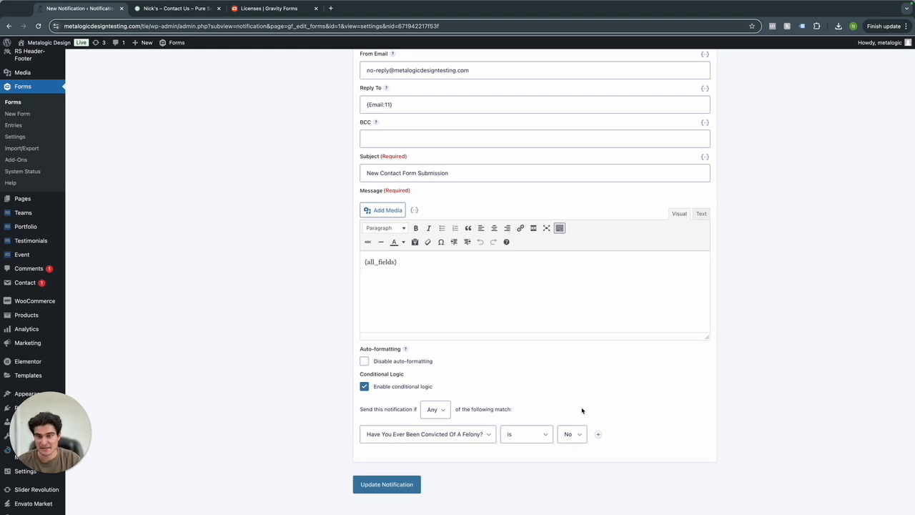
scroll(538, 372, "up", 4)
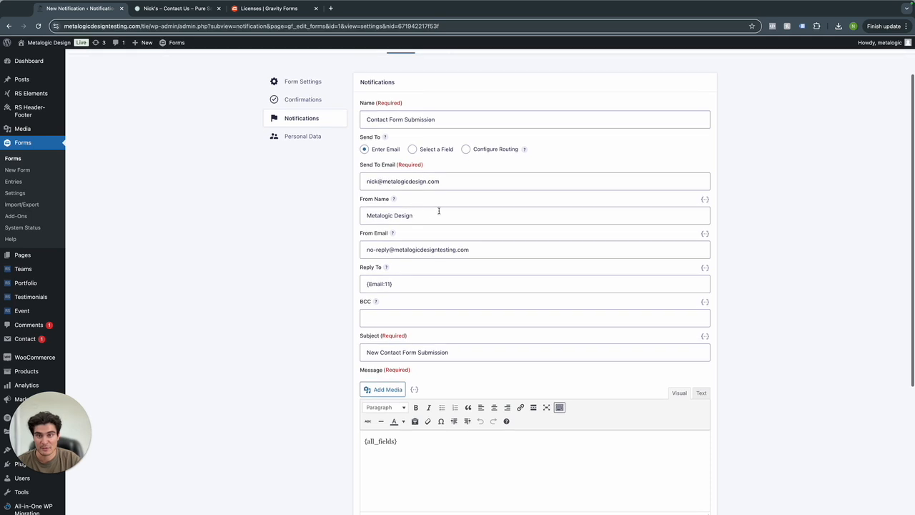
scroll(455, 215, "down", 2)
scroll(453, 325, "down", 2)
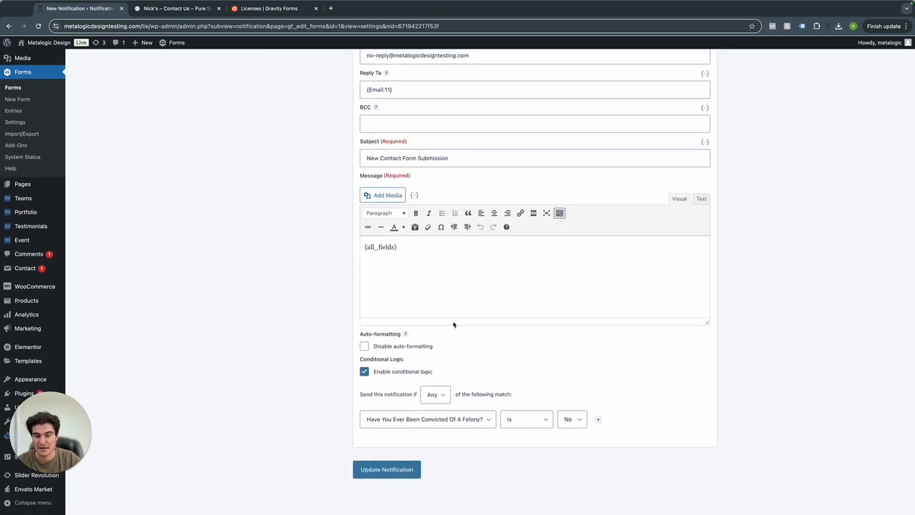
scroll(454, 339, "up", 1)
scroll(453, 349, "down", 1)
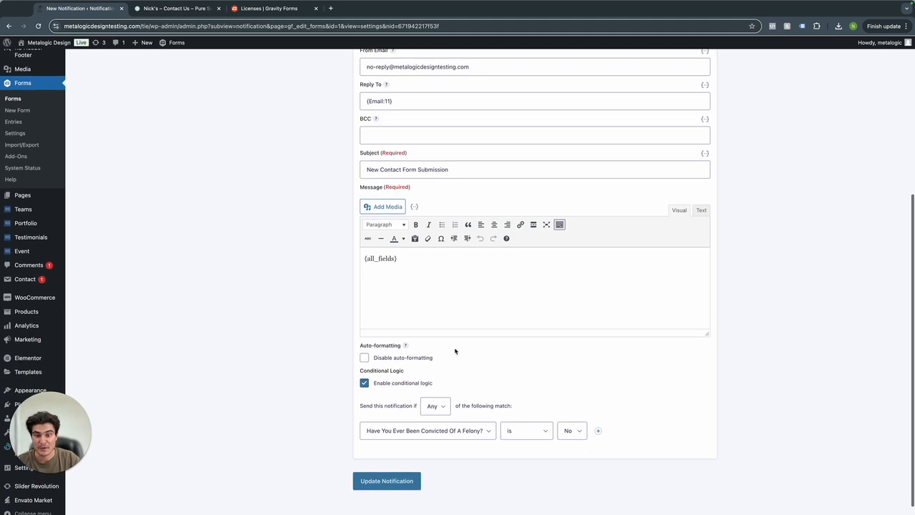
left_click(393, 485)
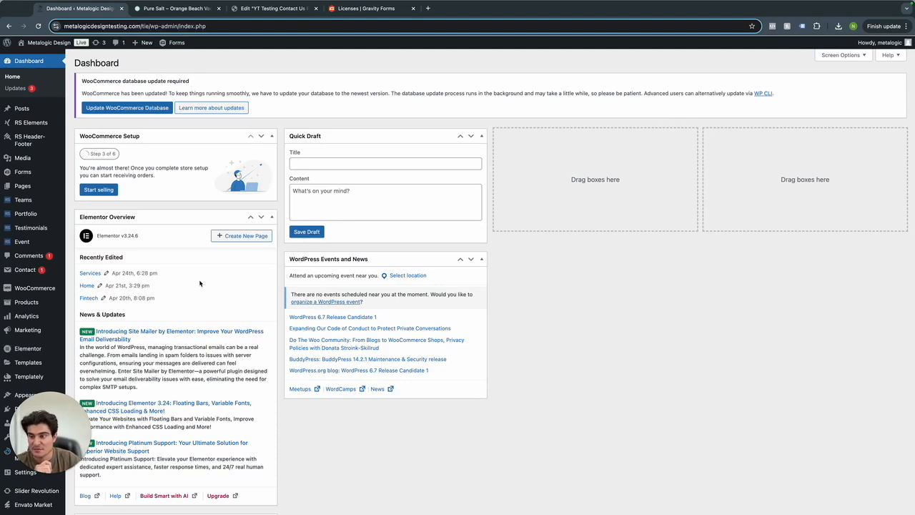
Install and activate the Essential Addons for Elementor plugin from Add New Plugin.
scroll(29, 296, "down", 2)
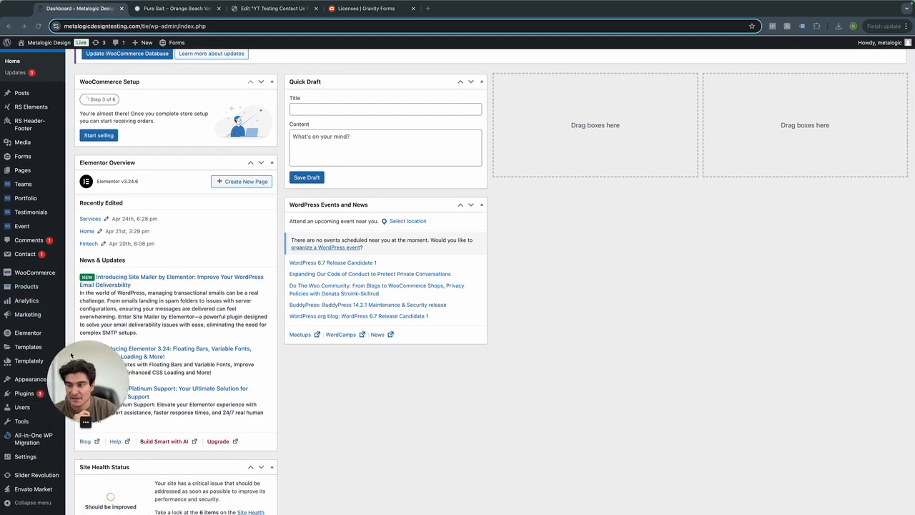
mouse_move(26, 394)
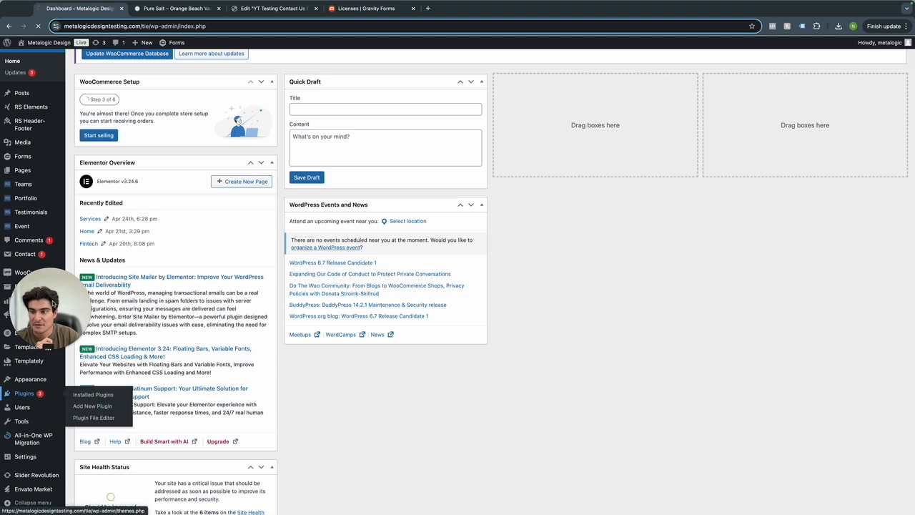
left_click_drag(53, 304, 50, 438)
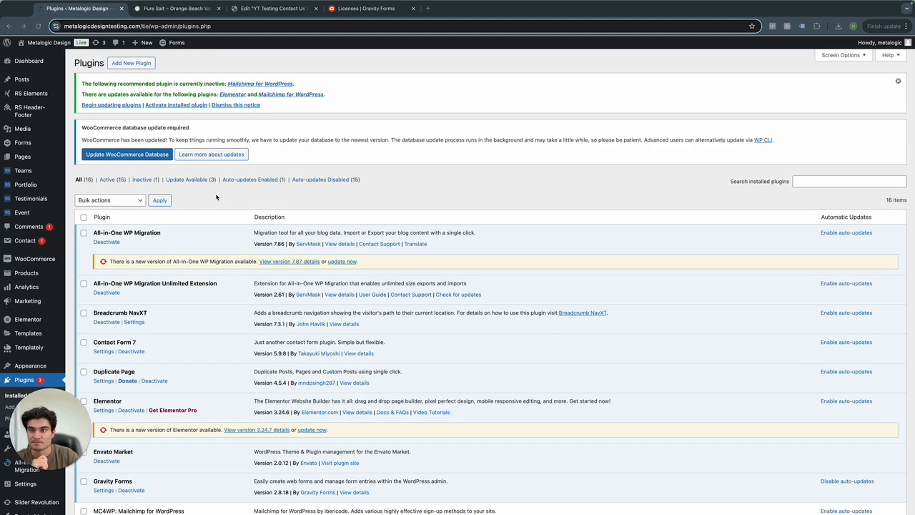
left_click(132, 64)
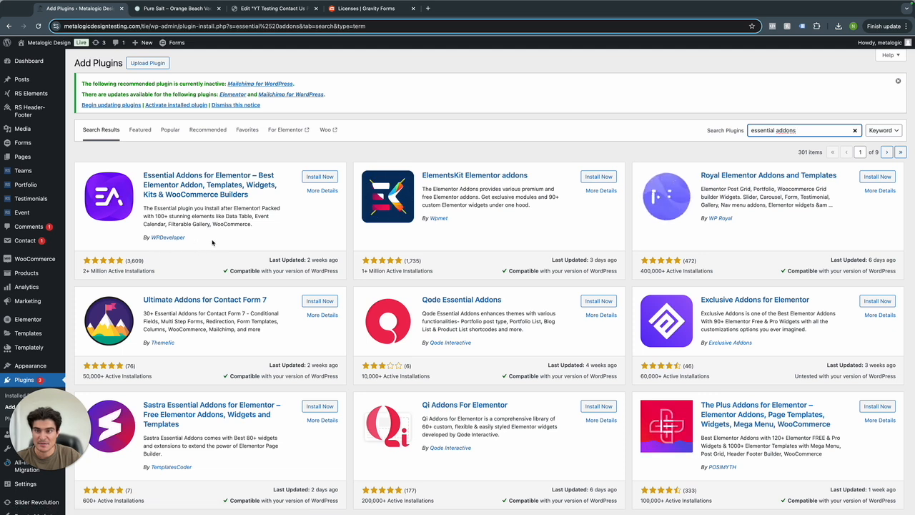
left_click(318, 176)
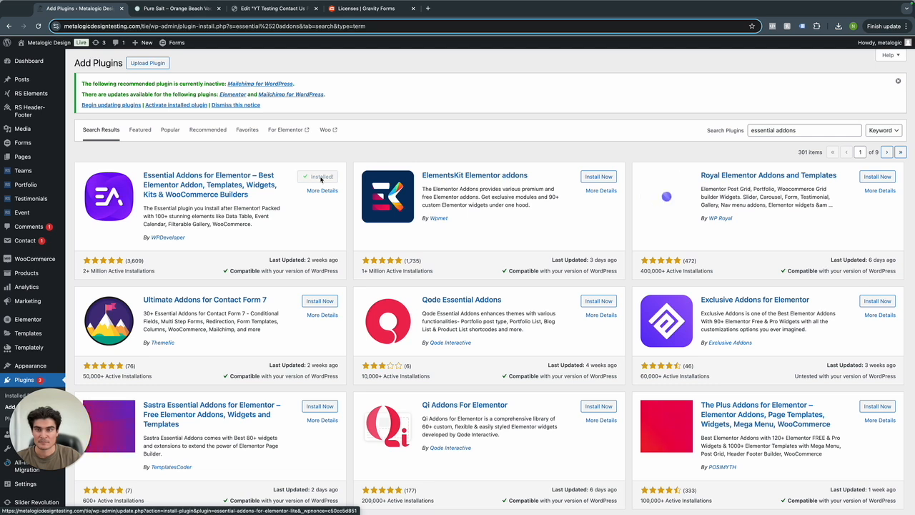
left_click(323, 177)
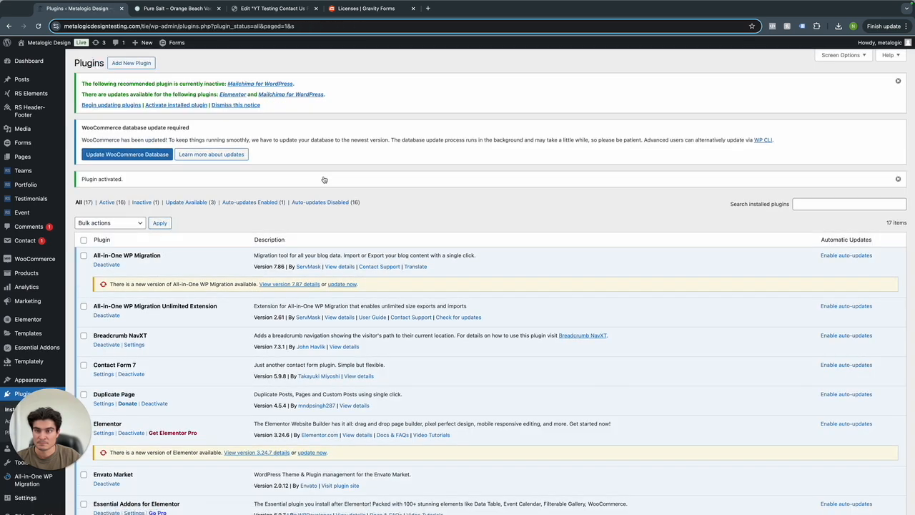
scroll(267, 304, "down", 3)
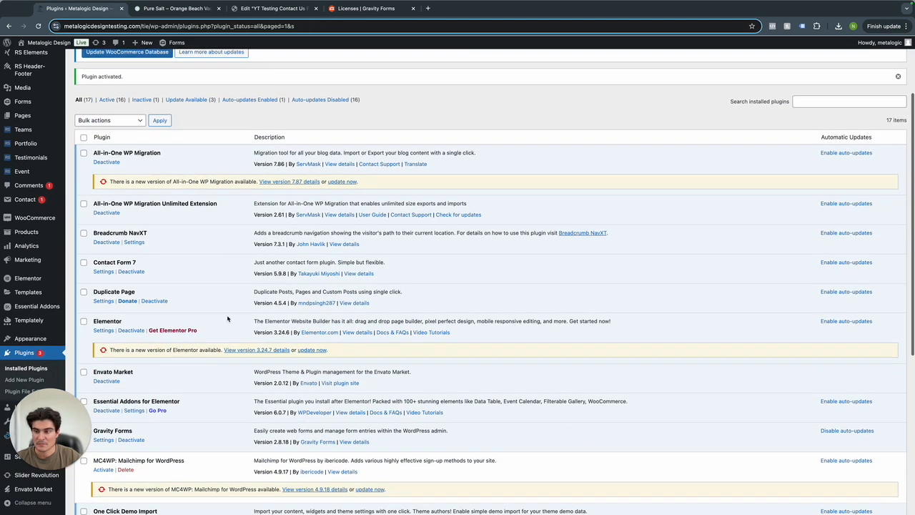
left_click(31, 307)
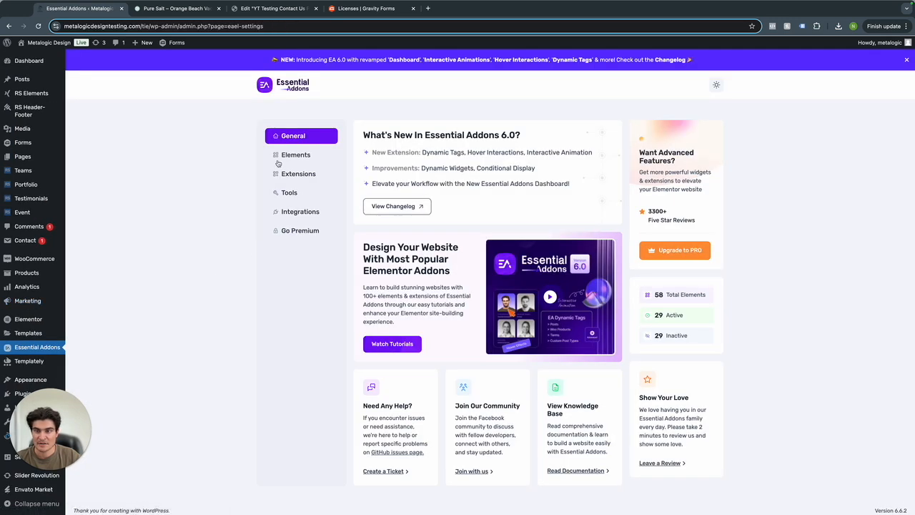
Show the Essential Addons Elements list and scroll to the Gravity Form entry under Form Styler Elements.
left_click(286, 158)
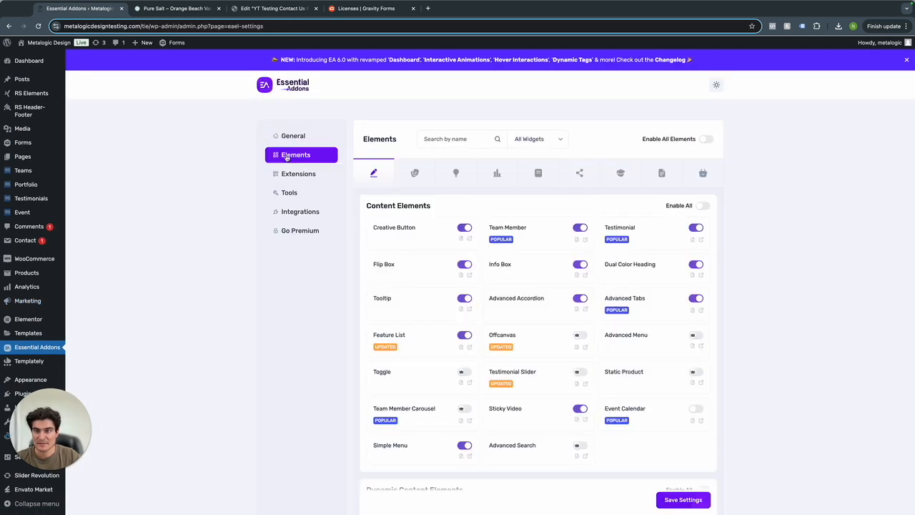
scroll(419, 239, "down", 12)
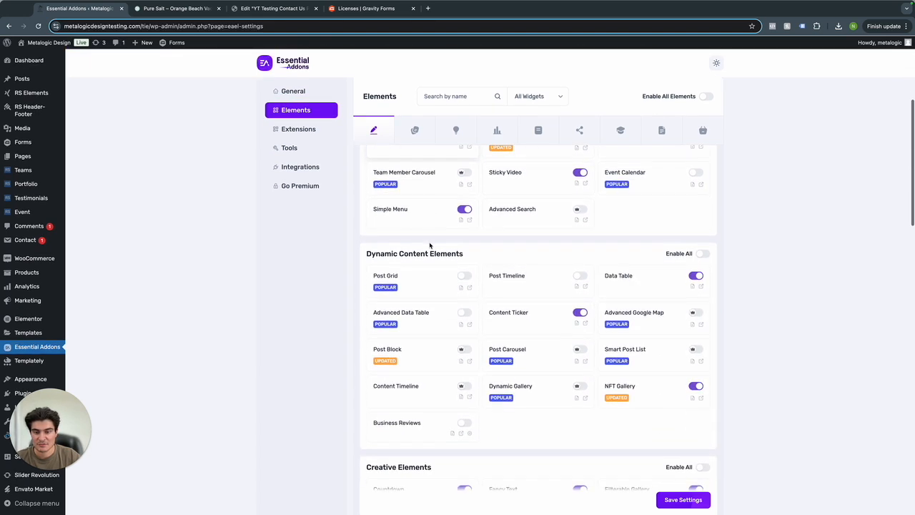
scroll(430, 245, "down", 3)
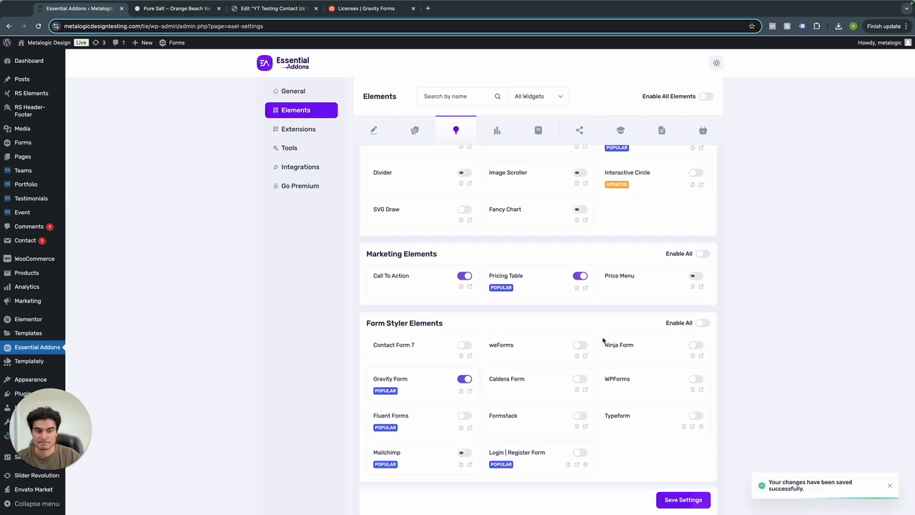
scroll(400, 280, "up", 1)
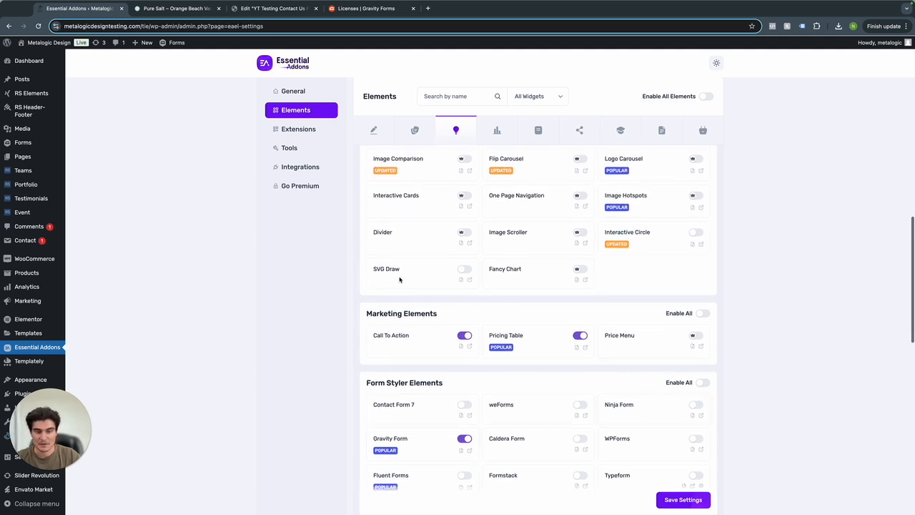
Drag a Gravity Forms widget into the hero's right column of the Contact Us page.
left_click(262, 9)
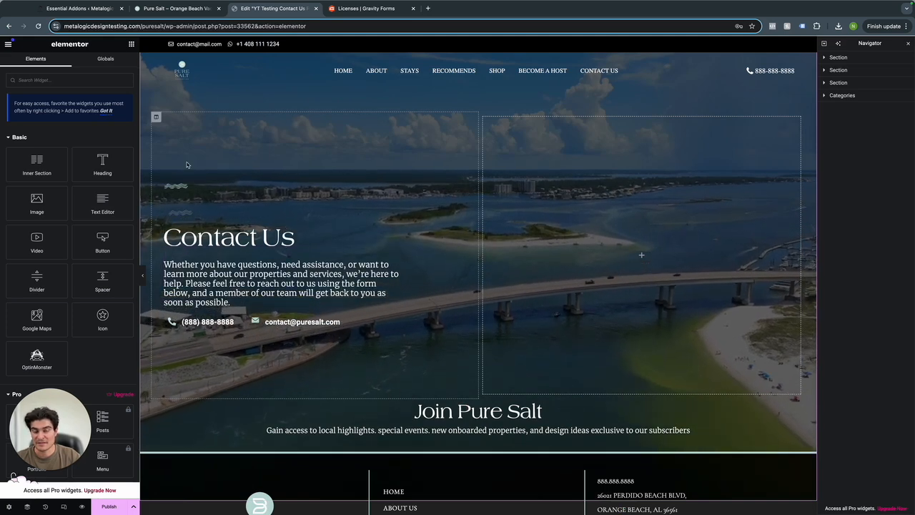
left_click(41, 81)
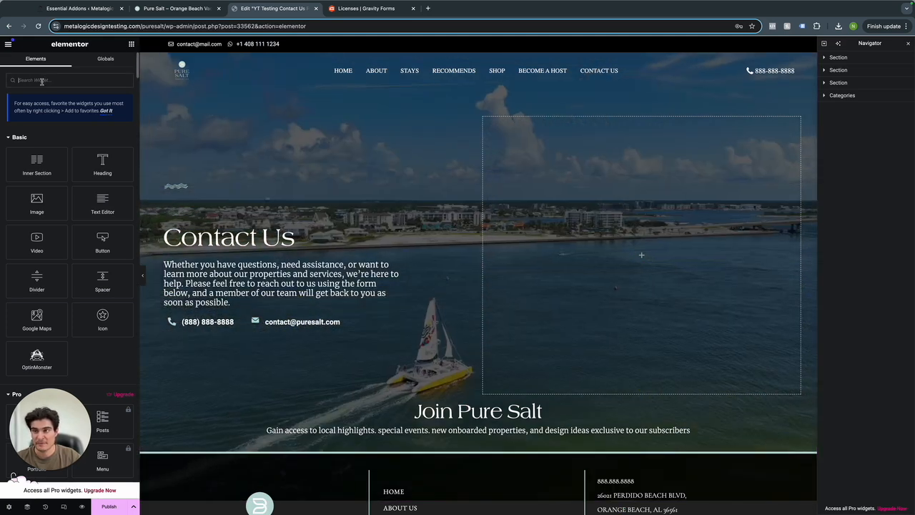
type("grav")
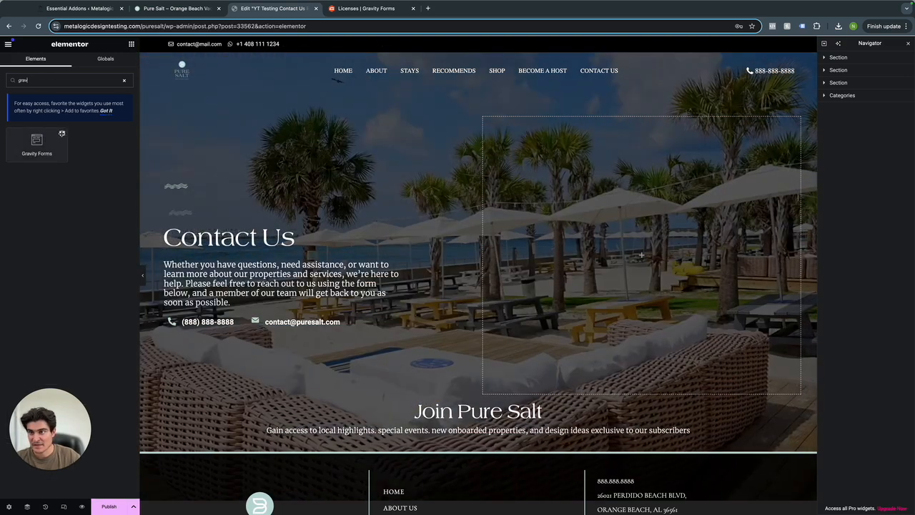
left_click_drag(61, 135, 636, 227)
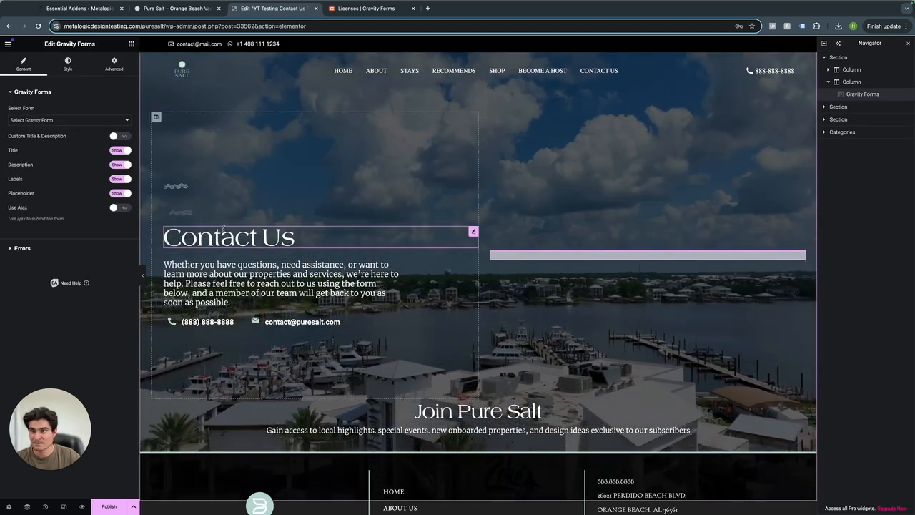
Select Contact Us Page Form in the widget and hide its title and description.
left_click(40, 121)
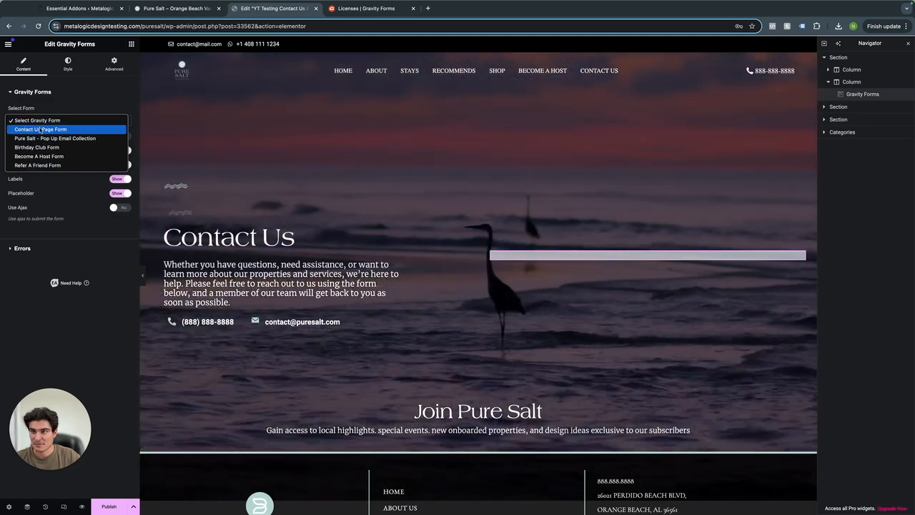
left_click(40, 129)
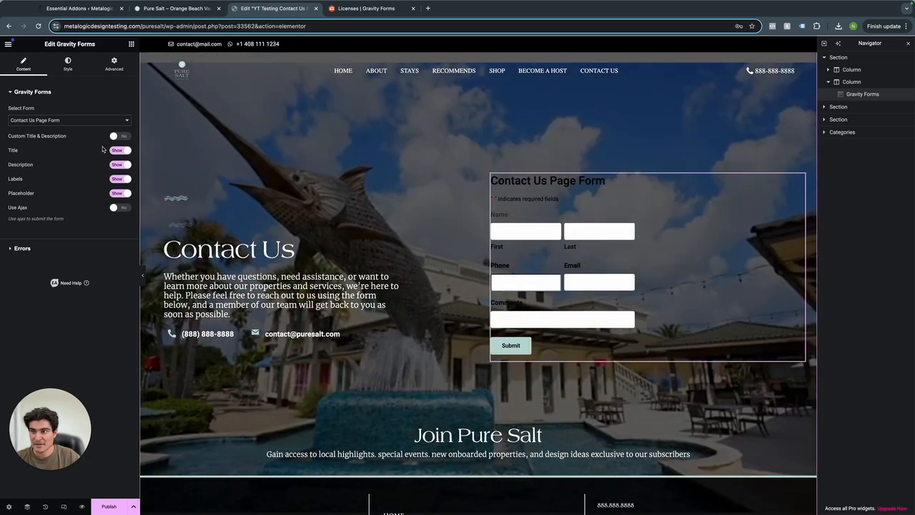
left_click(120, 150)
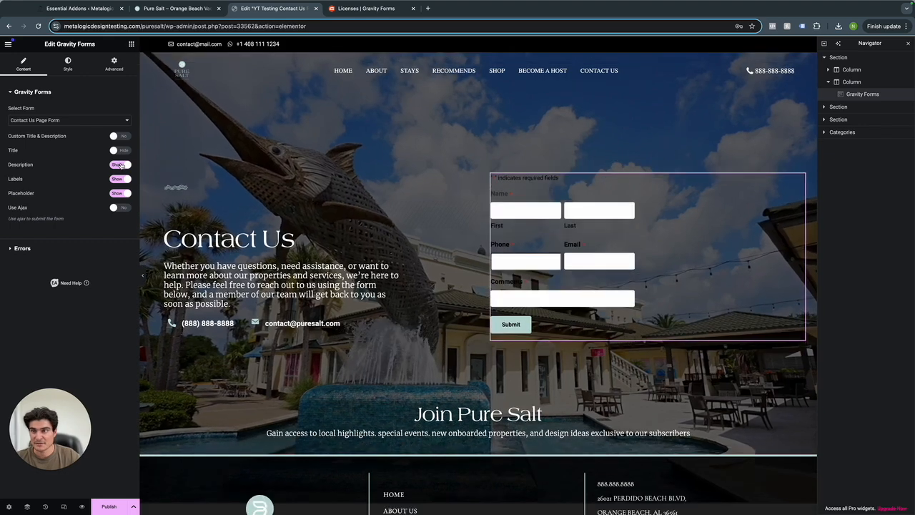
left_click(120, 164)
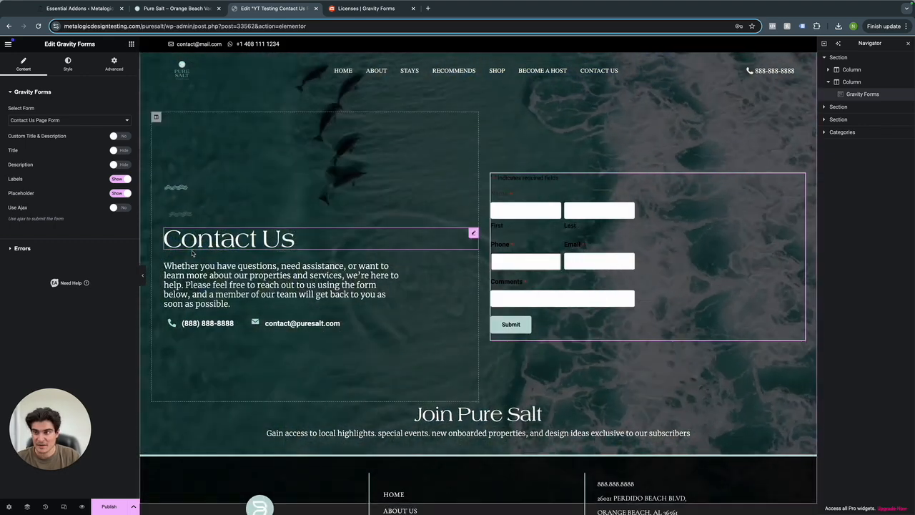
left_click(68, 64)
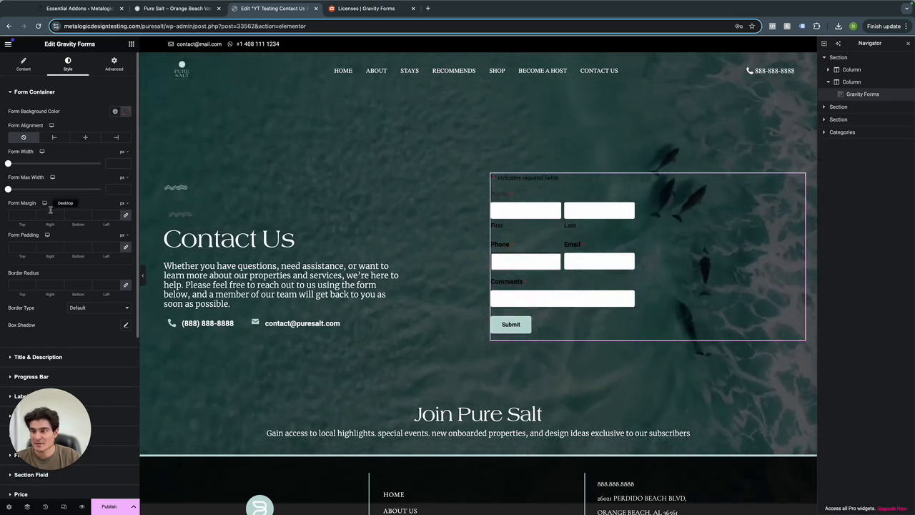
Make the form labels white in the Americana font with 2.5 px letter spacing.
scroll(57, 243, "down", 3)
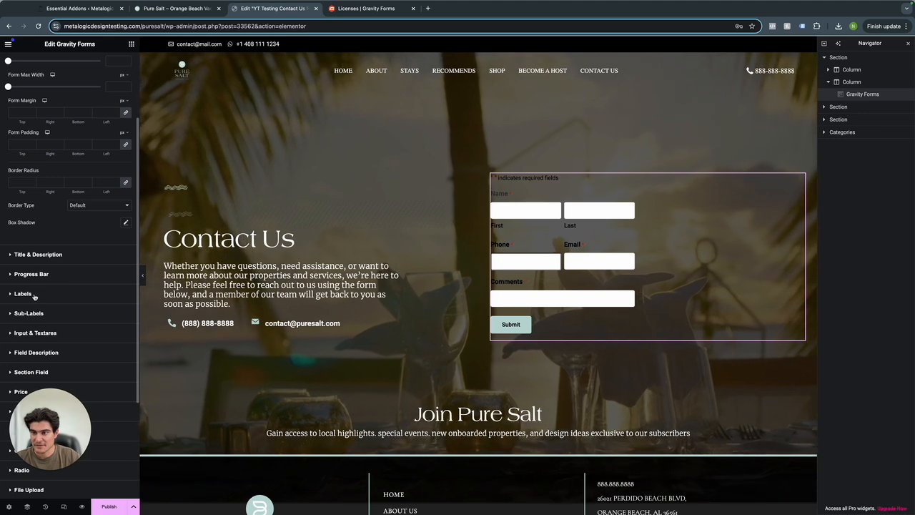
left_click(29, 294)
left_click(123, 172)
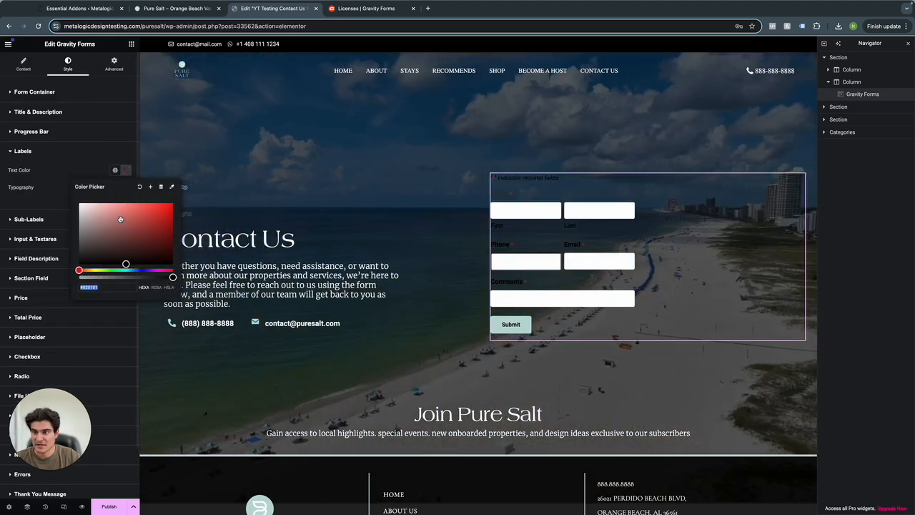
left_click(60, 170)
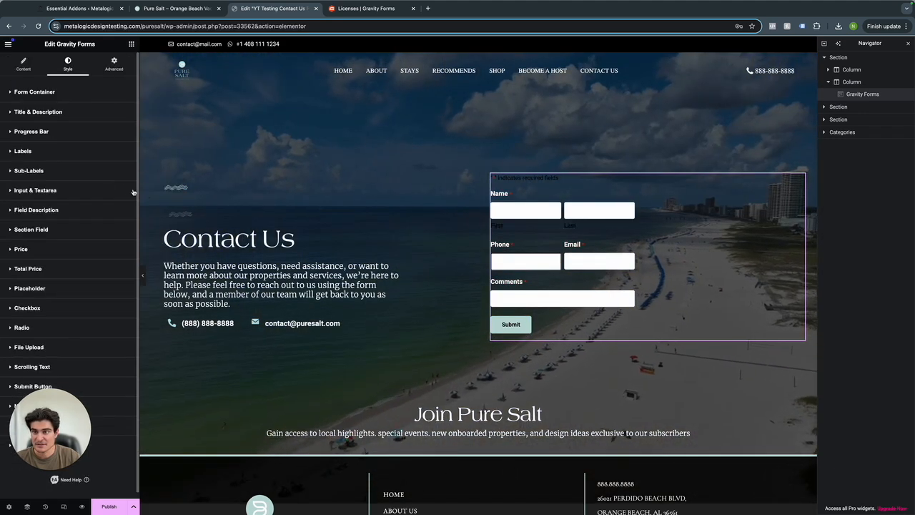
left_click(127, 189)
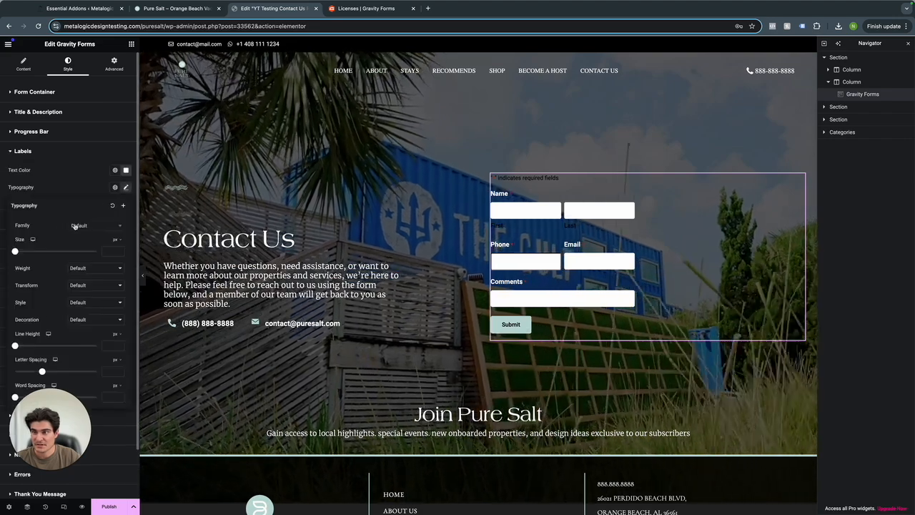
left_click(88, 227)
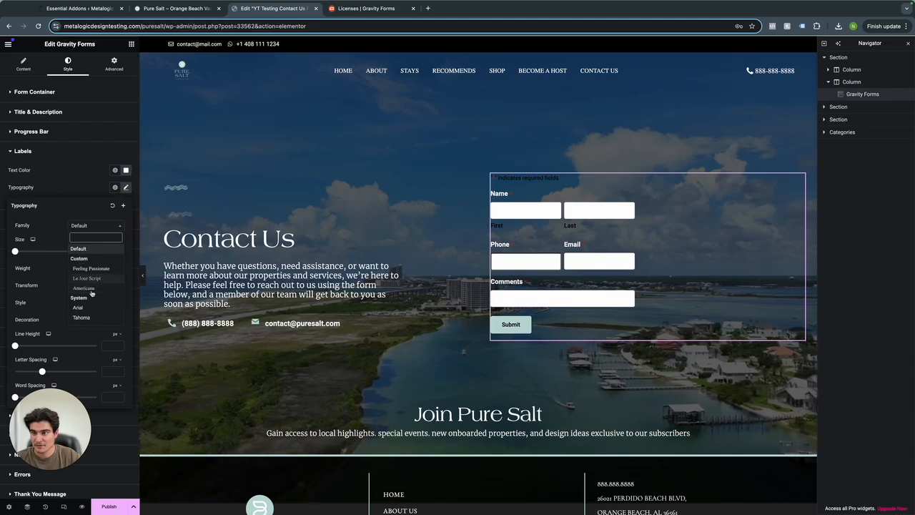
left_click(83, 288)
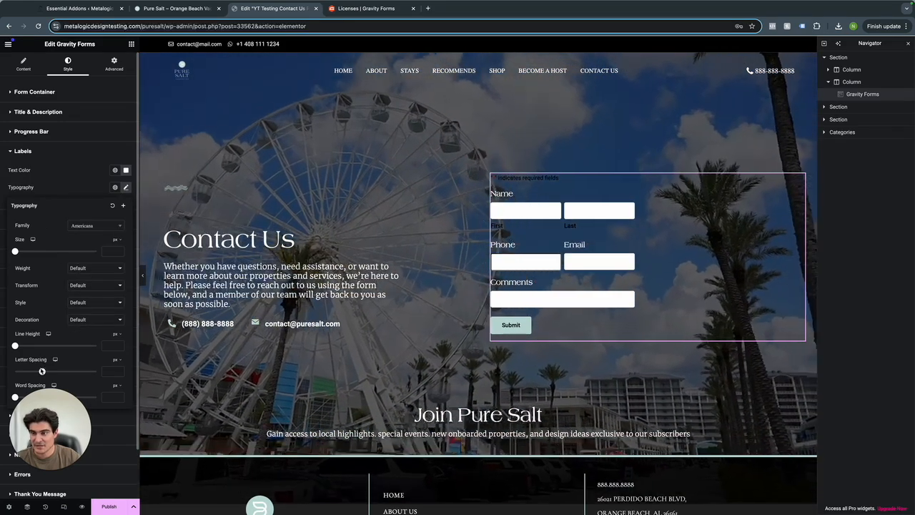
left_click_drag(42, 371, 55, 371)
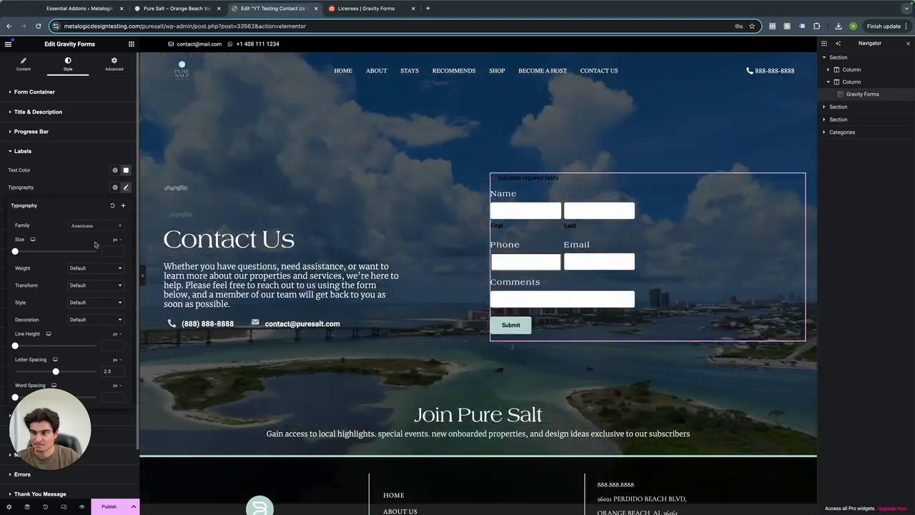
left_click(123, 187)
scroll(76, 212, "down", 2)
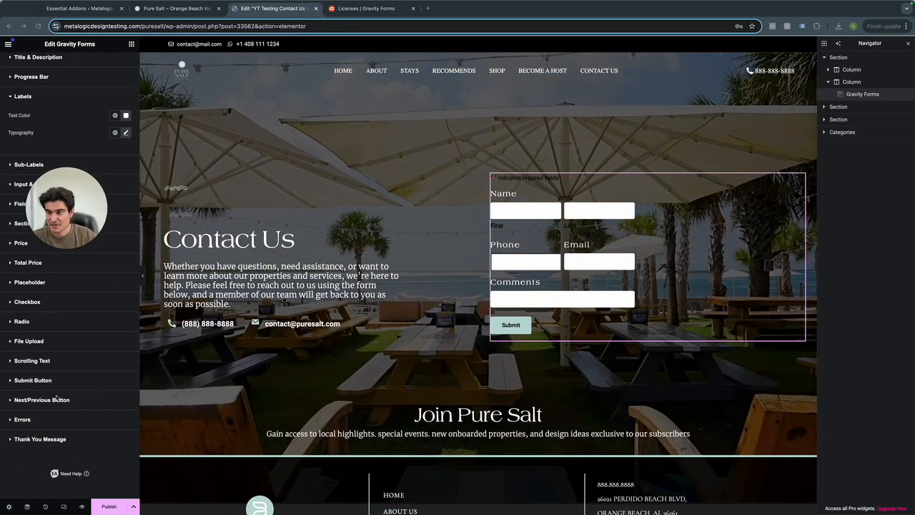
scroll(68, 236, "up", 3)
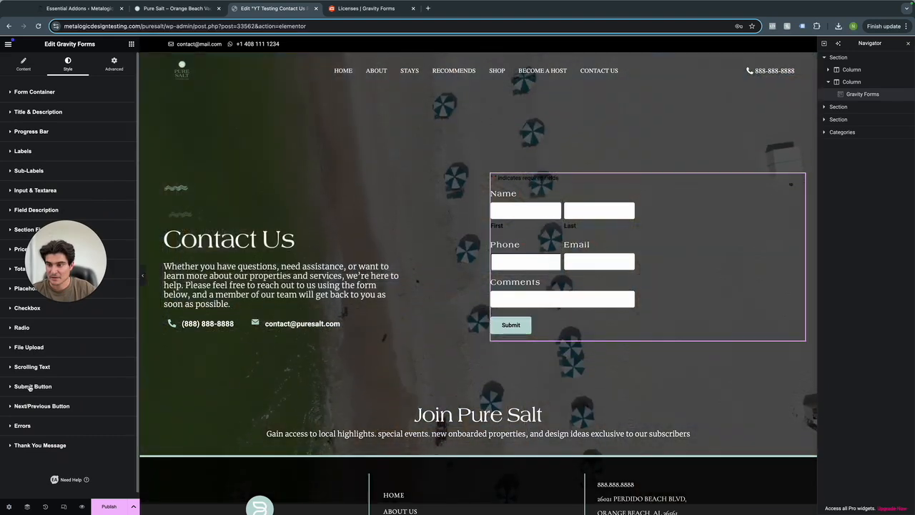
Set the Submit button width to 100% of the form.
left_click(34, 386)
scroll(72, 352, "down", 3)
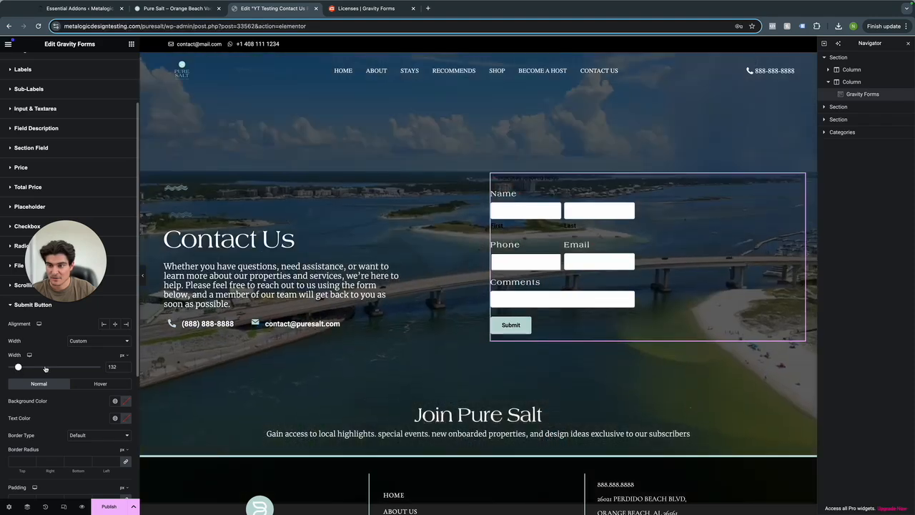
left_click_drag(17, 367, 49, 366)
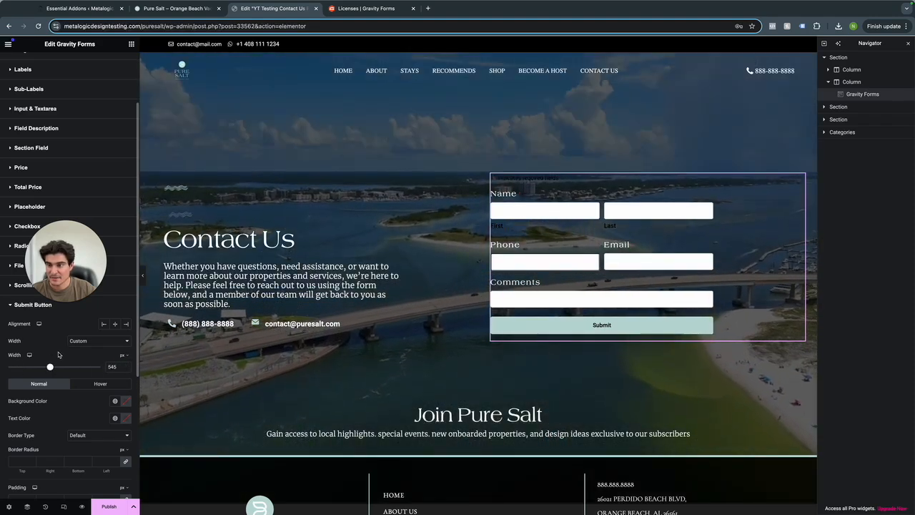
left_click(121, 356)
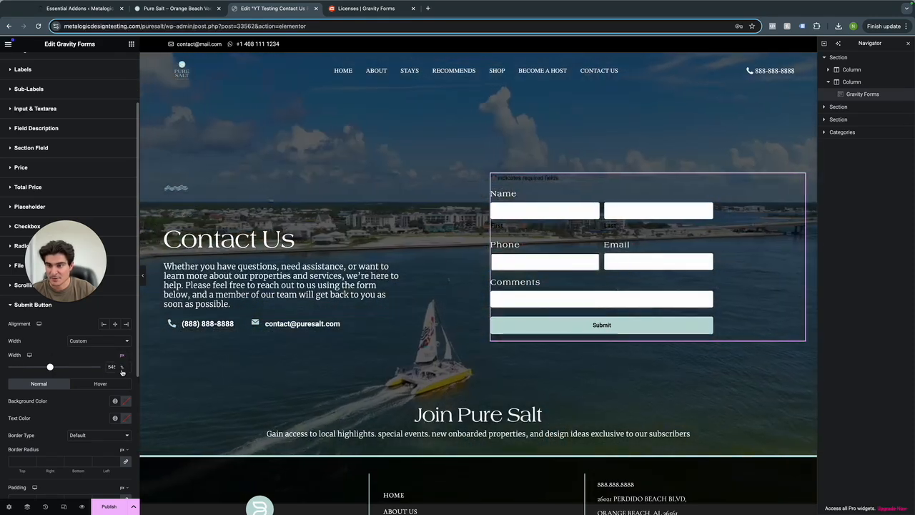
left_click(122, 365)
left_click(99, 367)
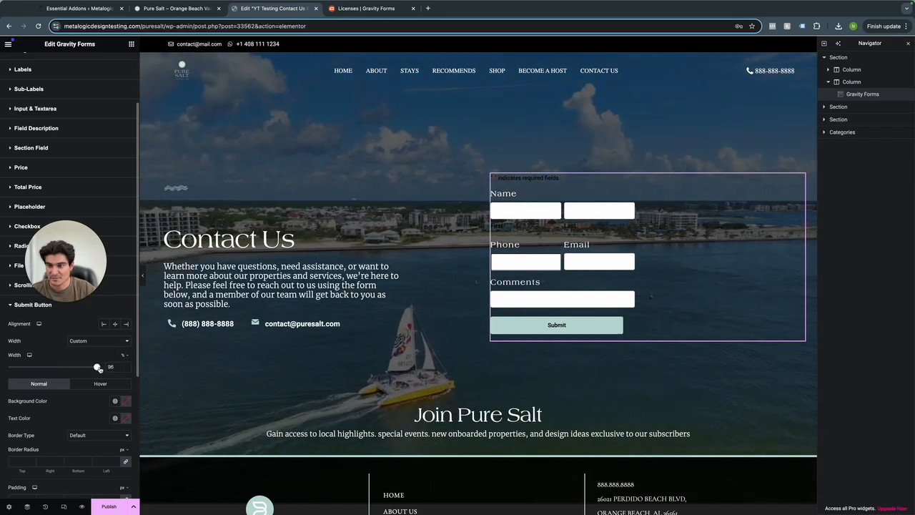
scroll(50, 386, "down", 1)
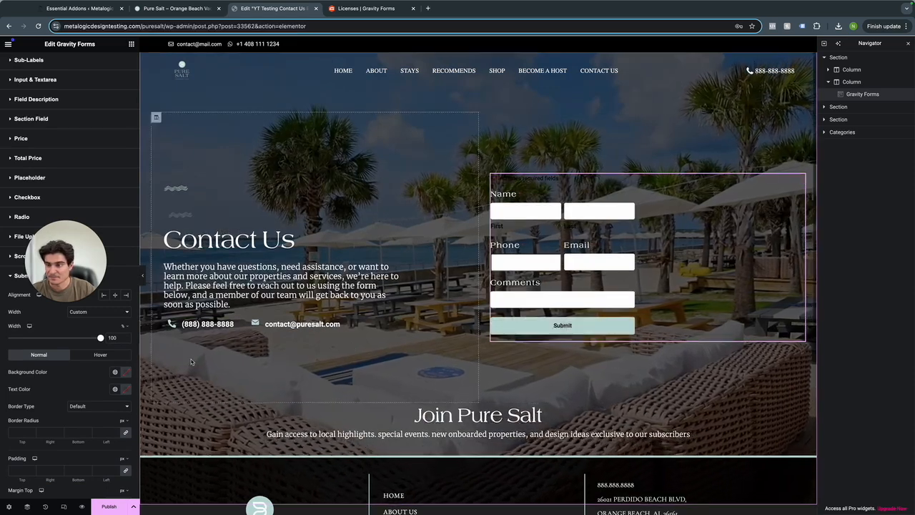
Check the Submit button's Hover styling, then return to its Normal styling.
left_click(100, 351)
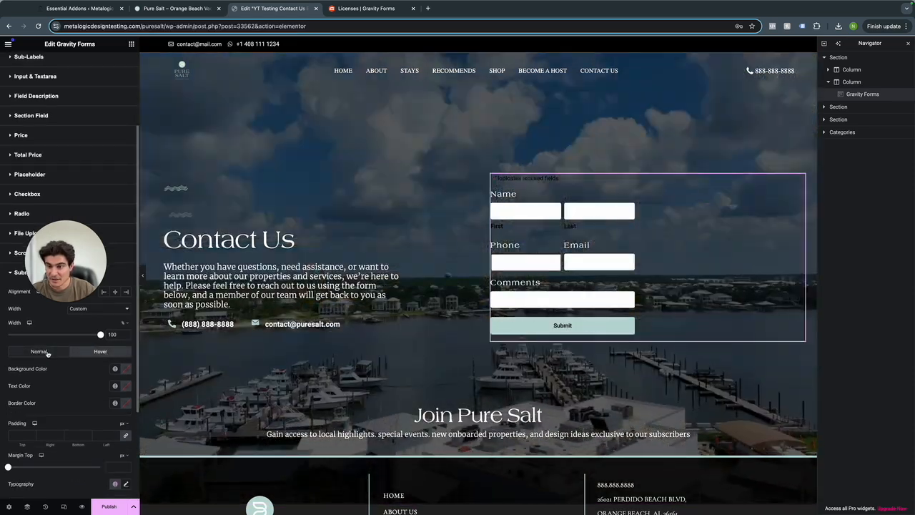
left_click(39, 351)
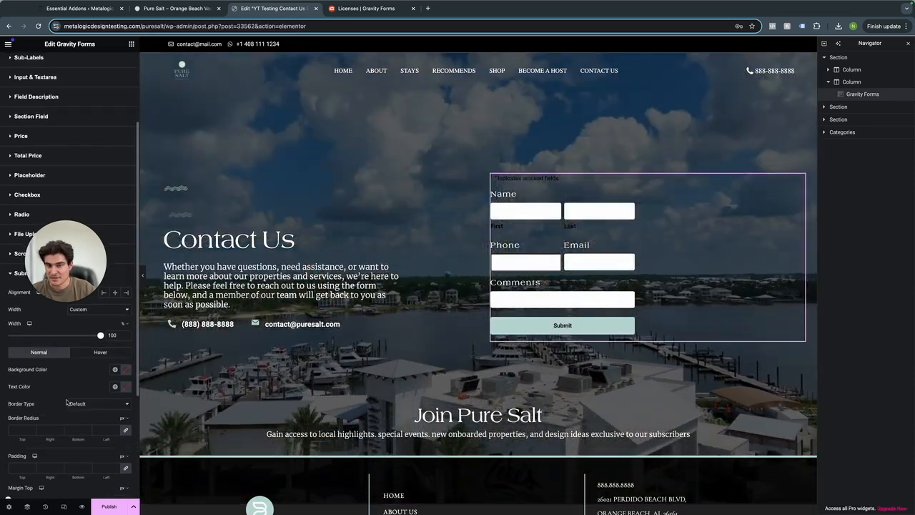
scroll(58, 418, "down", 3)
scroll(58, 424, "up", 4)
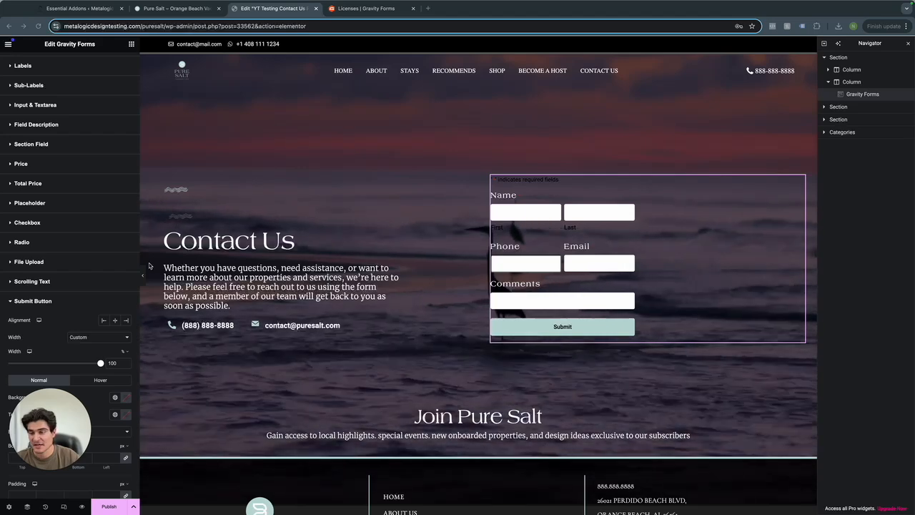
scroll(50, 289, "up", 1)
scroll(45, 286, "up", 2)
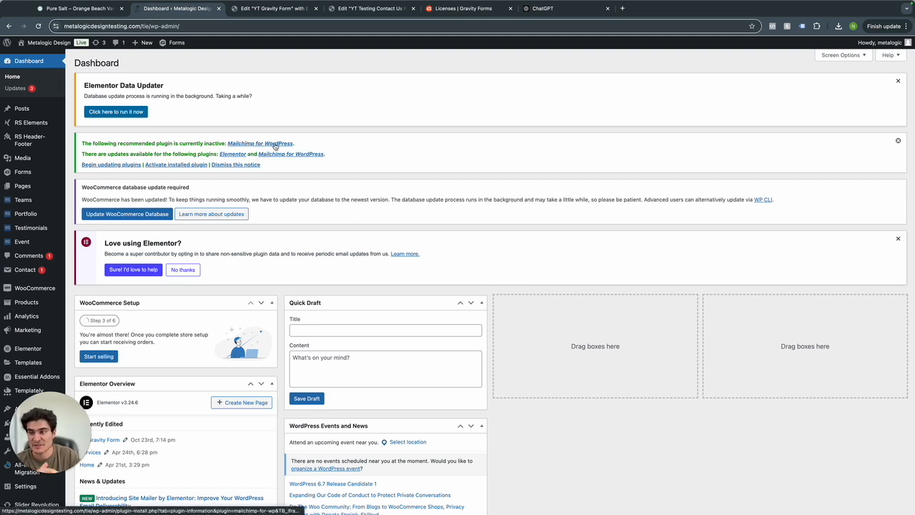
Copy the Basic Contact Form's embed shortcode from its Gravity Forms Embed options.
left_click(22, 174)
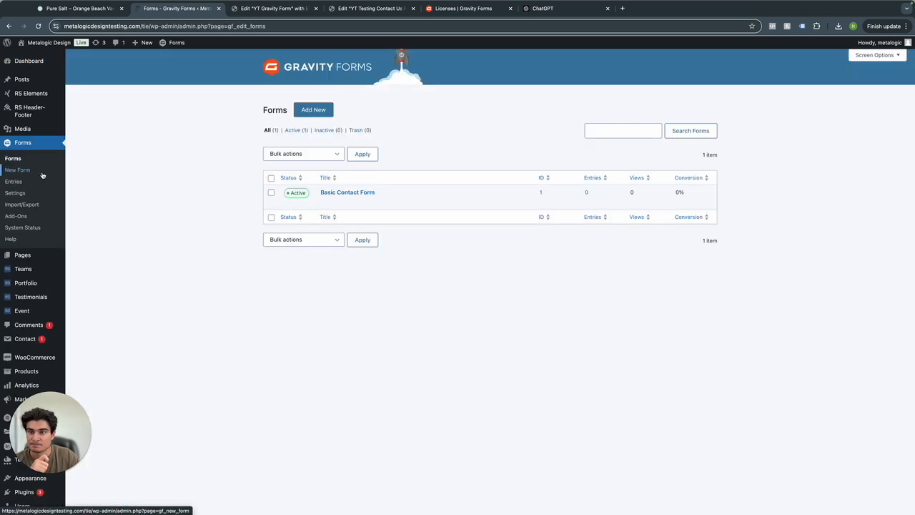
mouse_move(321, 203)
left_click(325, 203)
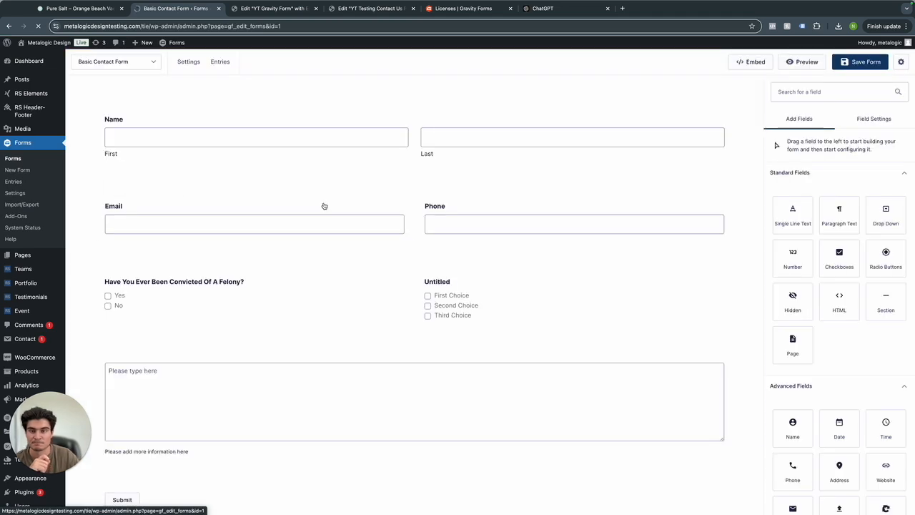
left_click(749, 63)
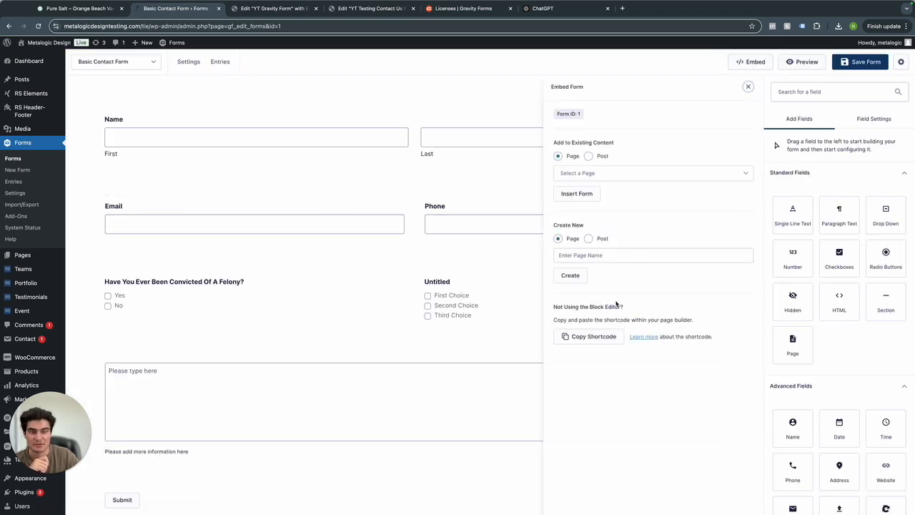
left_click(598, 338)
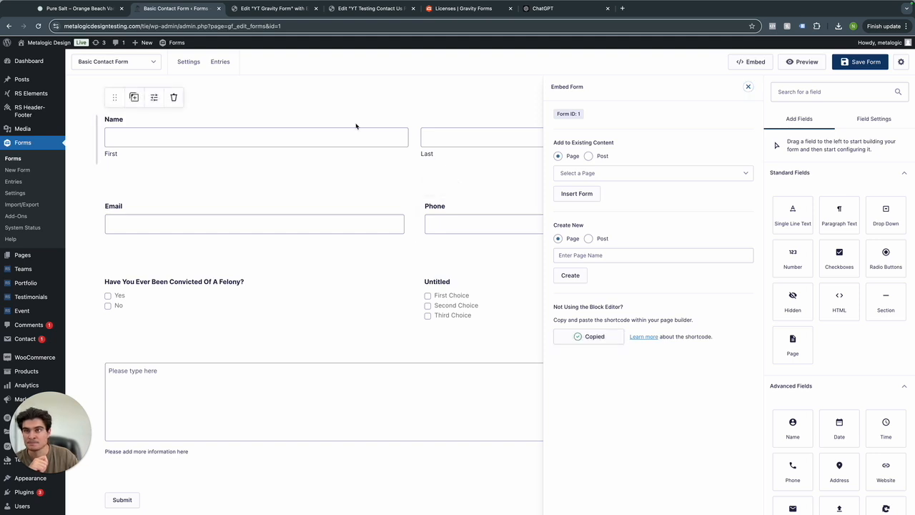
left_click(329, 115)
left_click(270, 10)
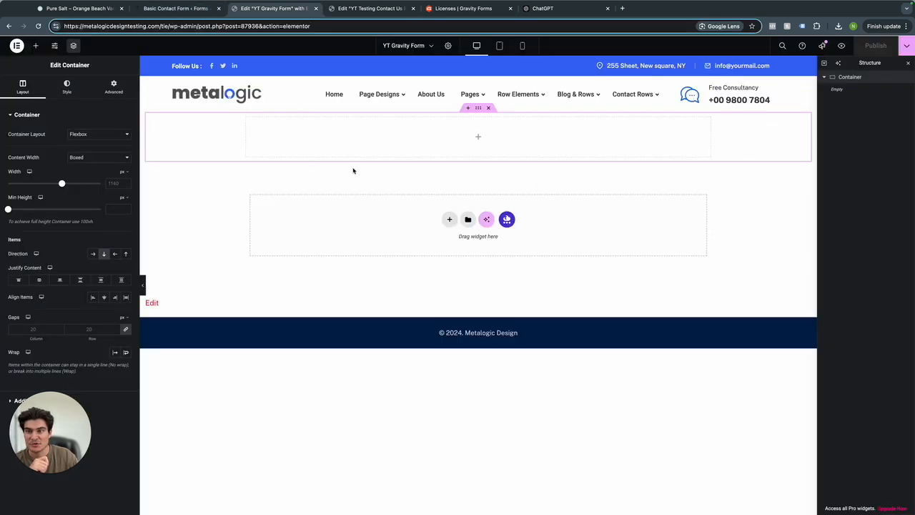
Add a Shortcode widget to the empty container and paste the Basic Contact Form shortcode.
left_click(35, 45)
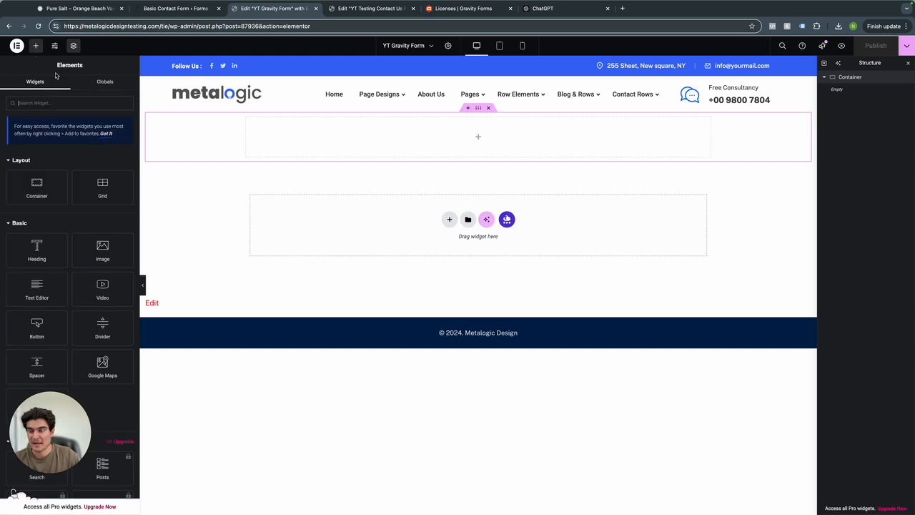
type("short")
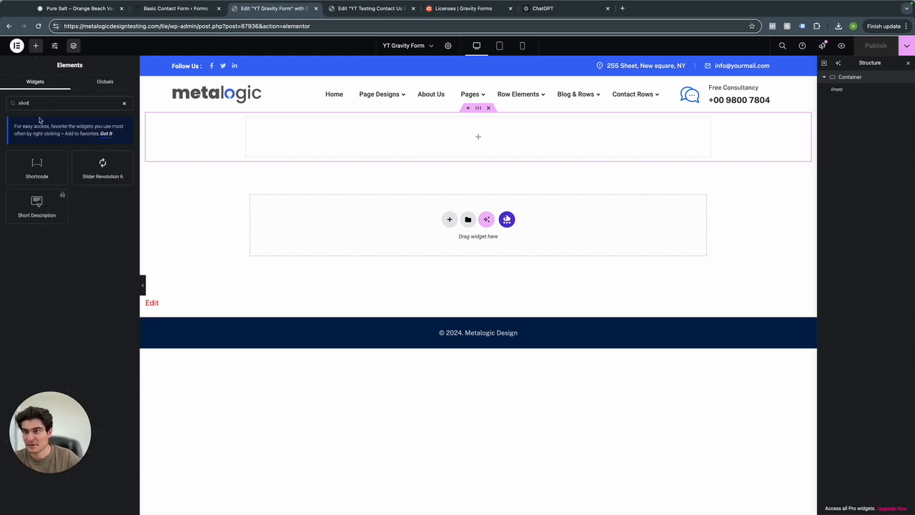
left_click_drag(37, 165, 517, 136)
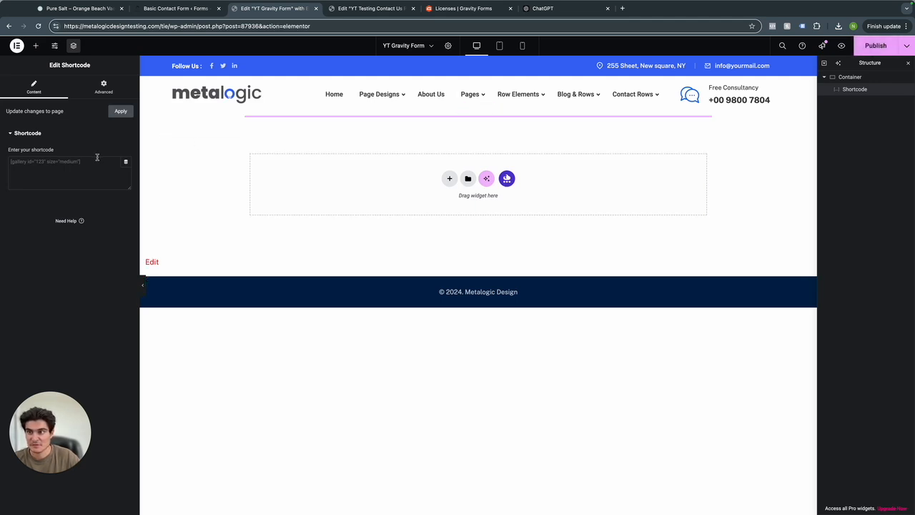
left_click(92, 162)
key("super+v")
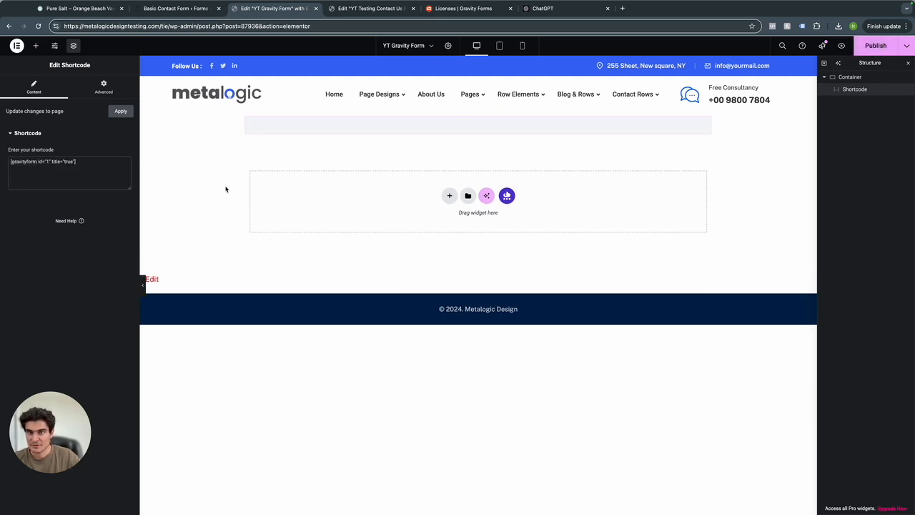
Publish the YT Gravity Form page with the embedded form.
scroll(381, 247, "down", 5)
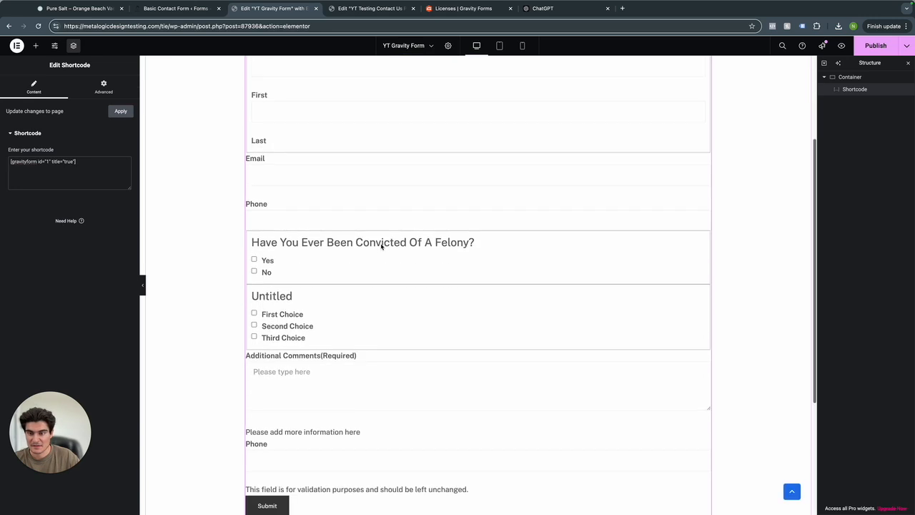
scroll(381, 246, "up", 5)
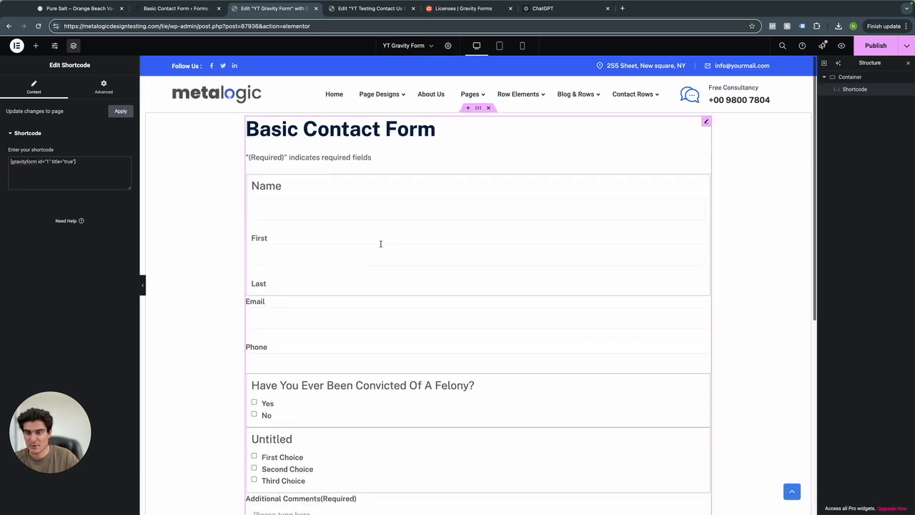
scroll(380, 244, "down", 5)
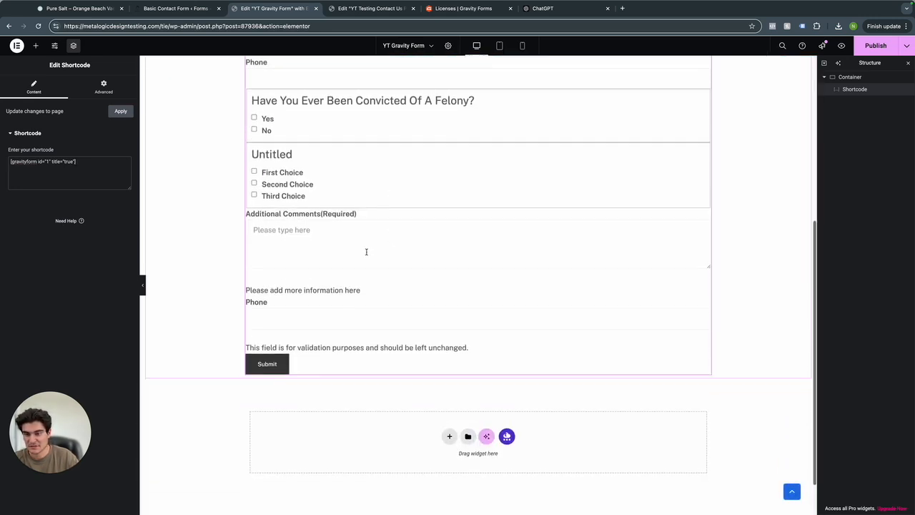
scroll(415, 274, "up", 5)
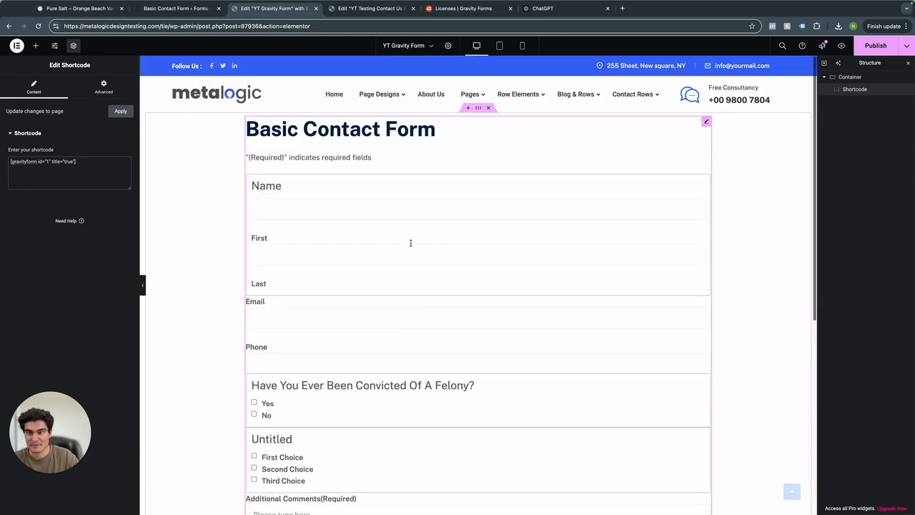
left_click(874, 46)
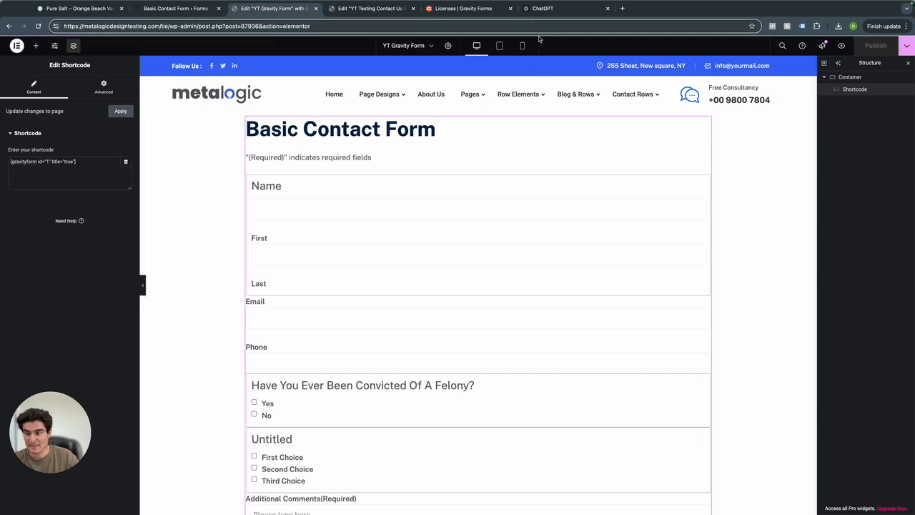
left_click_drag(555, 10, 458, 10)
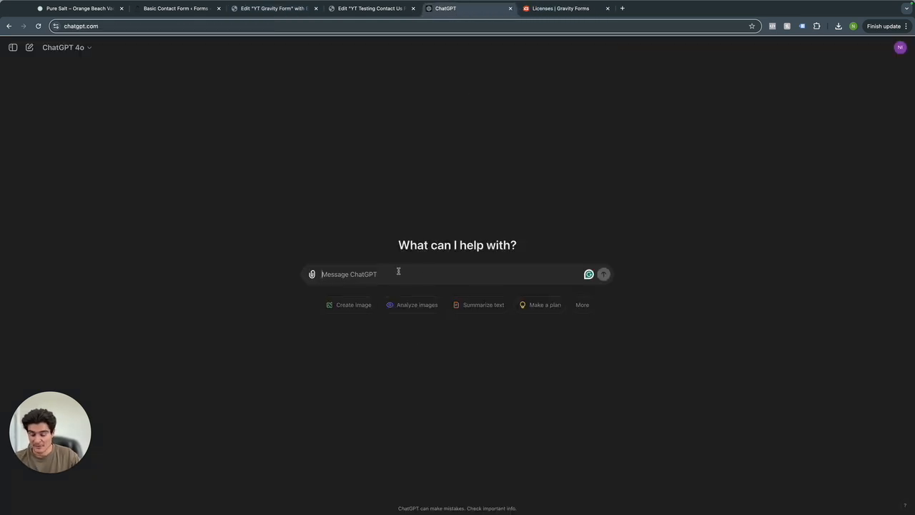
Draft a ChatGPT prompt with the shortcode, asking for Roboto Light 24px and a full-width submit button.
type("I am ")
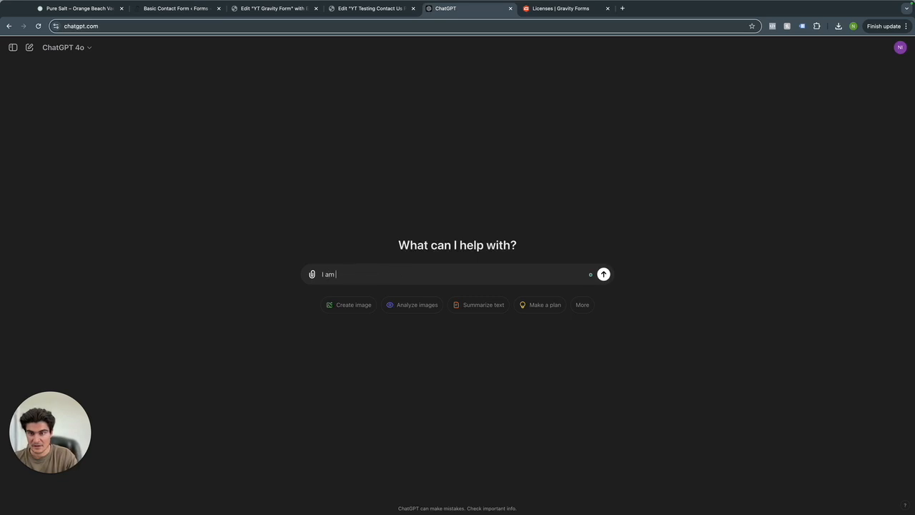
type("building a form on Gravuty")
key("BackSpace")
key("BackSpace")
key("BackSpace")
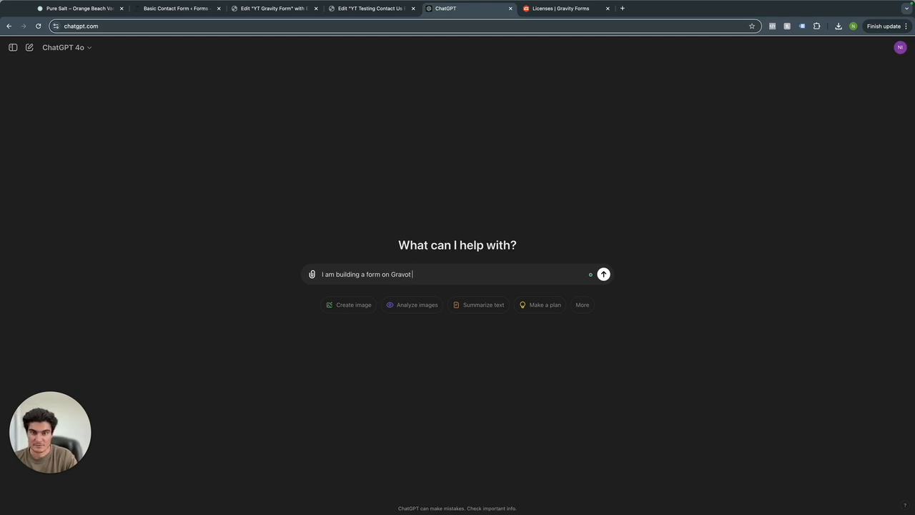
type("ity for")
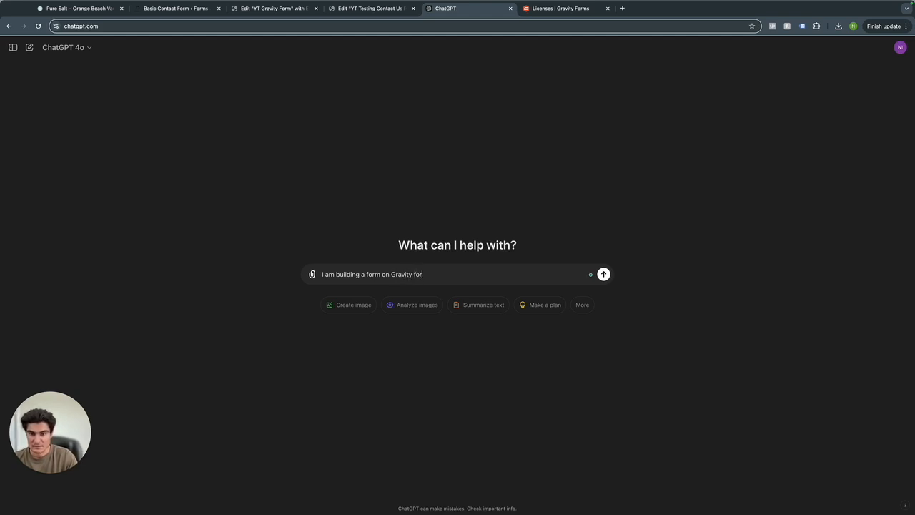
type("ms. Here is the embedded code")
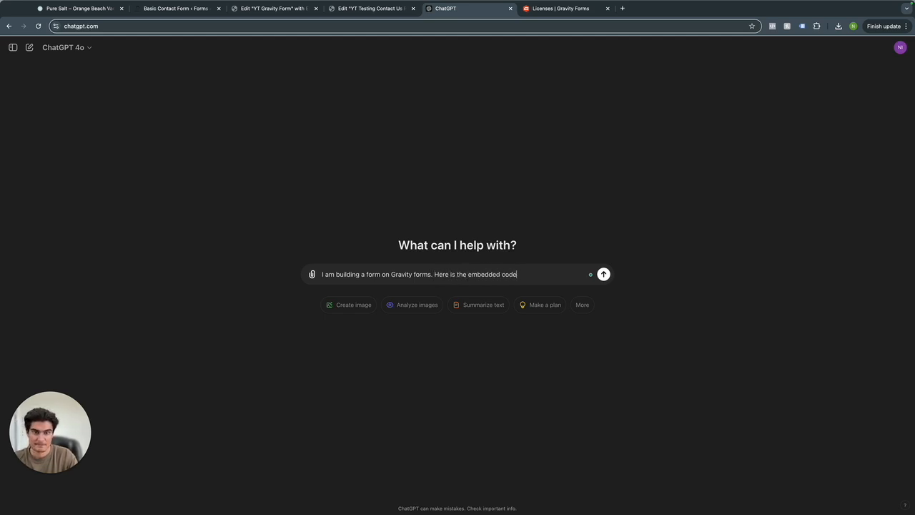
type(":")
key("super+v")
type(". I would like the form to")
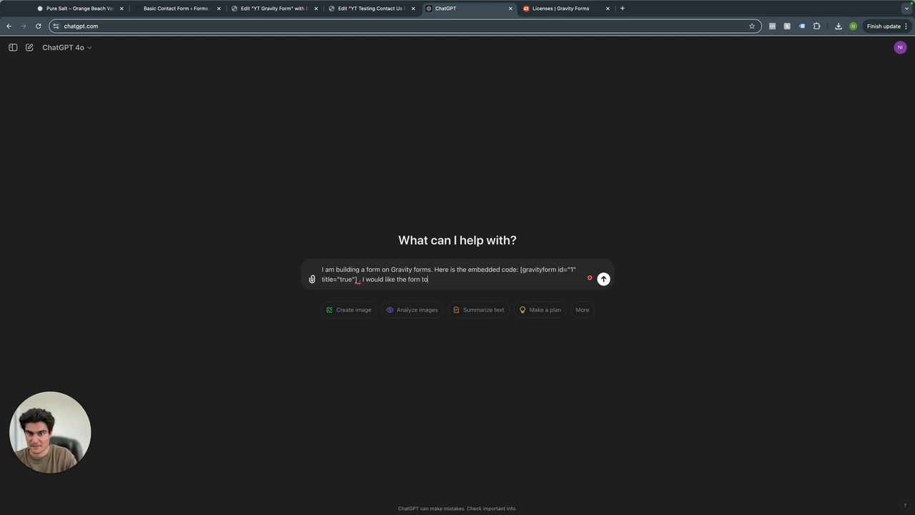
key("BackSpace")
type("nt of")
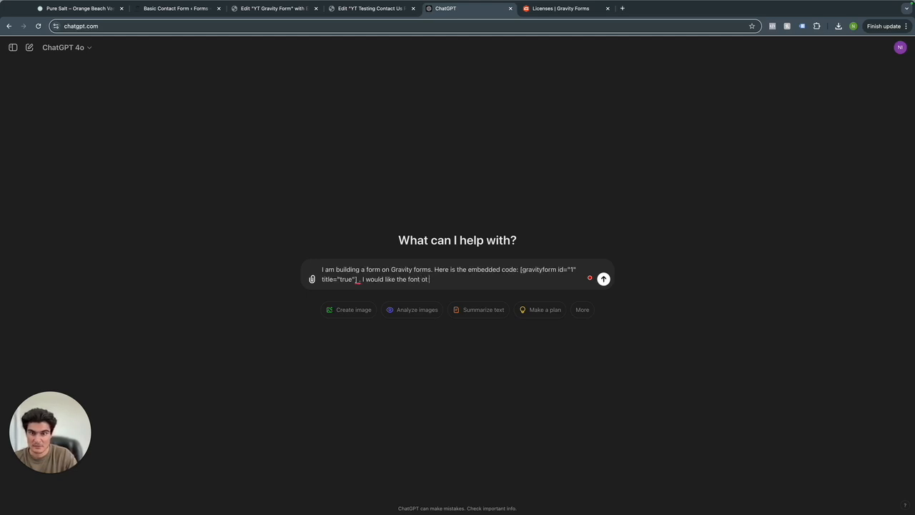
type("f")
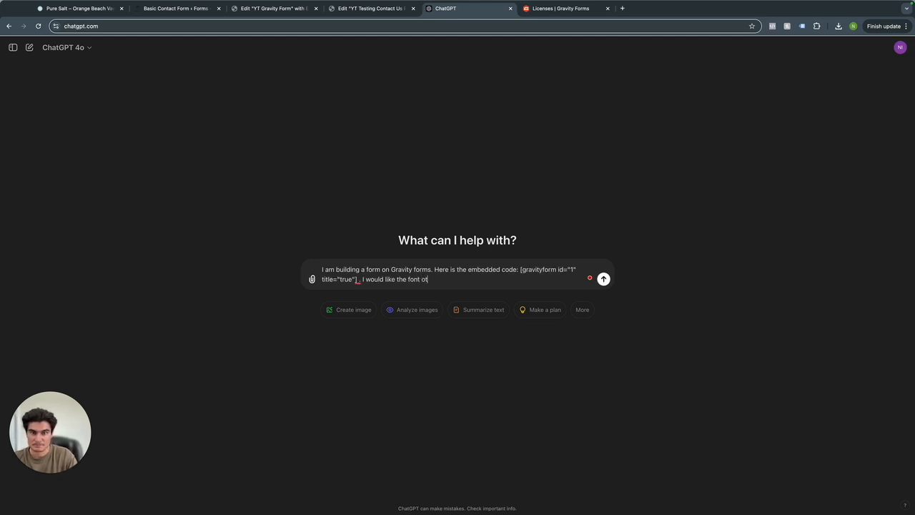
type(" be roboto light, 24px,")
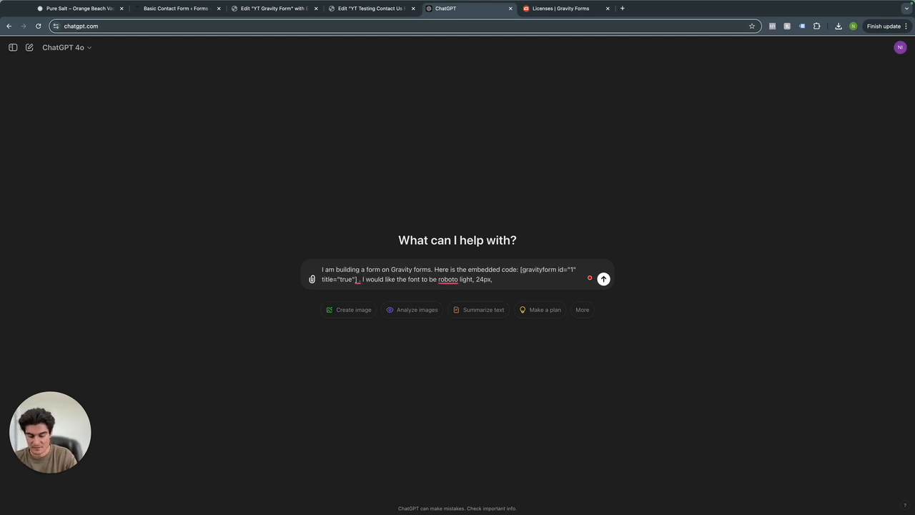
type("the submit button blue at full")
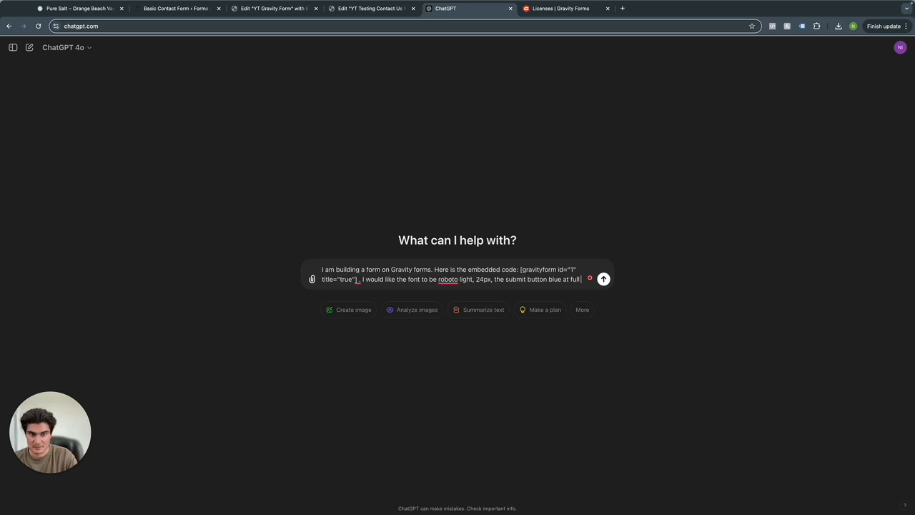
type("enght")
key("BackSpace")
key("BackSpace")
type("th")
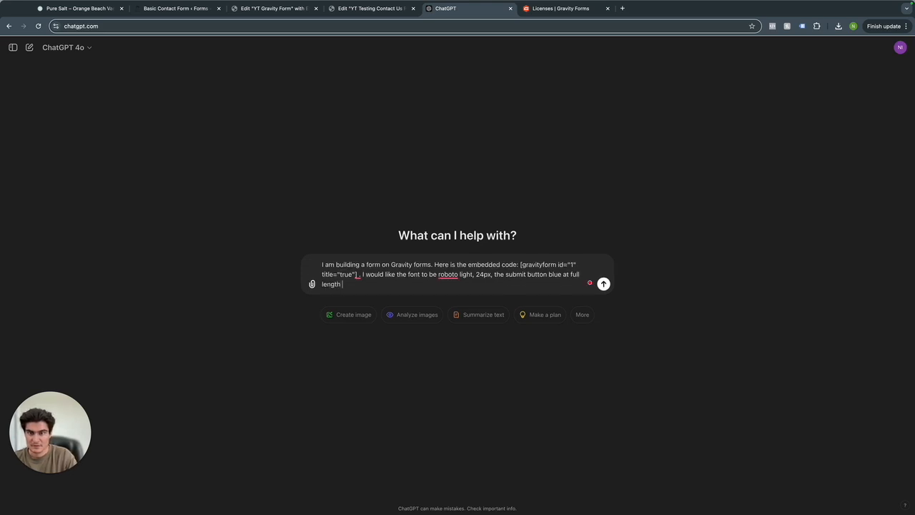
type(" and the")
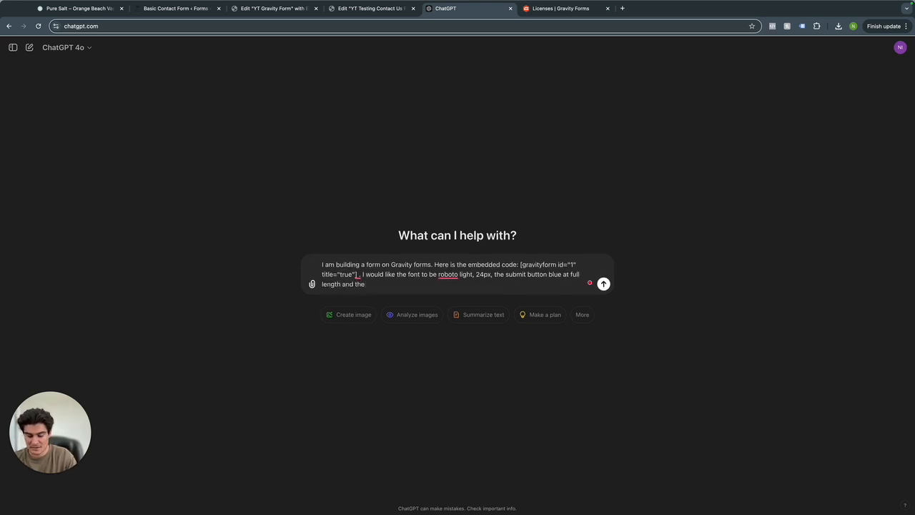
type(" spacing between the fields to be")
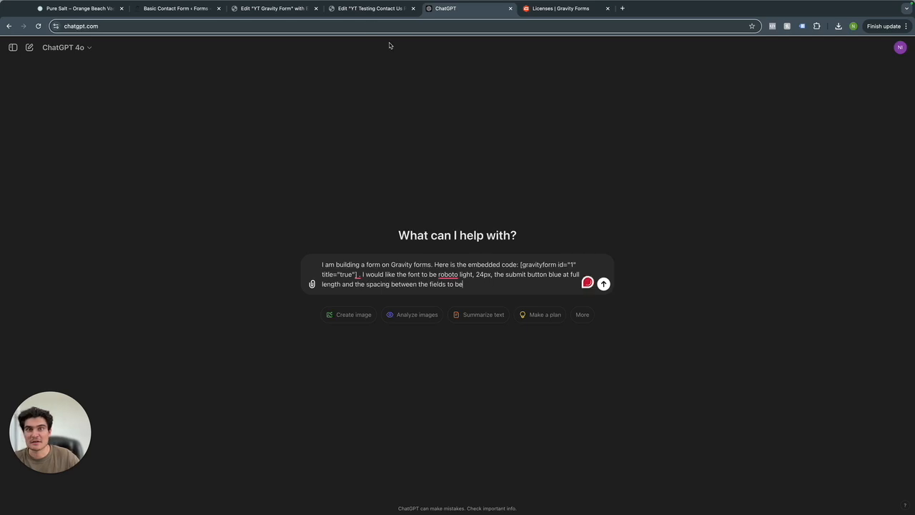
Complete the prompt with 20px field spacing, send it, and copy the returned CSS.
left_click(367, 8)
left_click_drag(283, 14, 382, 13)
left_click(451, 18)
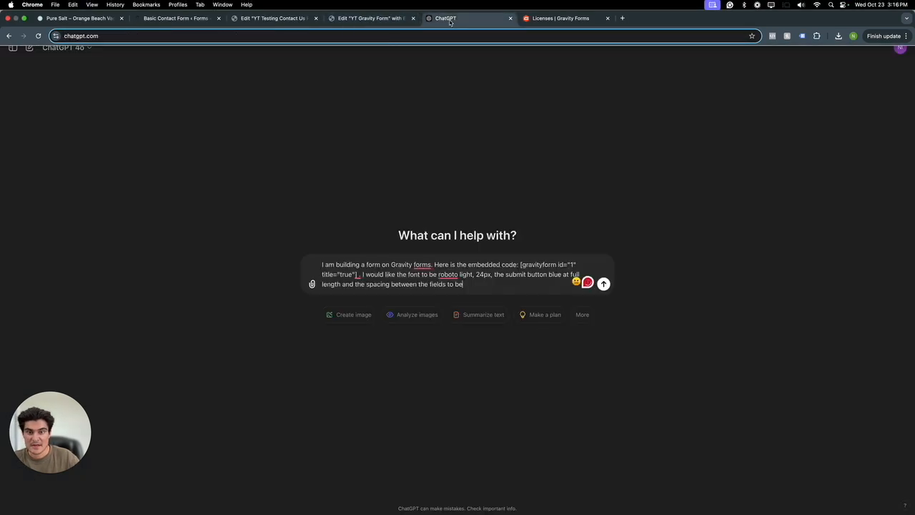
type("20px")
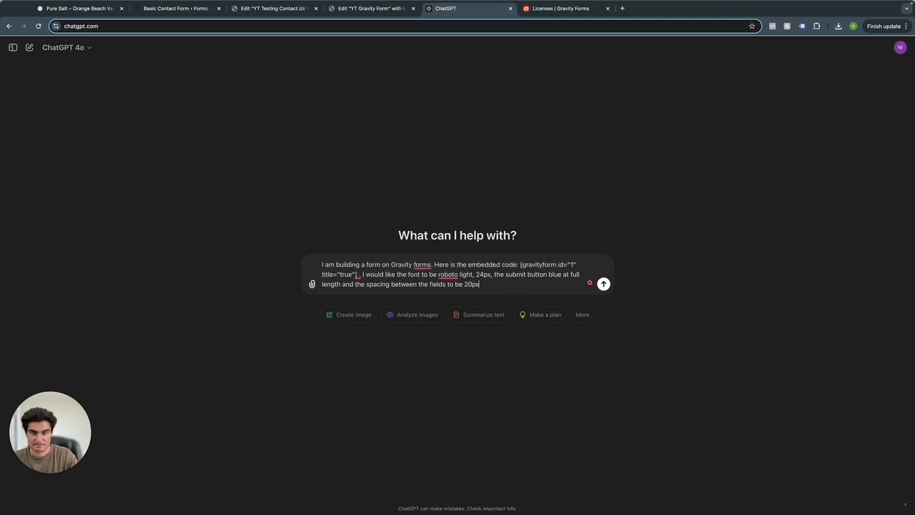
key("Return")
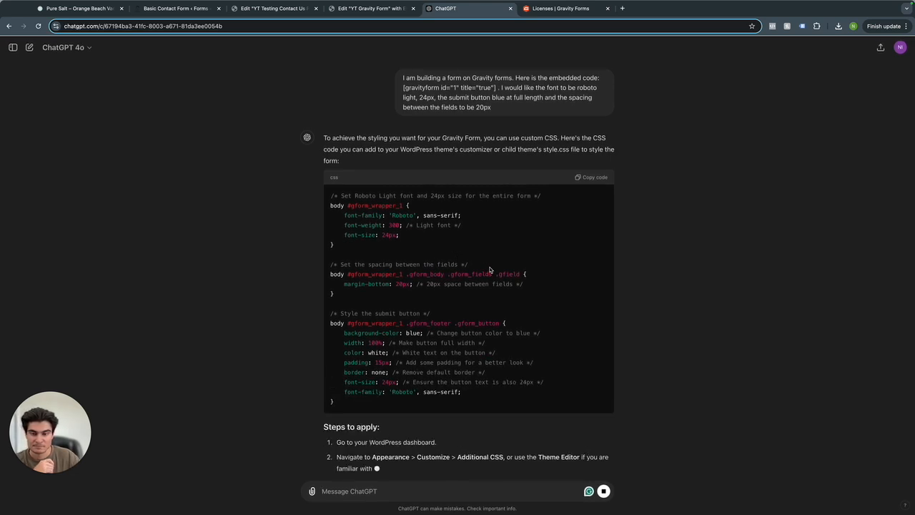
scroll(483, 263, "up", 1)
left_click(592, 178)
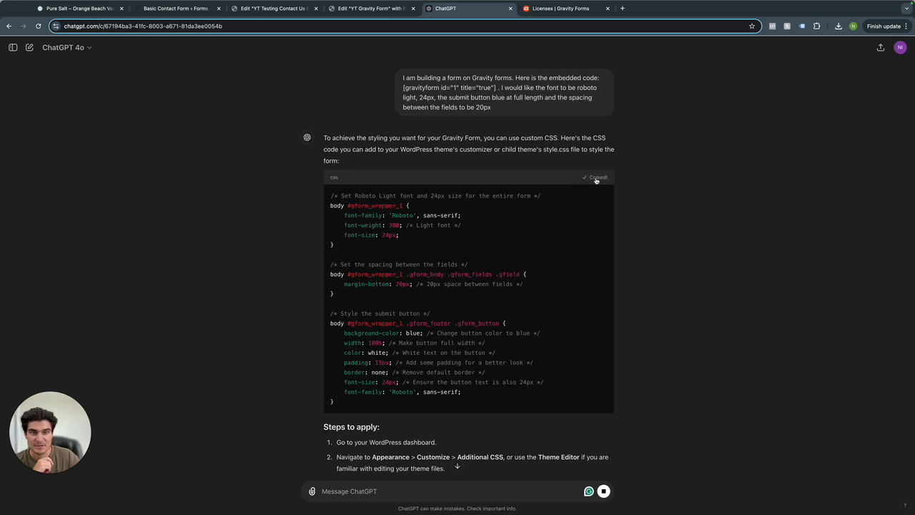
Exit the YT Gravity Form Elementor editor to WordPress admin and open the site Customizer.
left_click(300, 9)
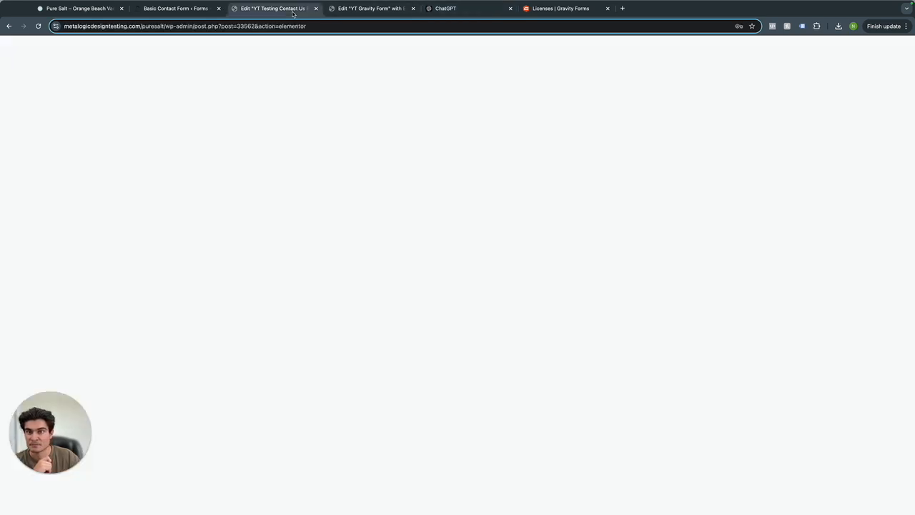
left_click(336, 10)
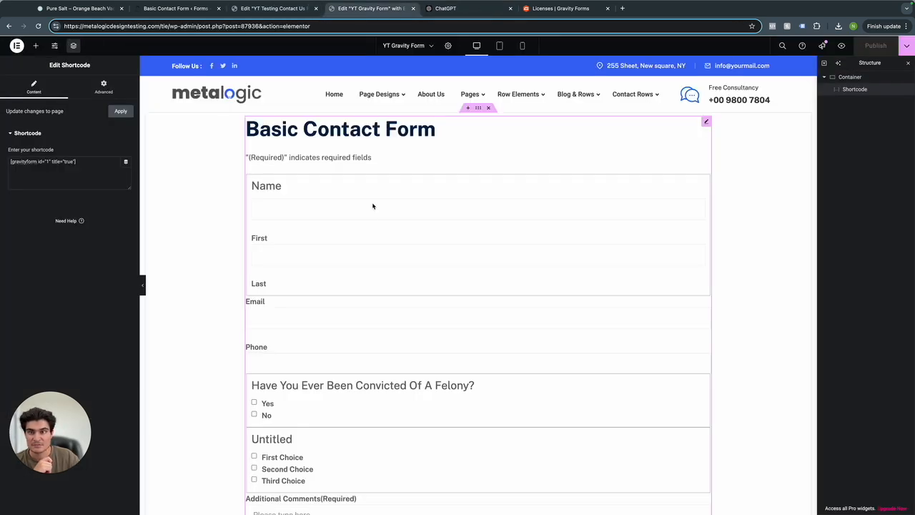
left_click(17, 47)
left_click(46, 126)
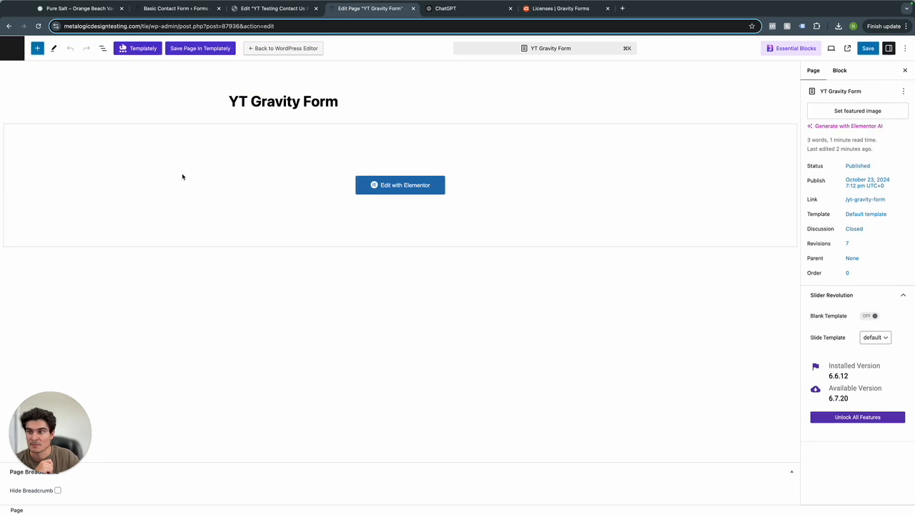
left_click(20, 49)
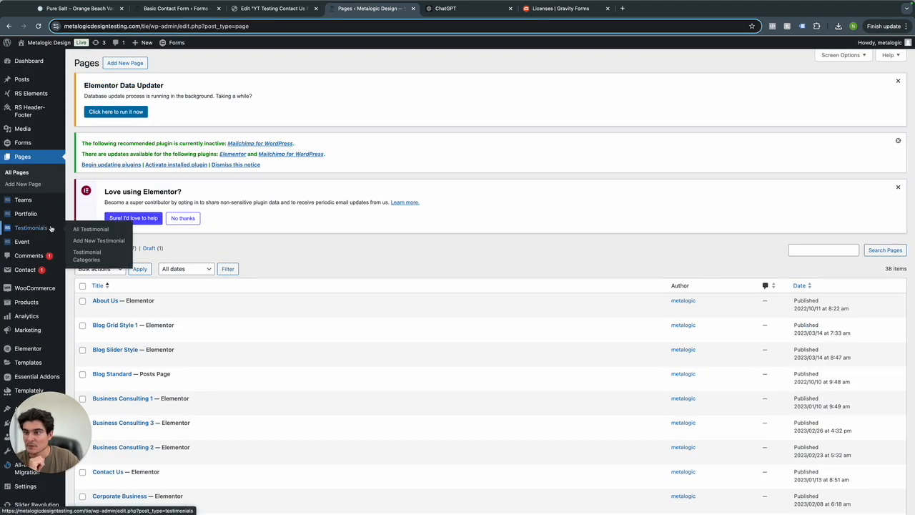
scroll(33, 294, "down", 2)
scroll(33, 293, "down", 1)
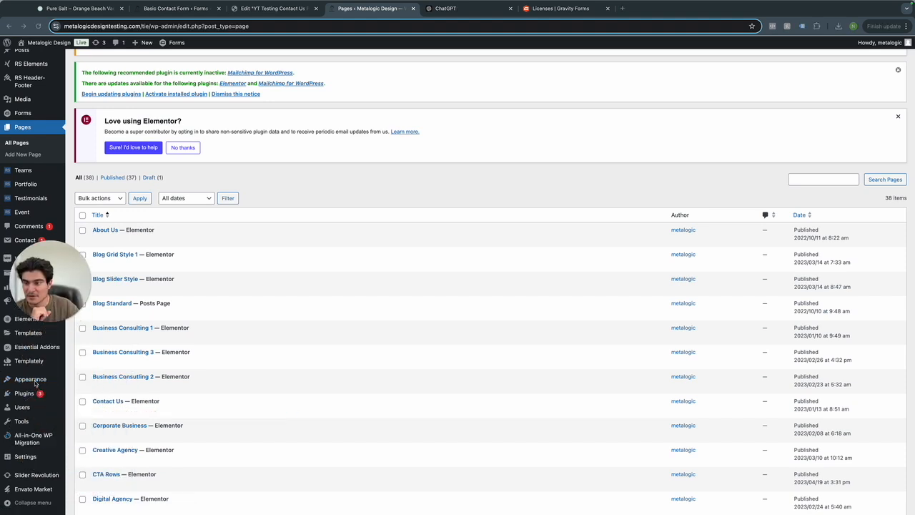
left_click(92, 402)
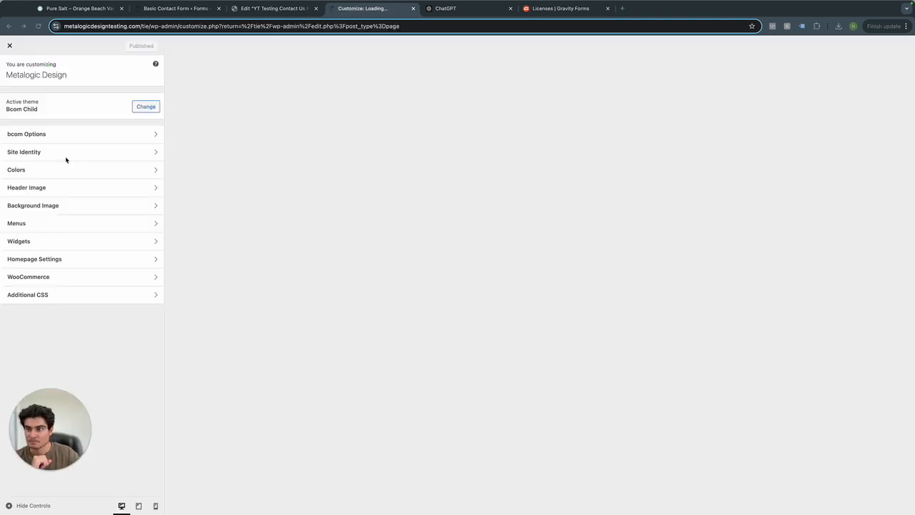
Paste the copied Gravity Forms CSS at the end of Additional CSS and publish it.
left_click(57, 295)
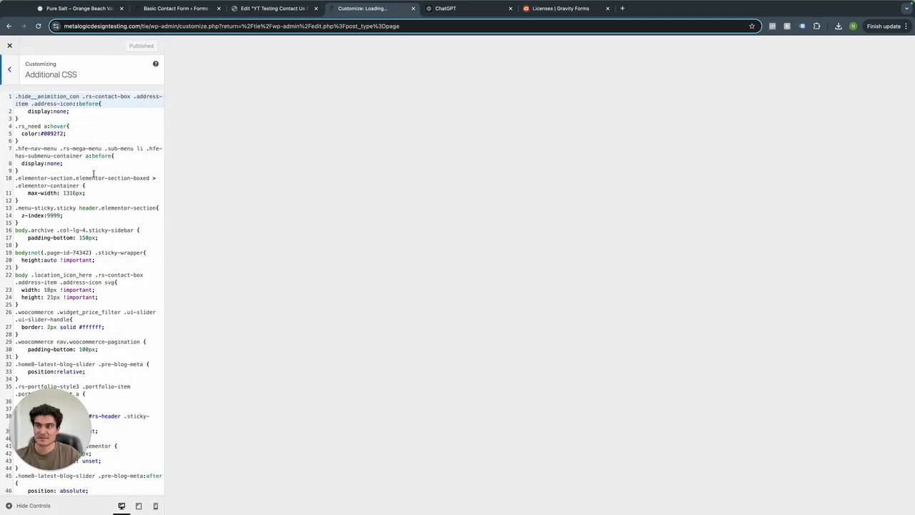
scroll(93, 173, "down", 20)
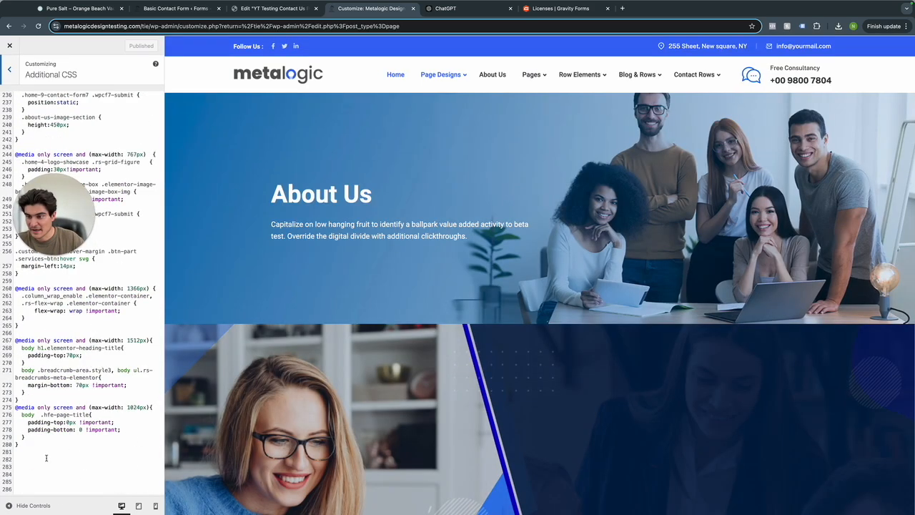
left_click(33, 455)
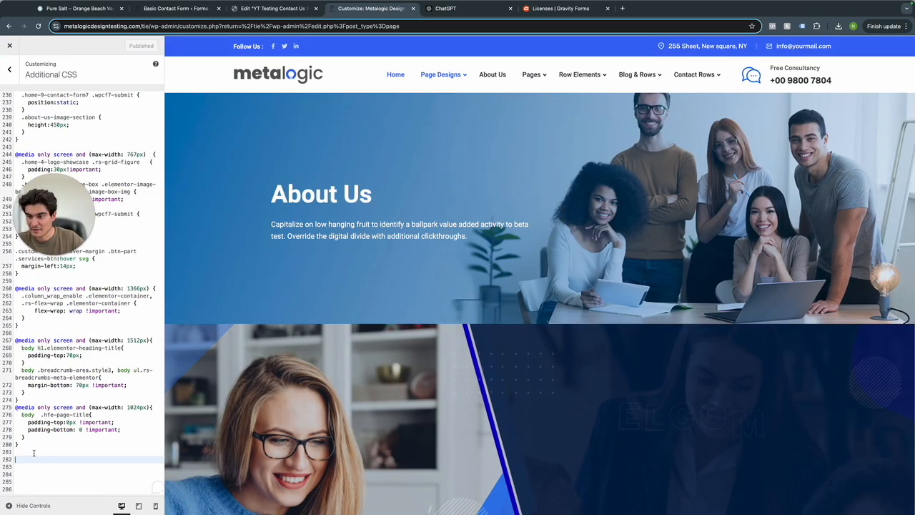
type("/* Set Roboto Light font and 24px size for the entire form */ body #gform_wrapper_1 {     font-family: 'Roboto', sans-serif;     font-weight: 300; /* Light font */     font-size: 24px; }  /* Set the spacing between the fields */ body #gform_wrapper_1 .gform_body .gform_fields .gfield {     margin-bottom: 20px; /* 20px space between fields */ }  /* Style the submit button */ body #gform_wrapper_1 .gform_footer .gform_button {     background-color: blue; /* Change button color to blue */     width: 100%; /* Make button full width */     color: white; /* White text on the button */     padding: 15px; /* Add some padding for a better look */     border: none; /* Remove default border */     font-size: 24px; /* Ensure the button text is also 24px */     font-family: 'Roboto', sans-serif; }")
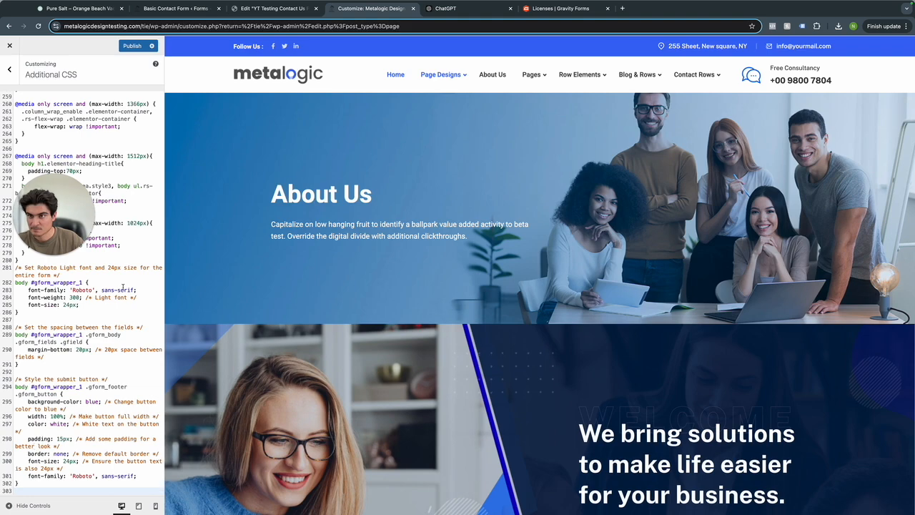
left_click(131, 46)
Reload and search the admin Pages list for 'yt'.
scroll(114, 246, "up", 20)
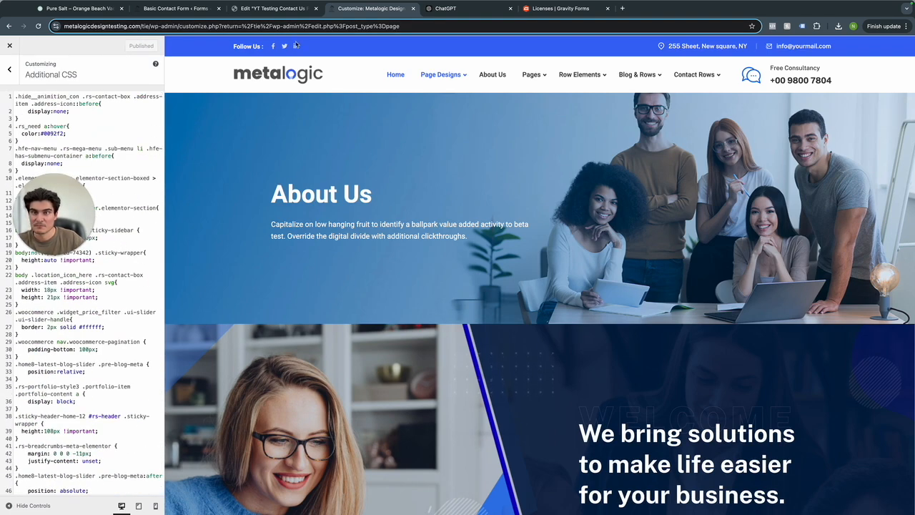
key("super+r")
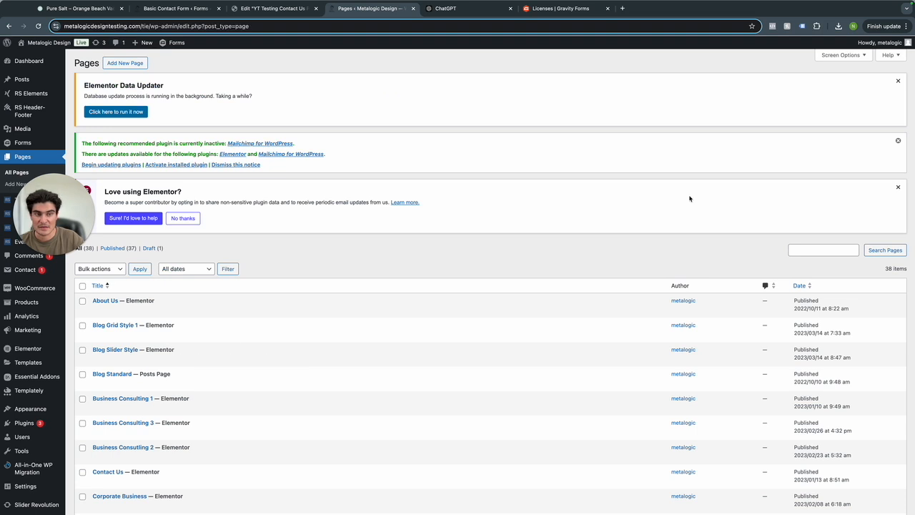
left_click(811, 246)
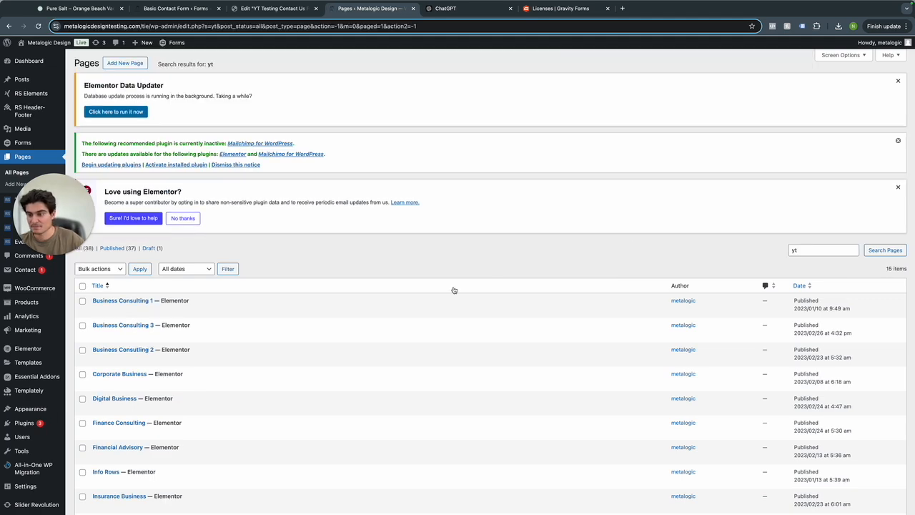
View the live YT Gravity Form page and scroll through the restyled Basic Contact Form.
scroll(492, 262, "down", 5)
left_click(160, 446)
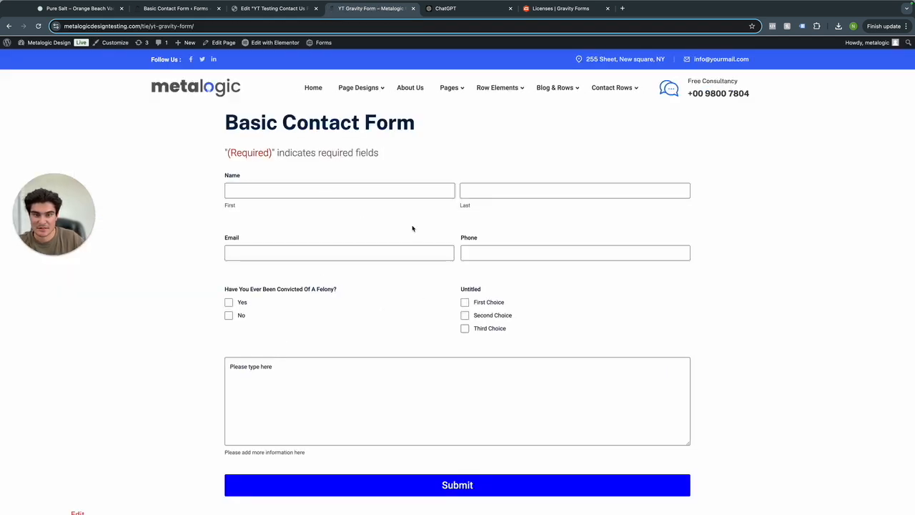
scroll(422, 274, "down", 2)
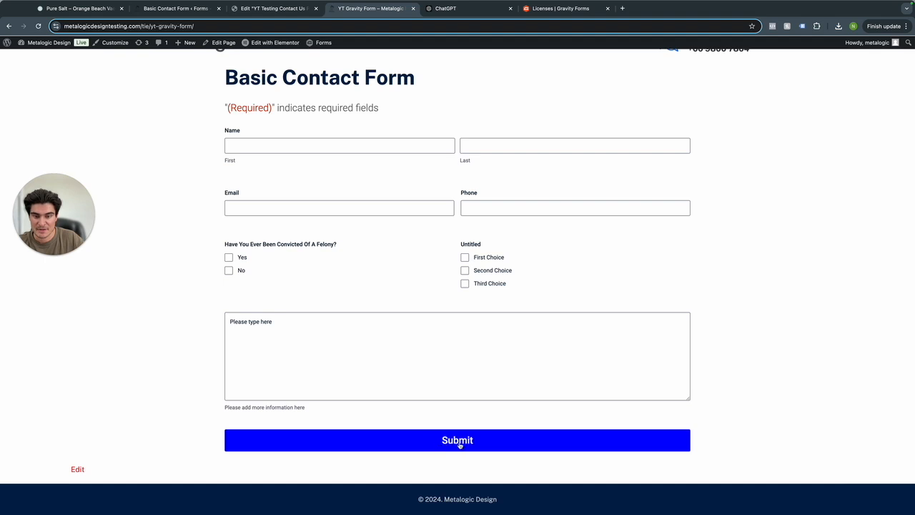
scroll(490, 334, "up", 1)
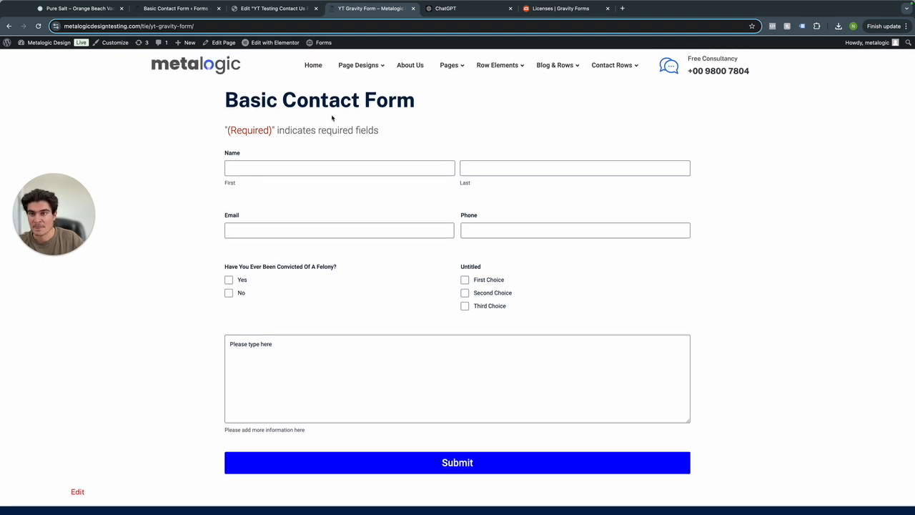
Compare the live form against the ChatGPT CSS answer, then return to the form page.
left_click(437, 10)
scroll(429, 337, "down", 2)
scroll(445, 398, "down", 2)
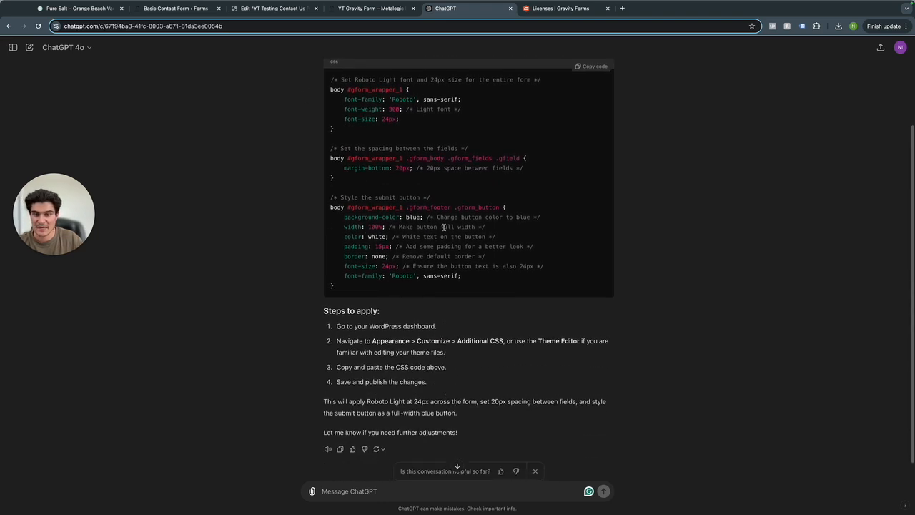
scroll(448, 231, "up", 2)
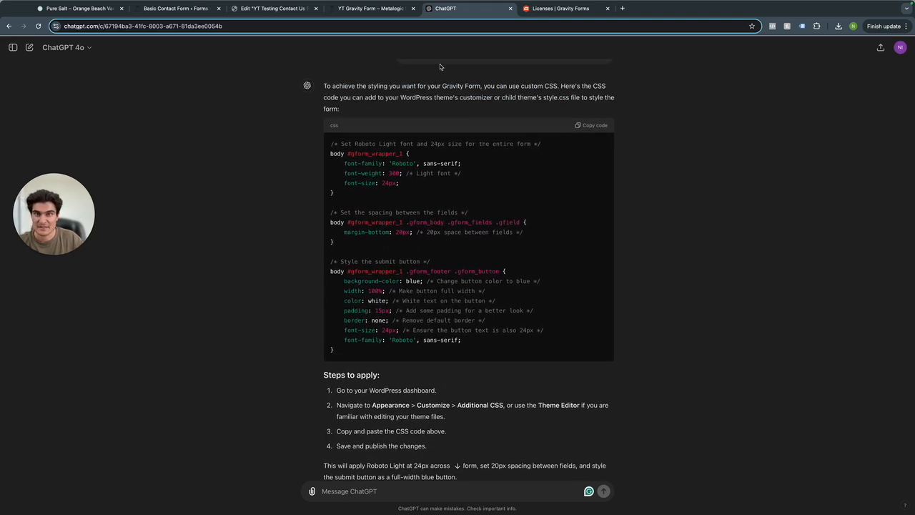
left_click(370, 12)
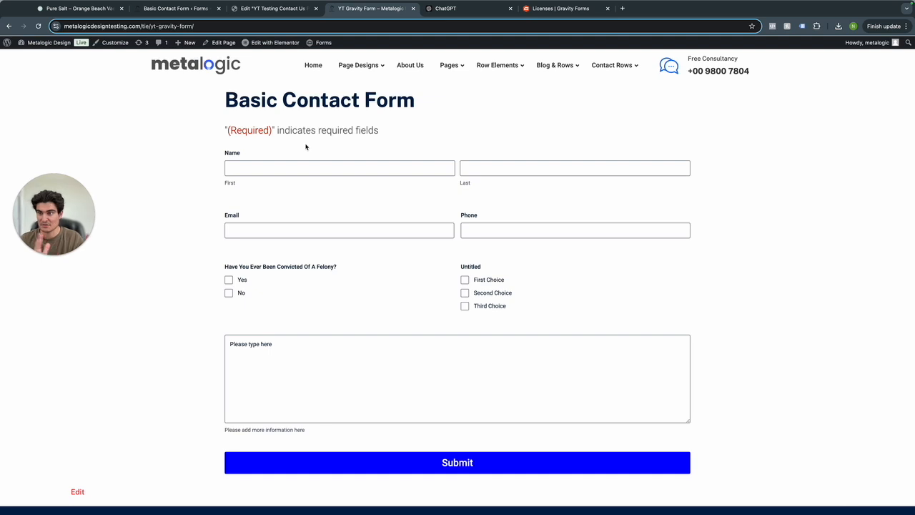